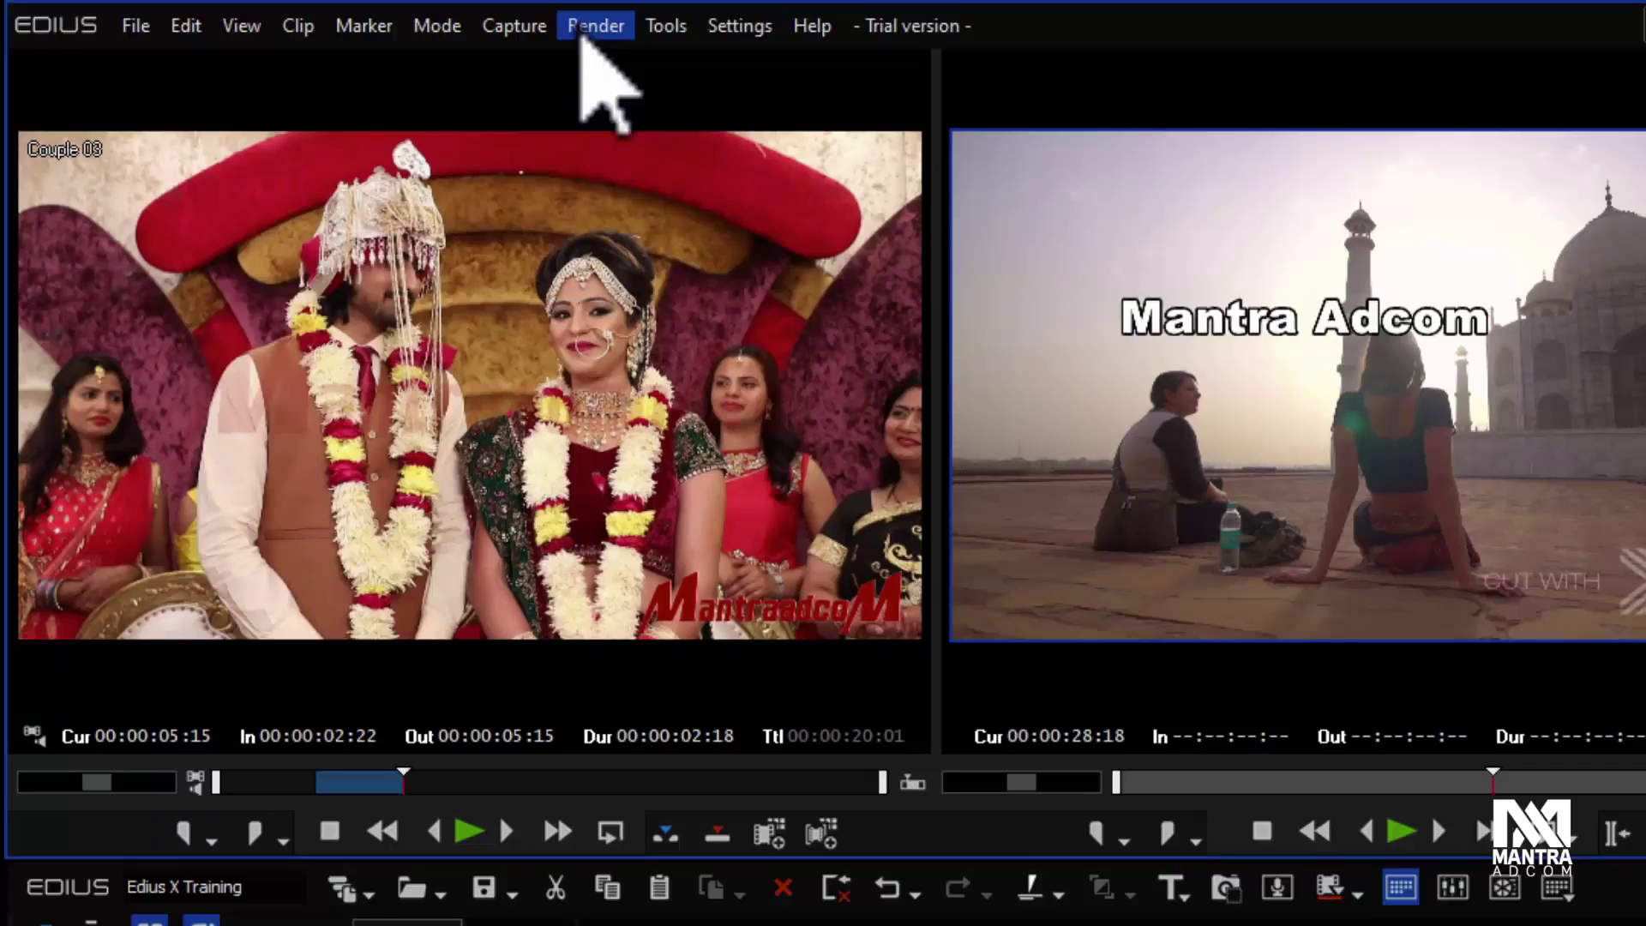
Step: Examine the project file commands, including recent clips and export, and the editing commands for undoing, deleting clips and gaps and adding cut points
left_click(137, 25)
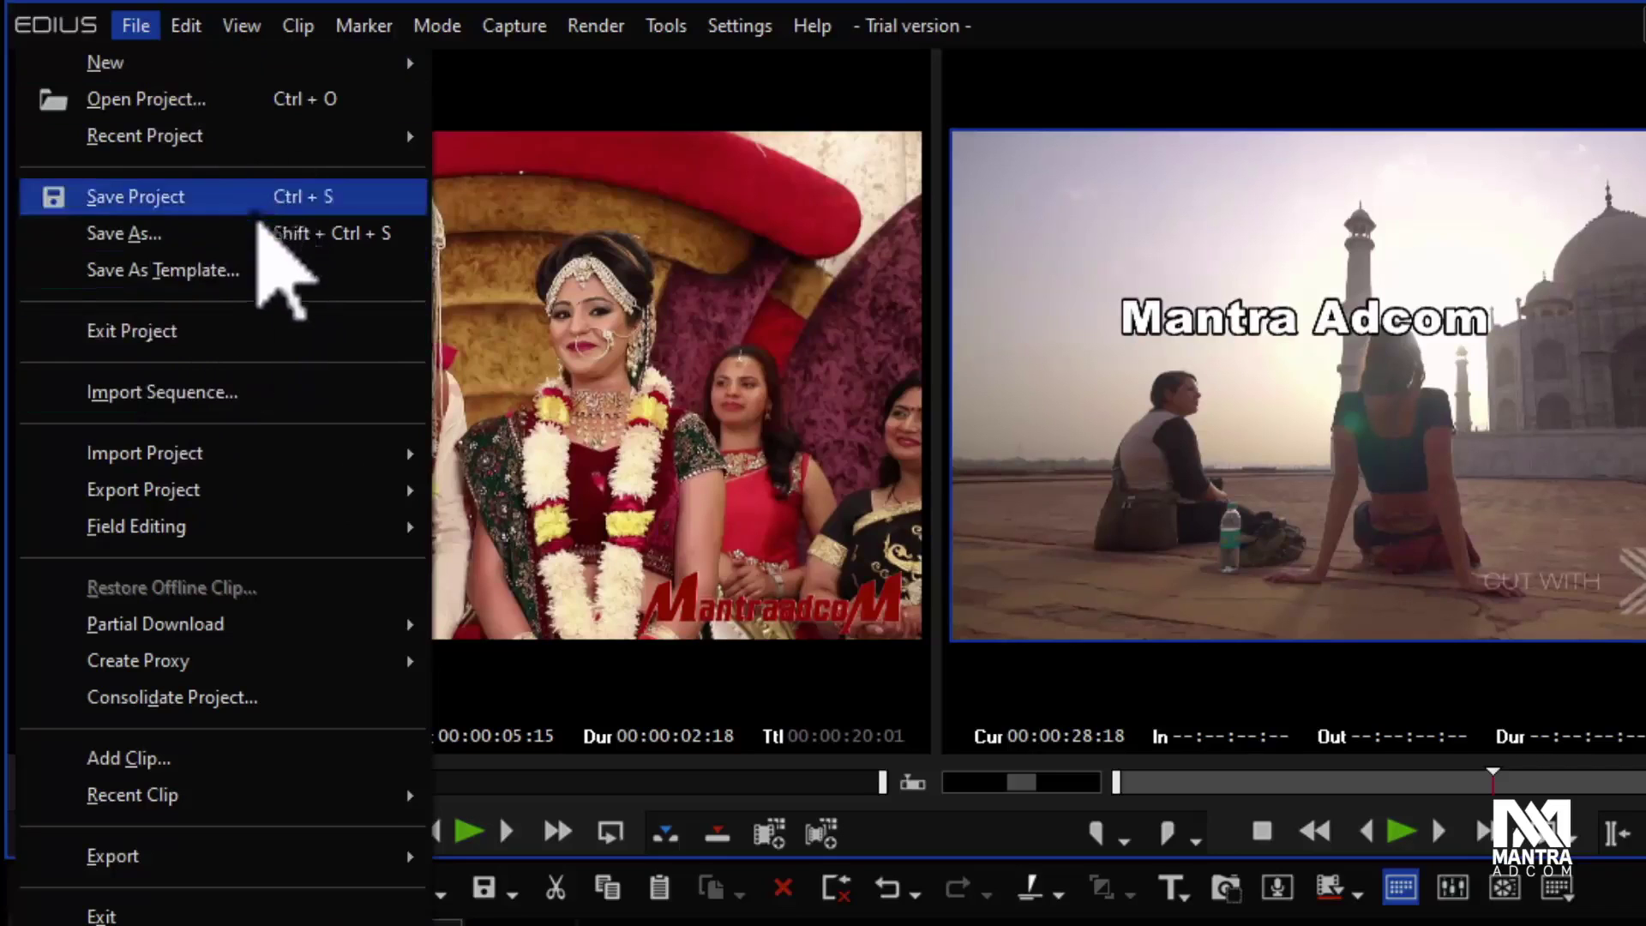
mouse_move(309, 488)
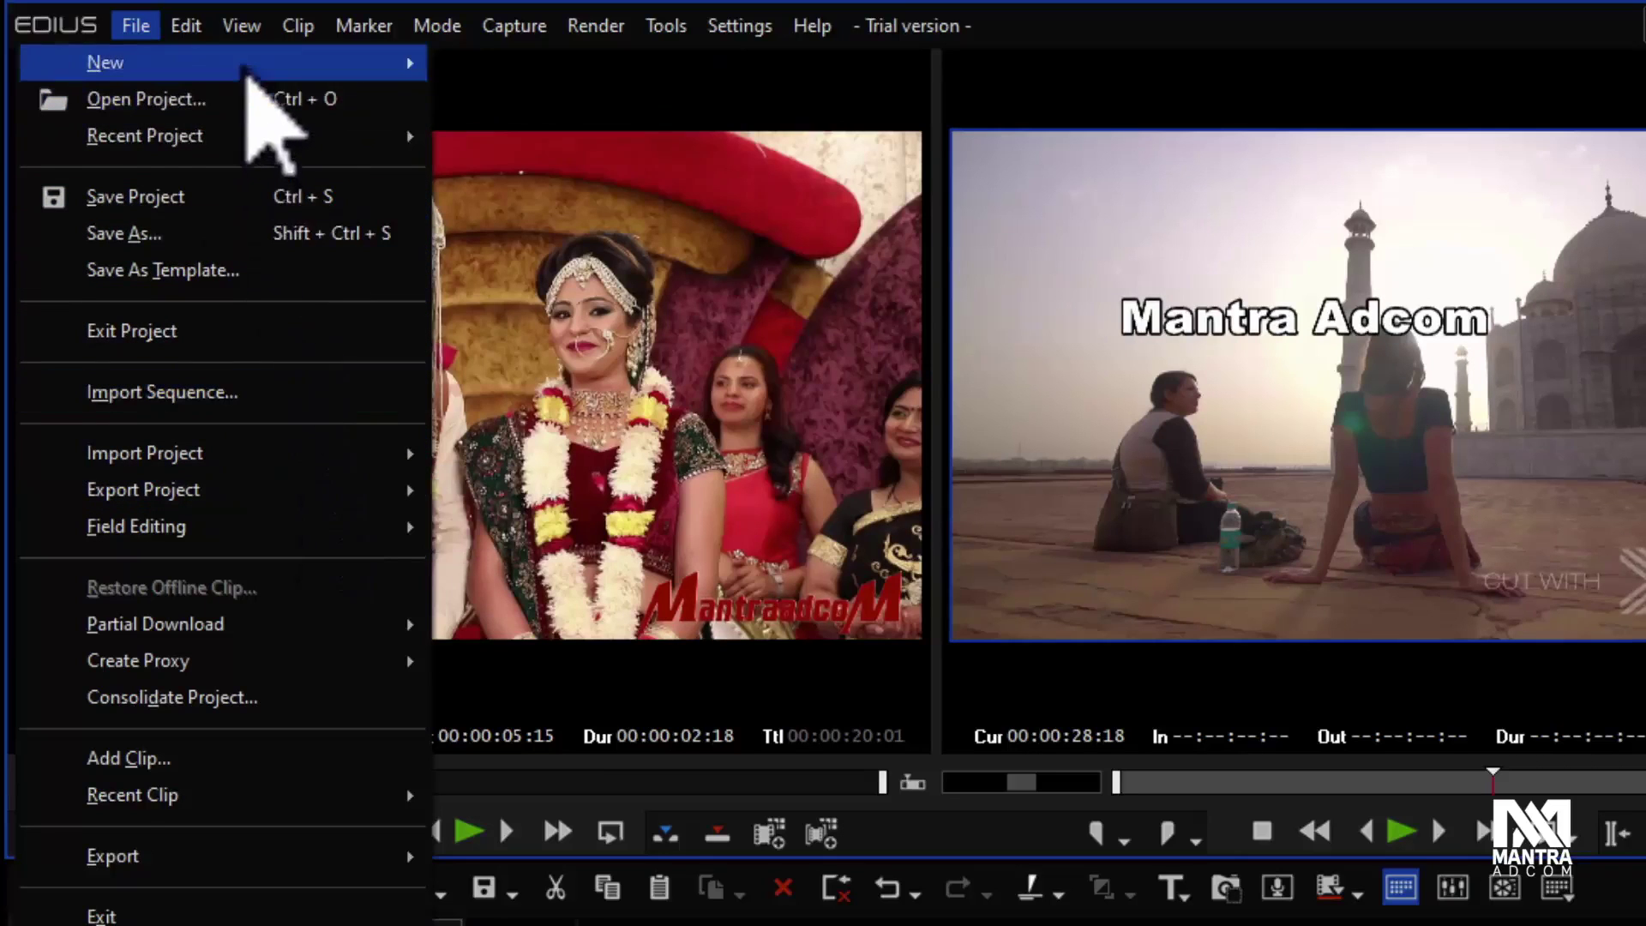
mouse_move(228, 137)
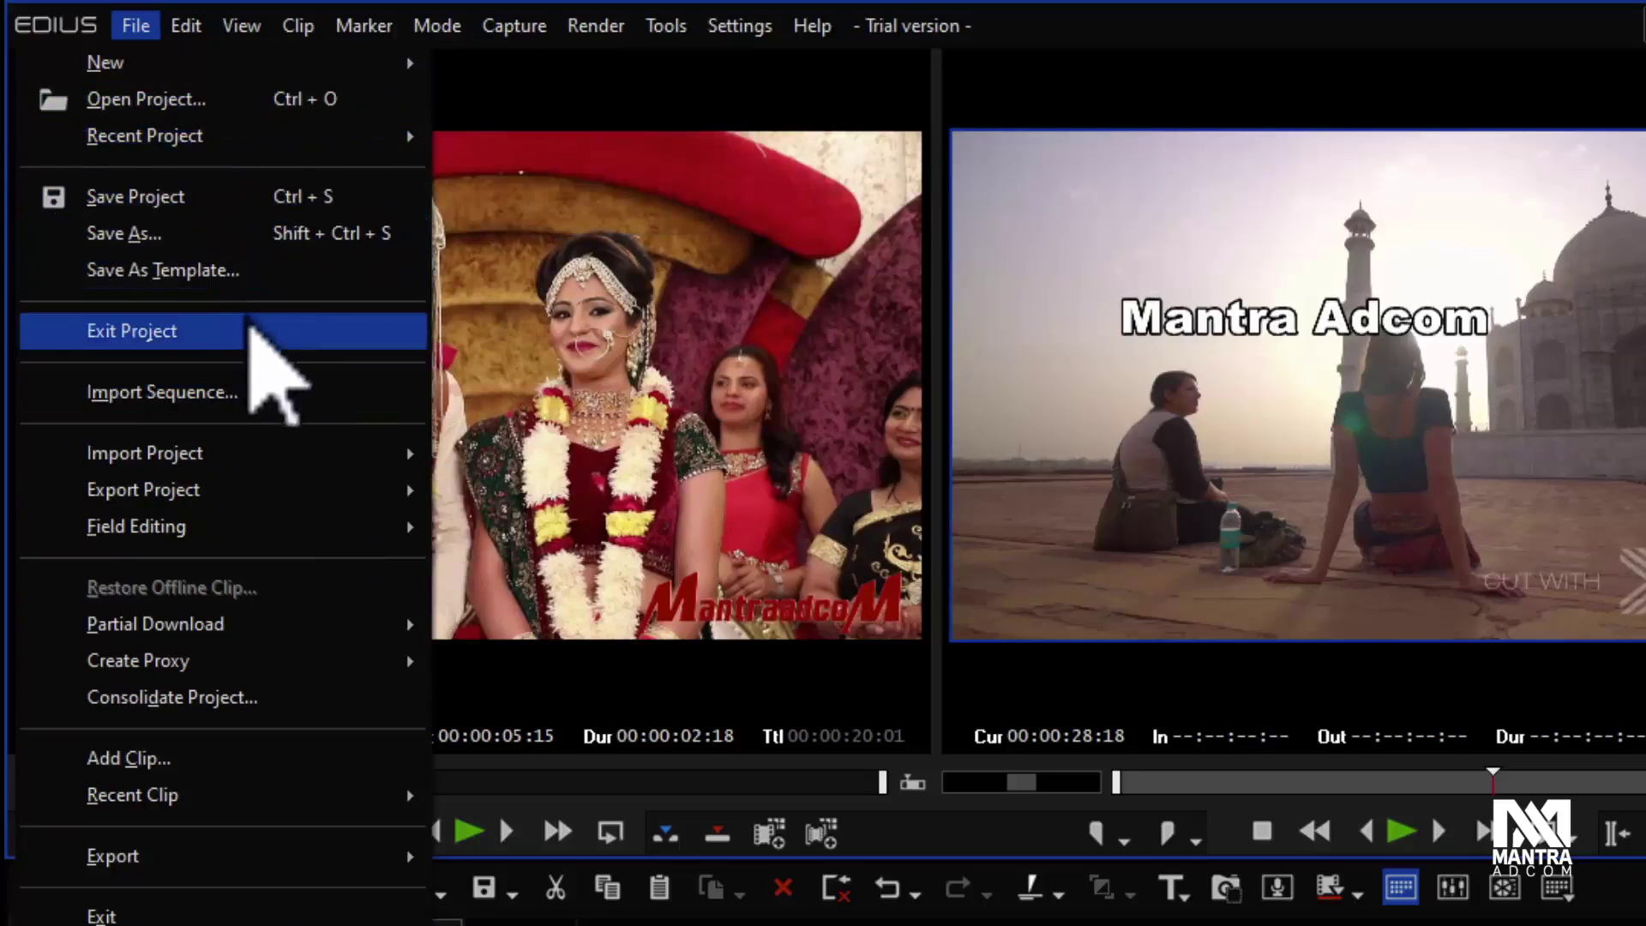
mouse_move(257, 461)
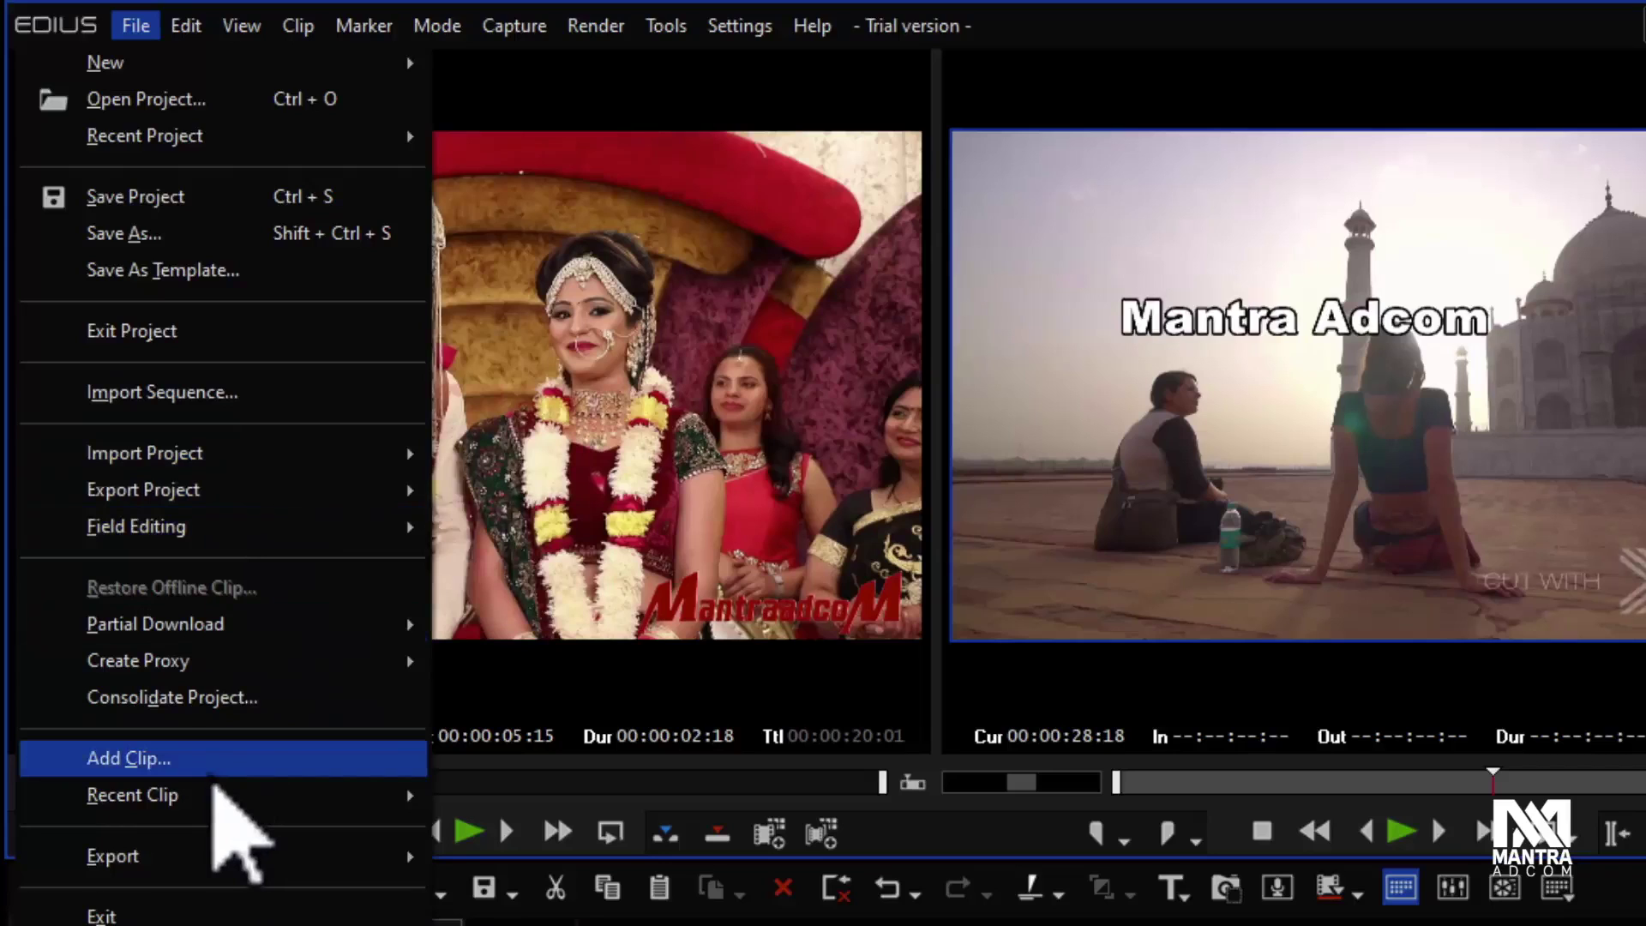
mouse_move(206, 799)
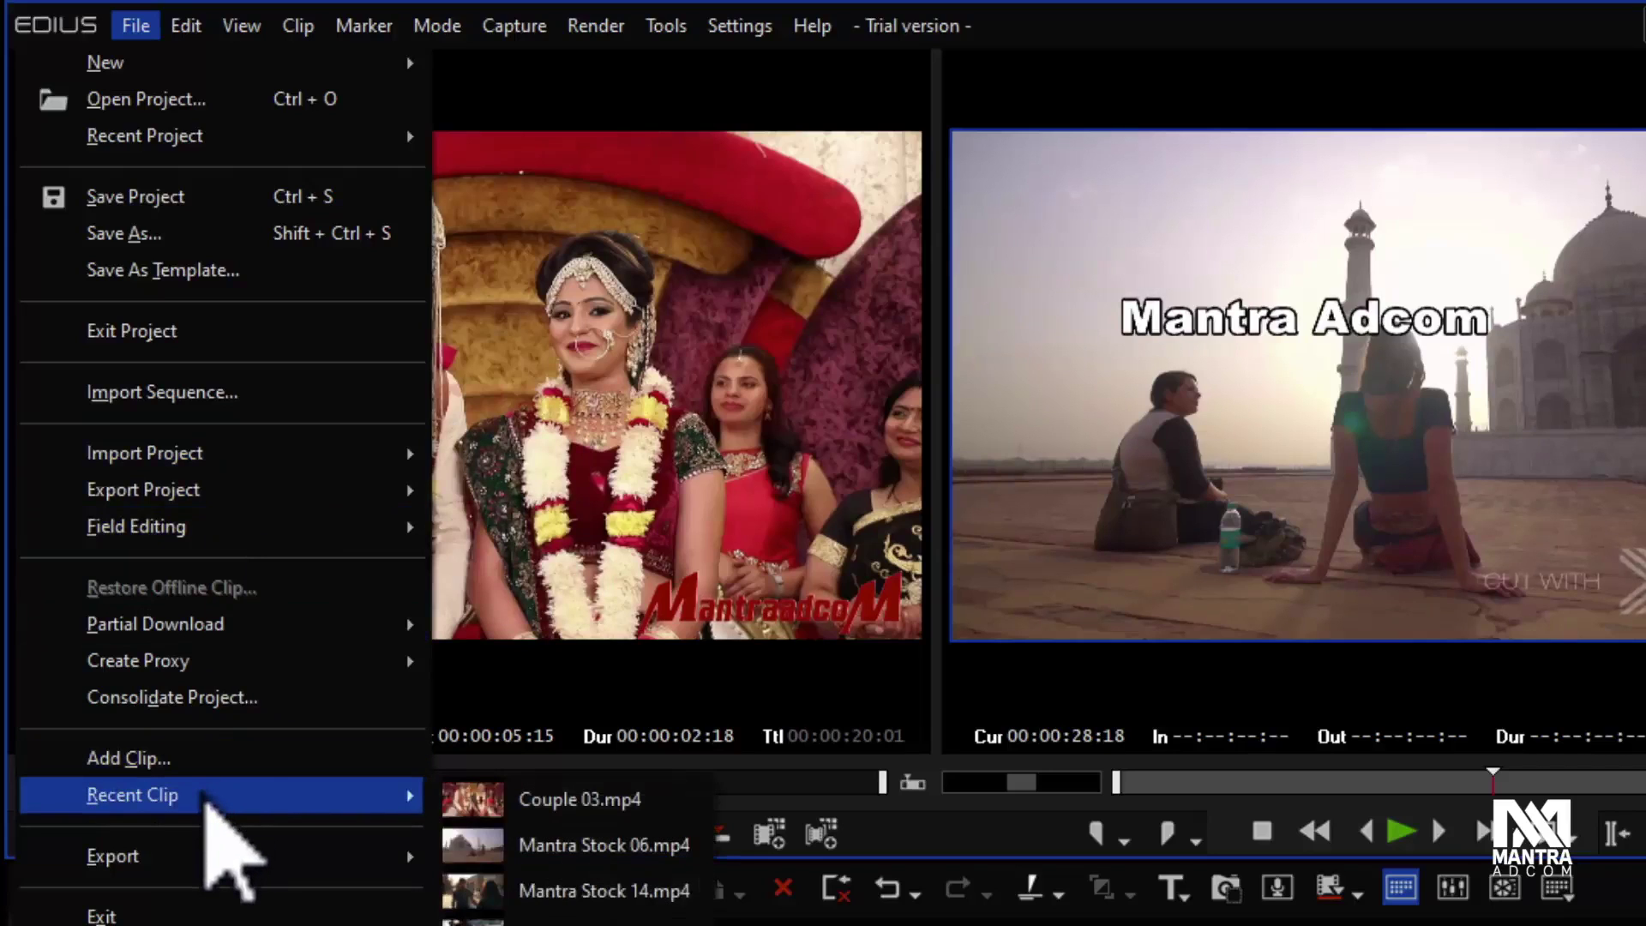
mouse_move(214, 860)
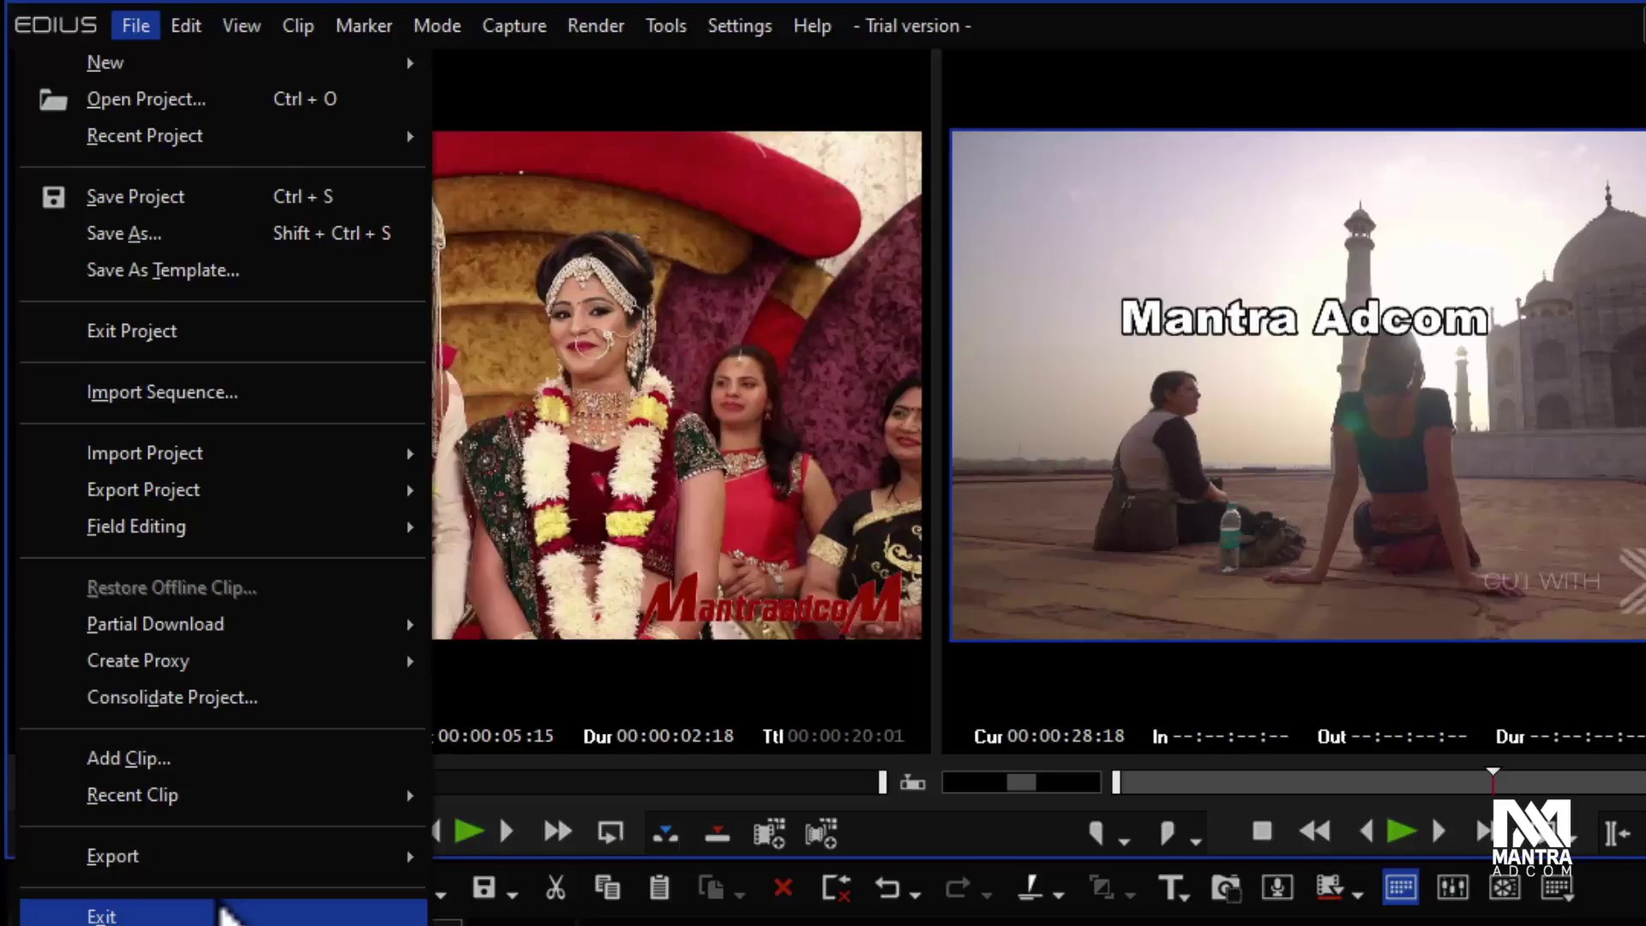
mouse_move(189, 27)
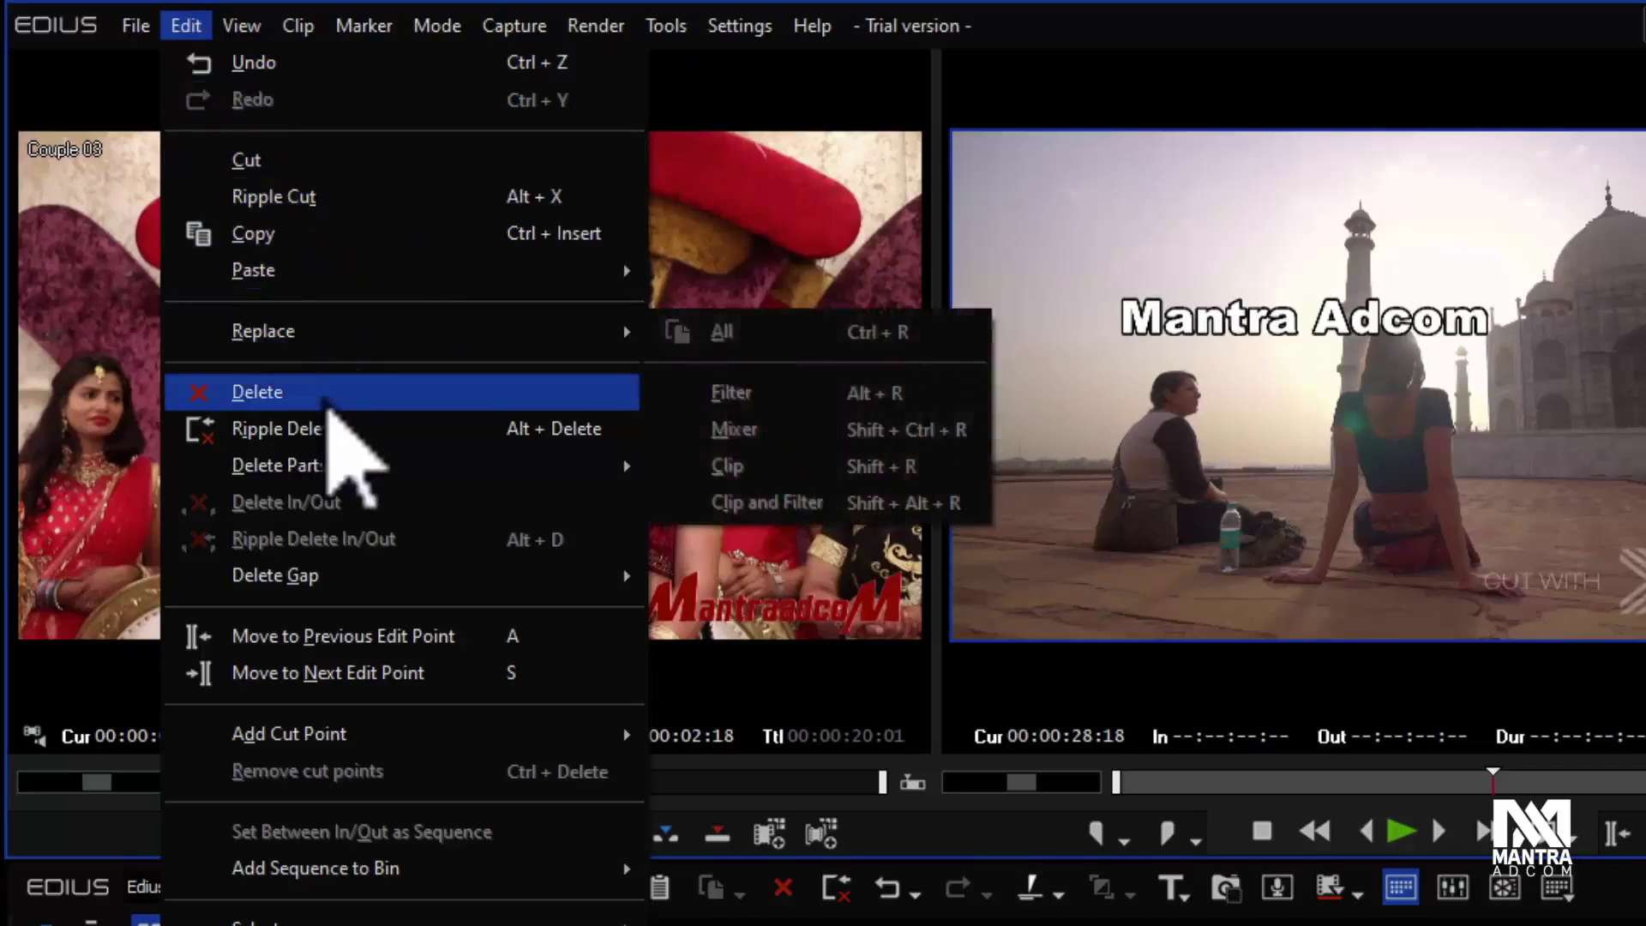
mouse_move(429, 576)
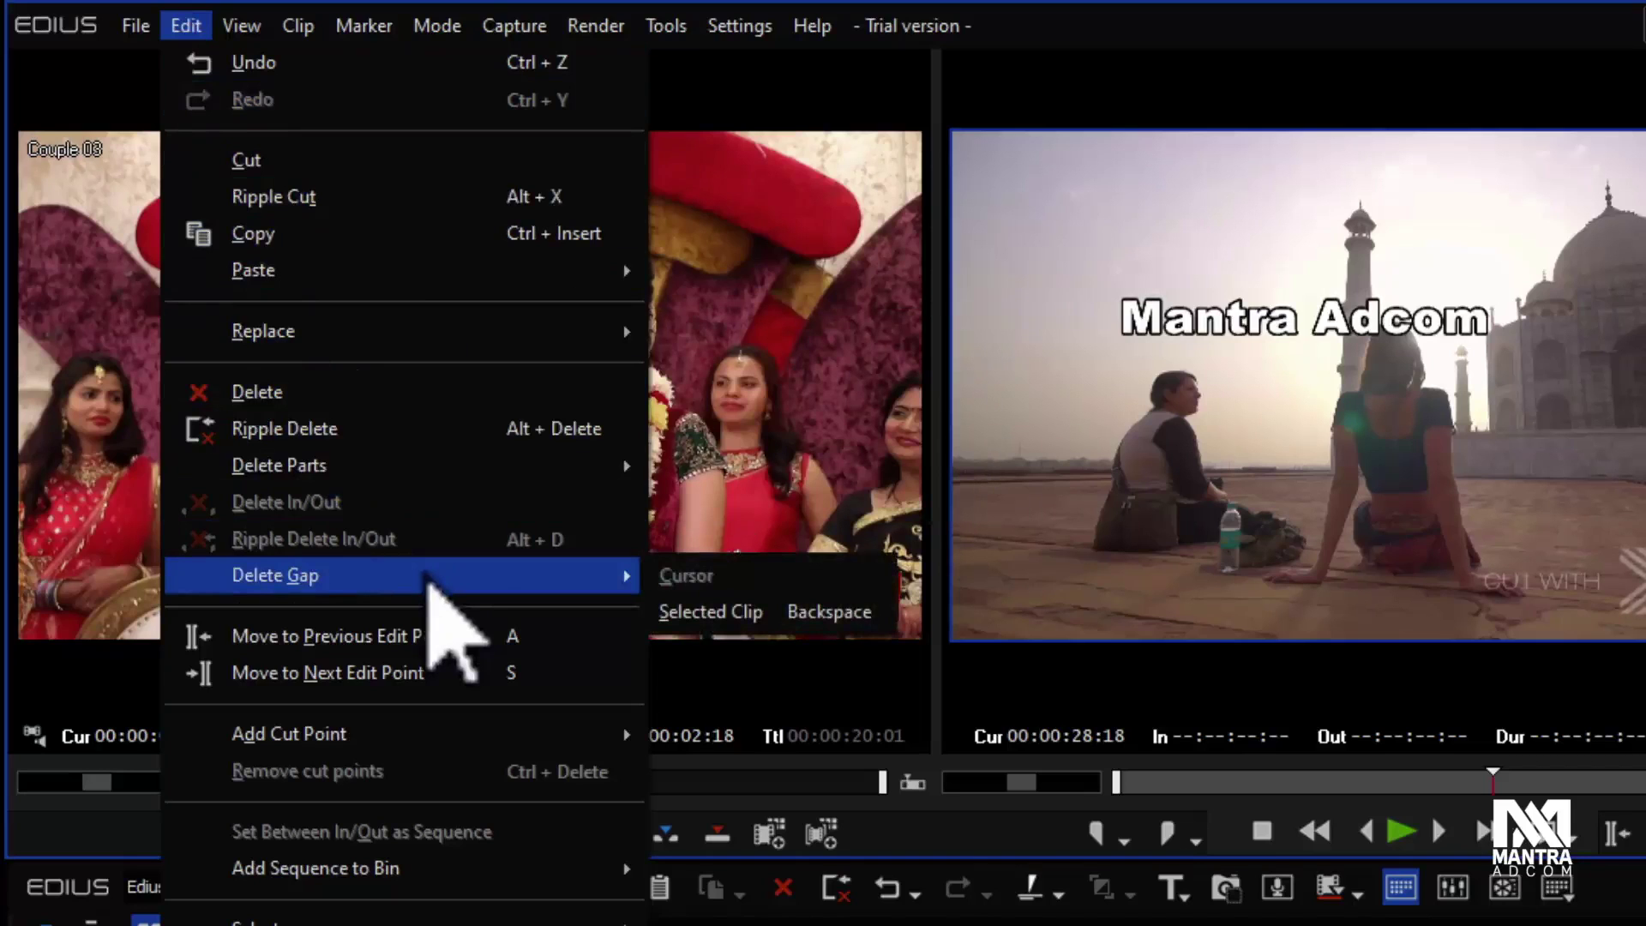
mouse_move(421, 733)
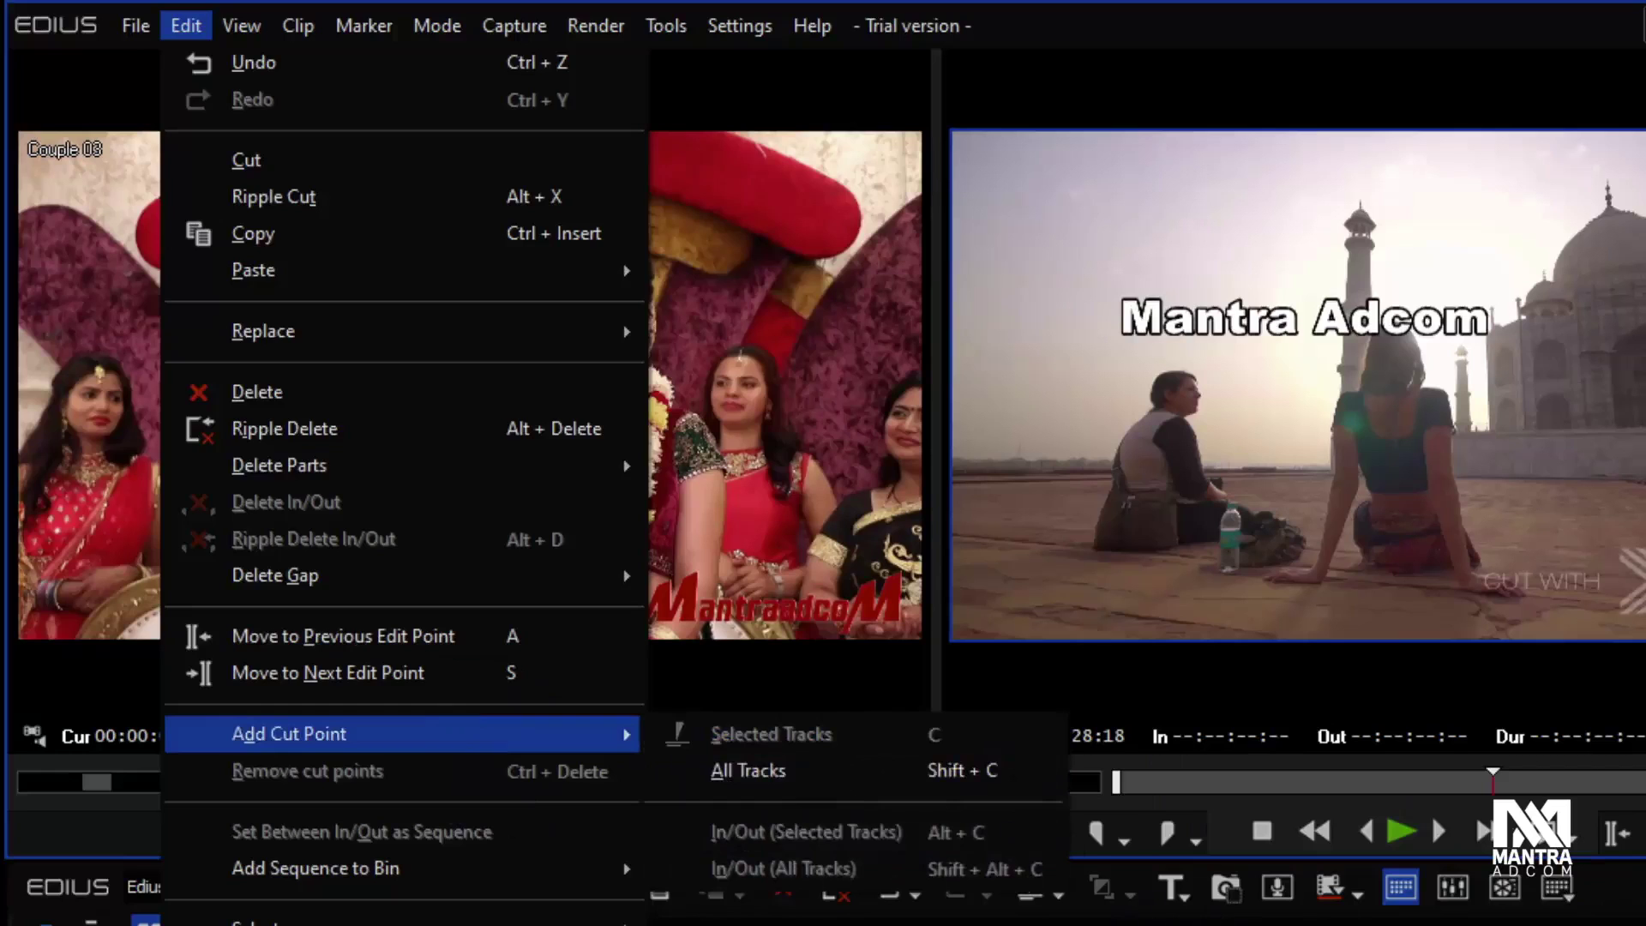
left_click(1111, 913)
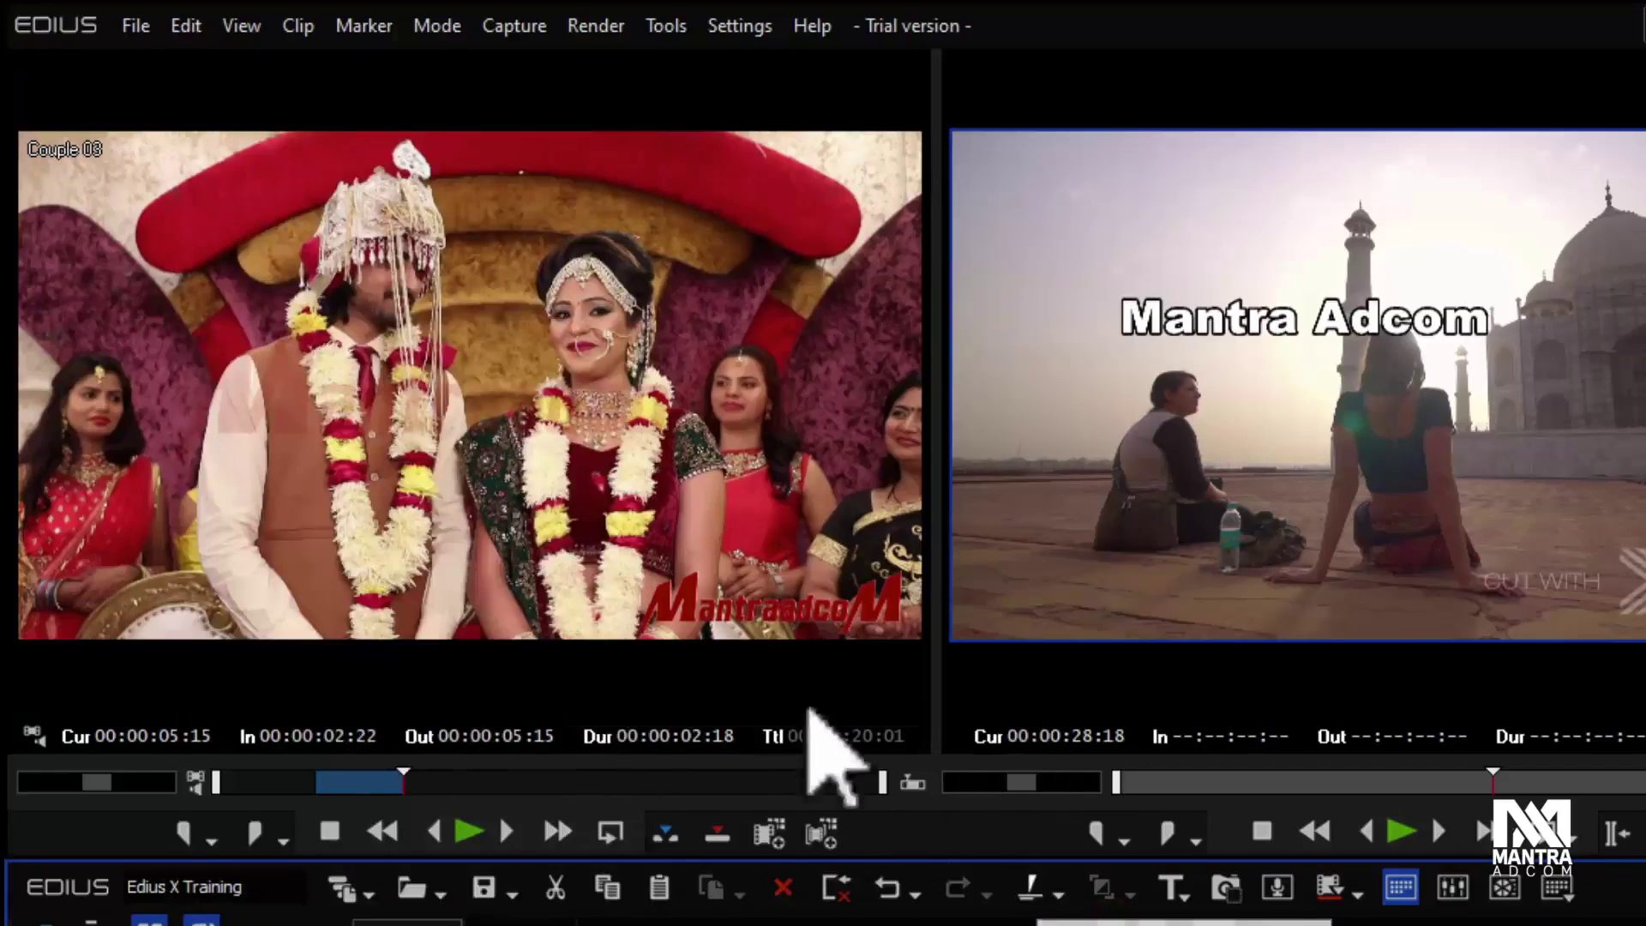
left_click(189, 33)
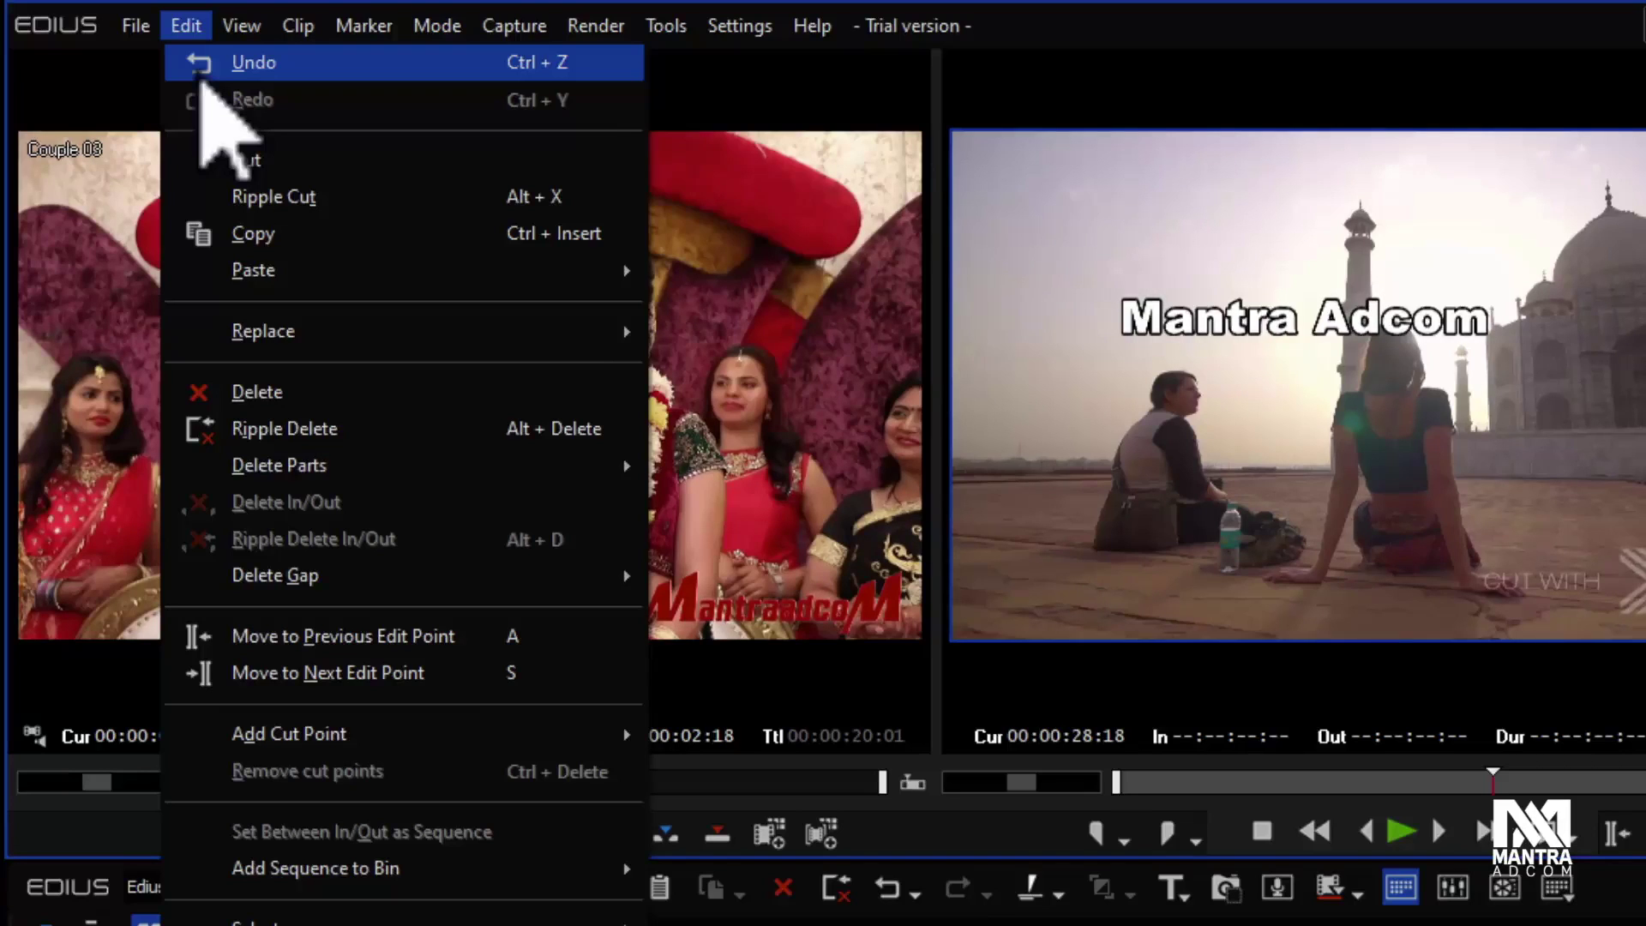
Step: Hide the timeline window and bring it back into view
mouse_move(243, 34)
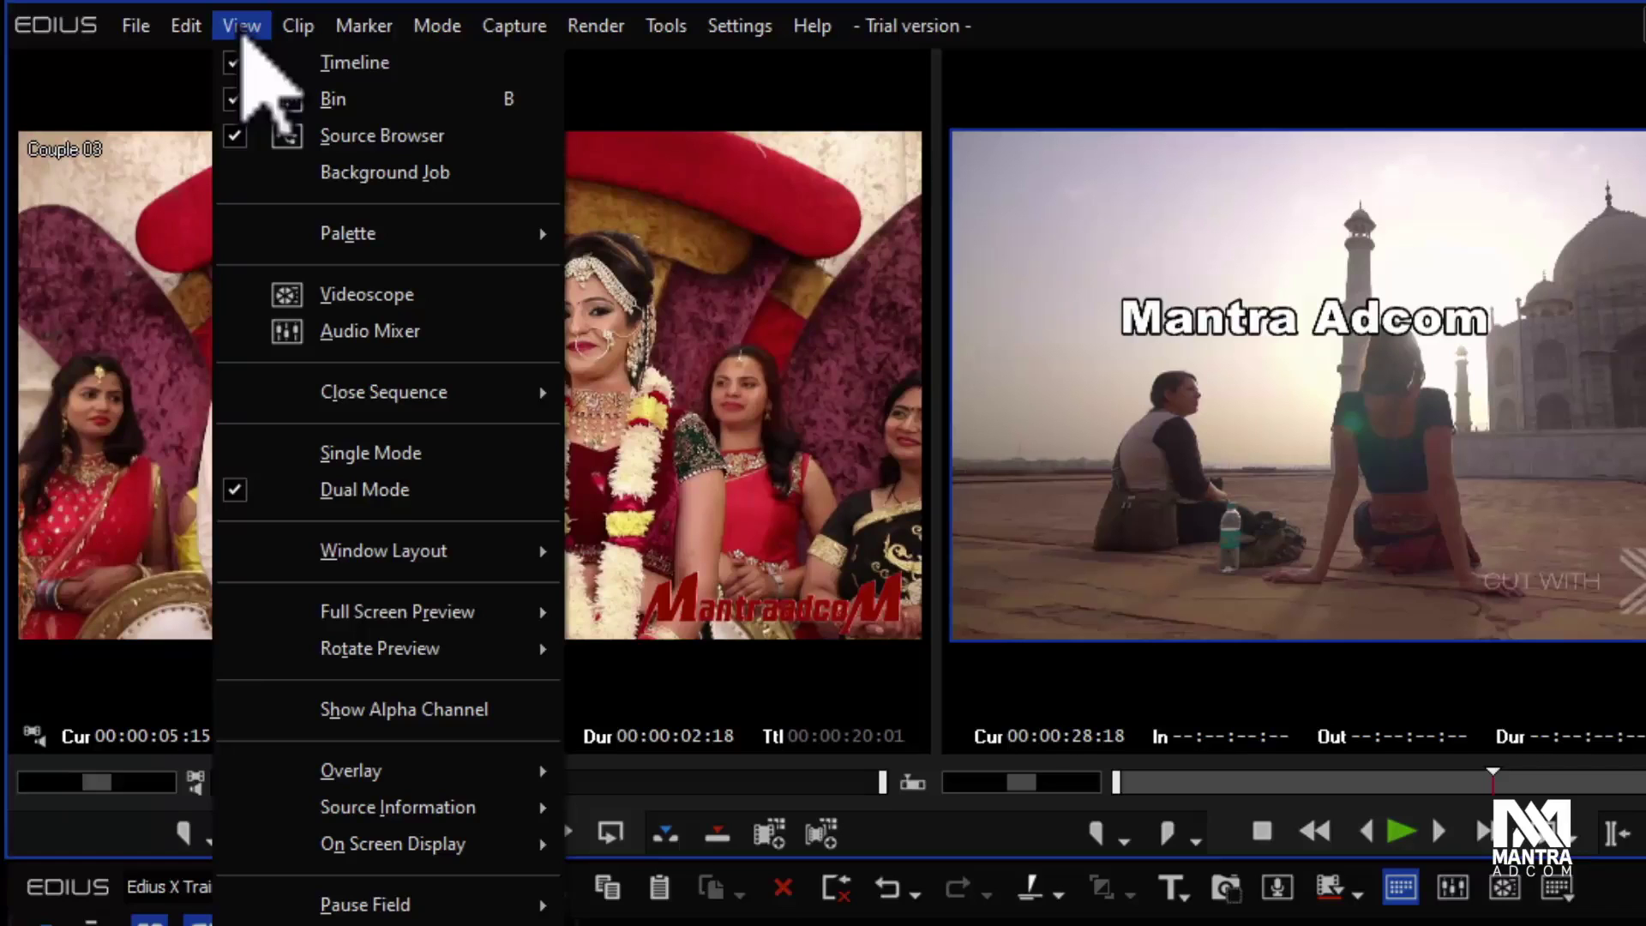
left_click(241, 30)
left_click(258, 26)
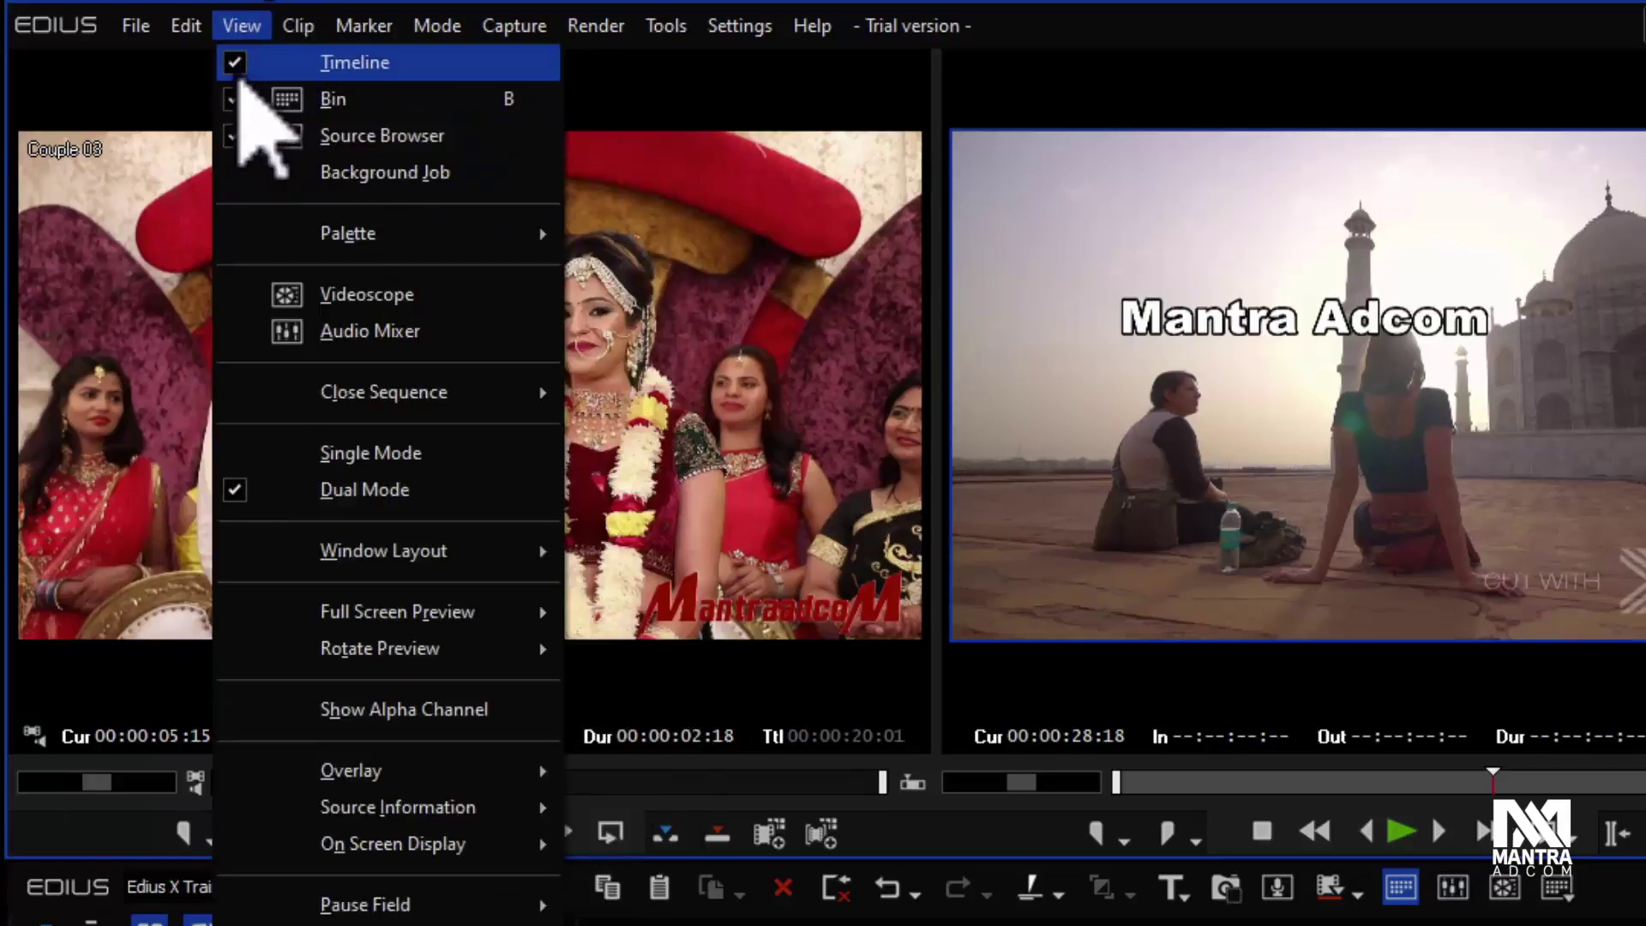
left_click(244, 69)
left_click(241, 26)
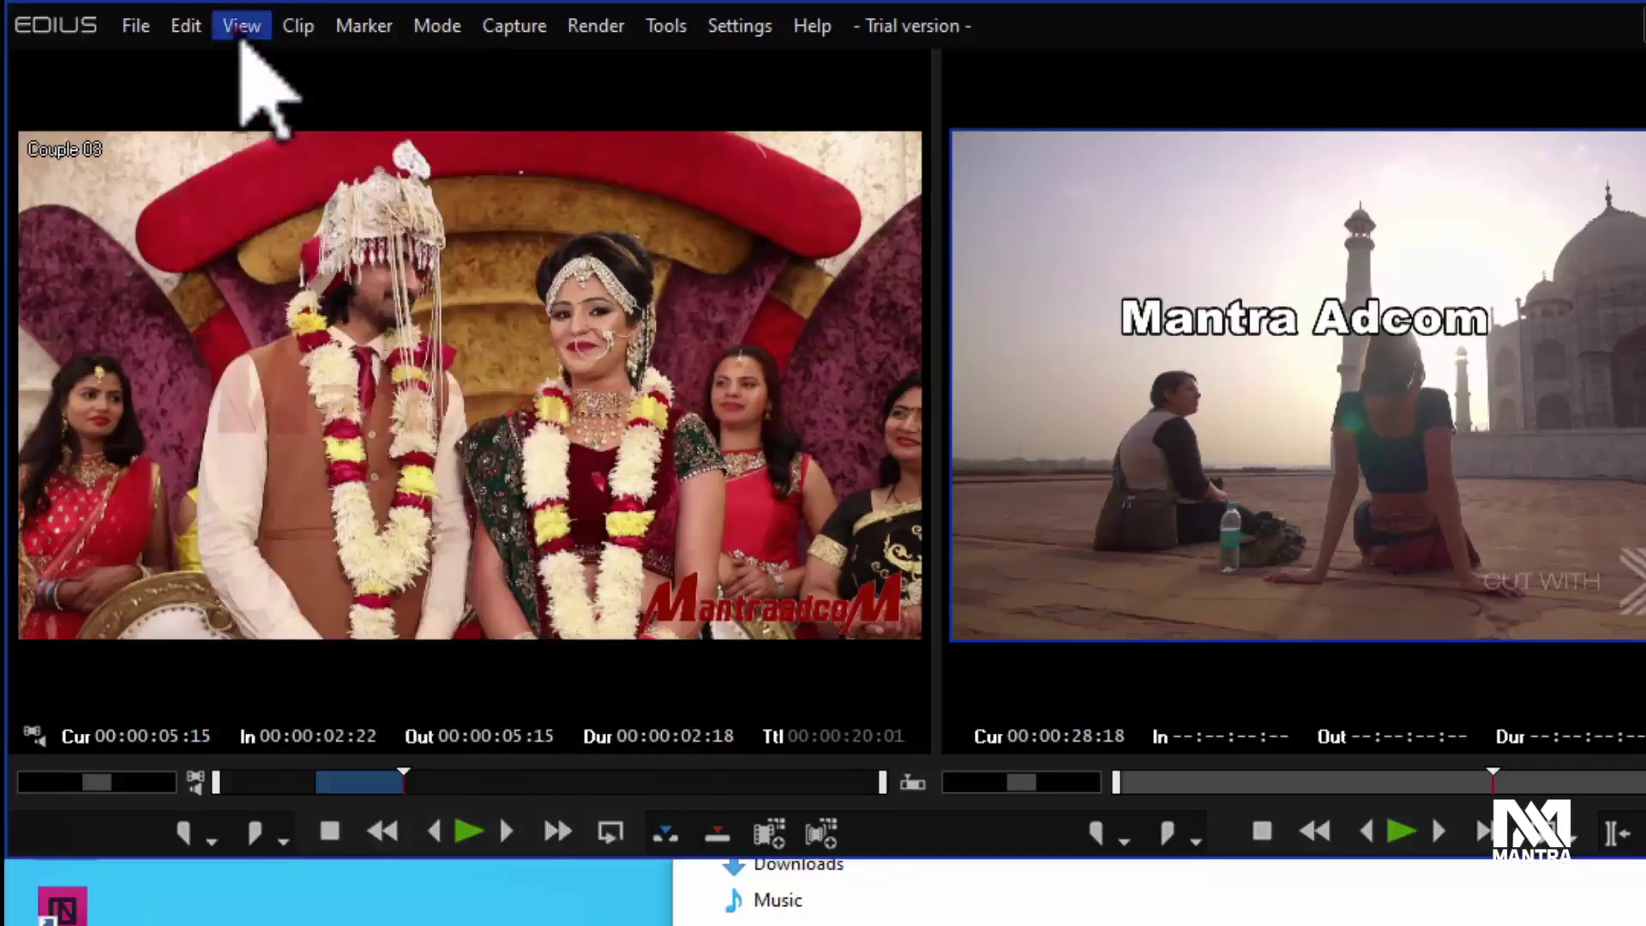
left_click(246, 65)
Step: Toggle the Bin window off and on again
left_click(240, 26)
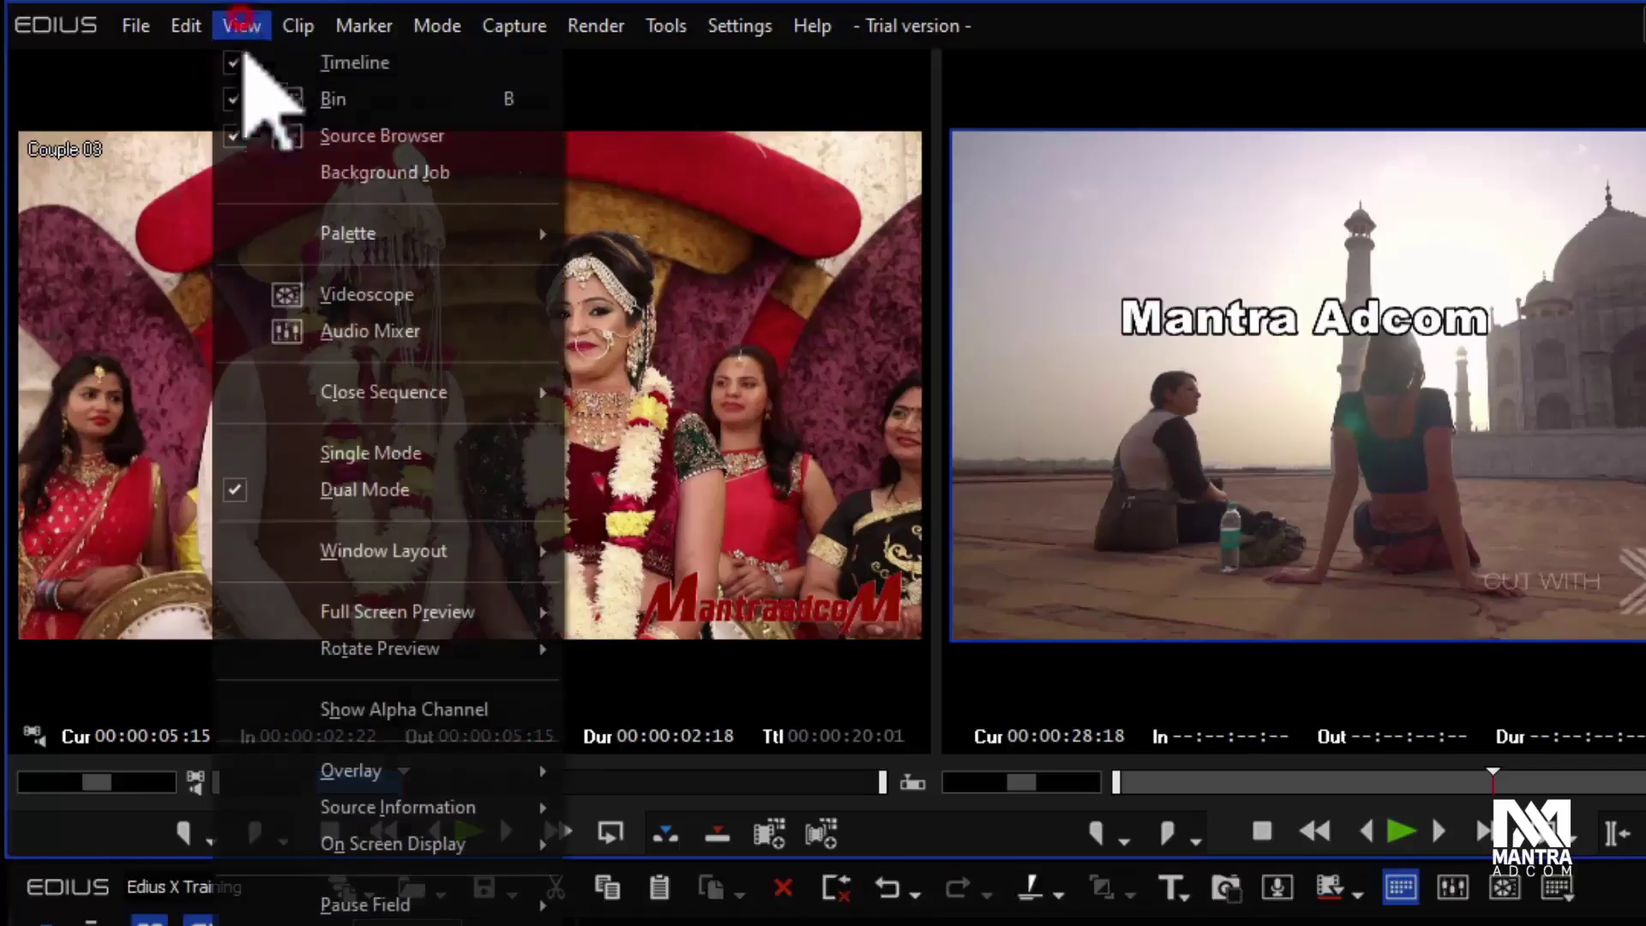
left_click(245, 102)
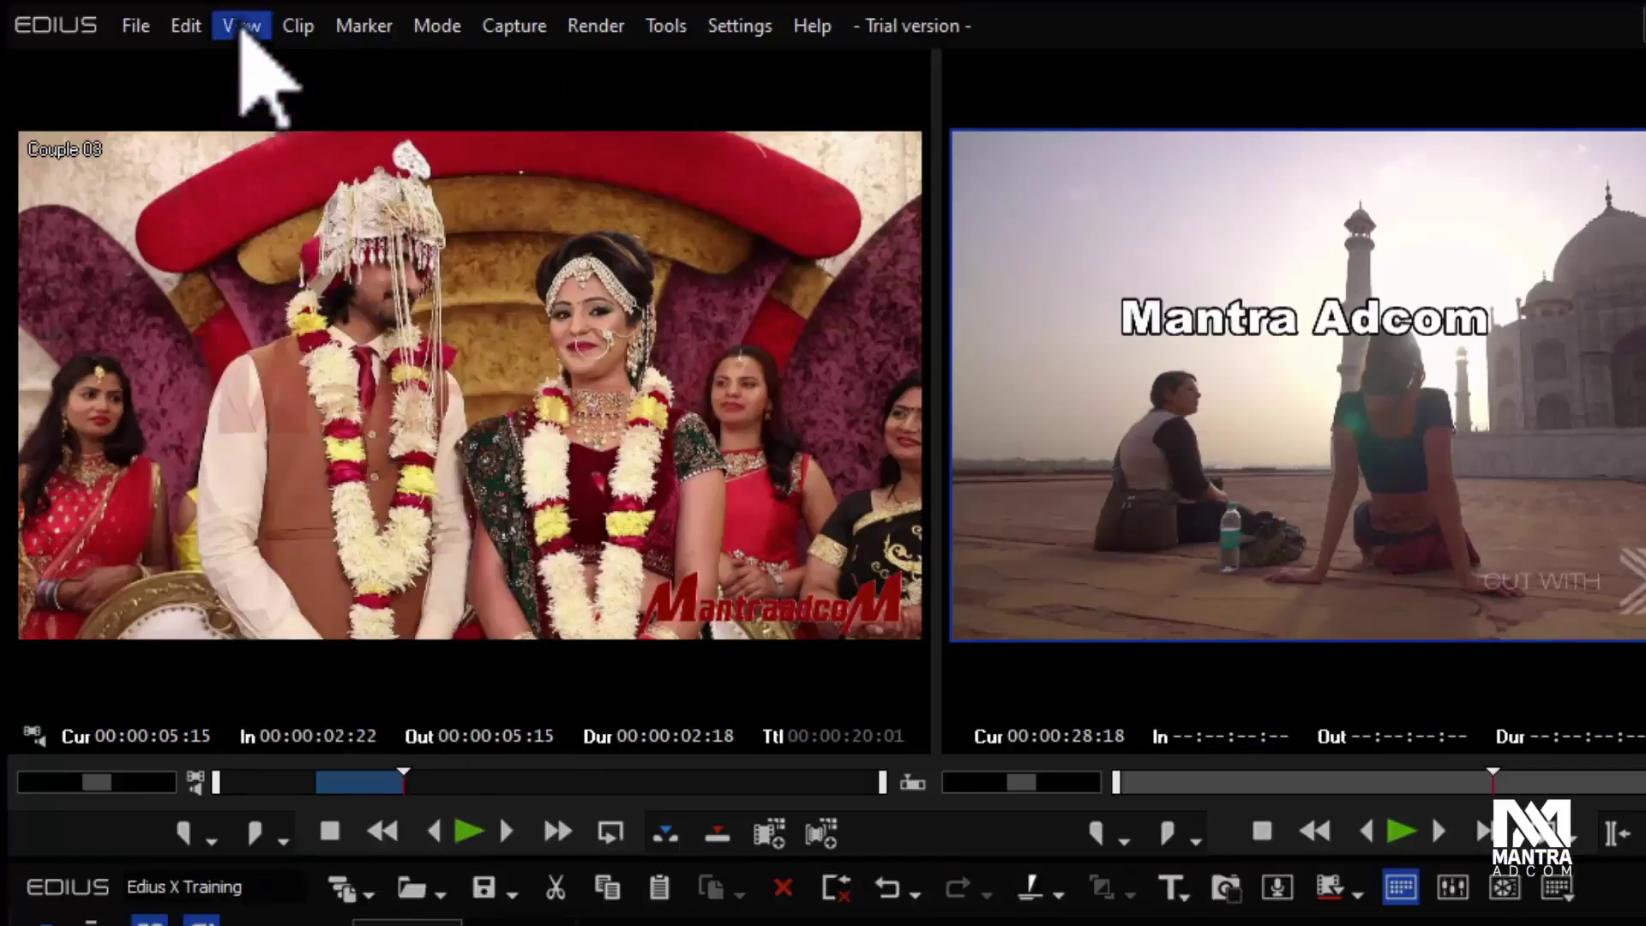
left_click(241, 26)
left_click(240, 103)
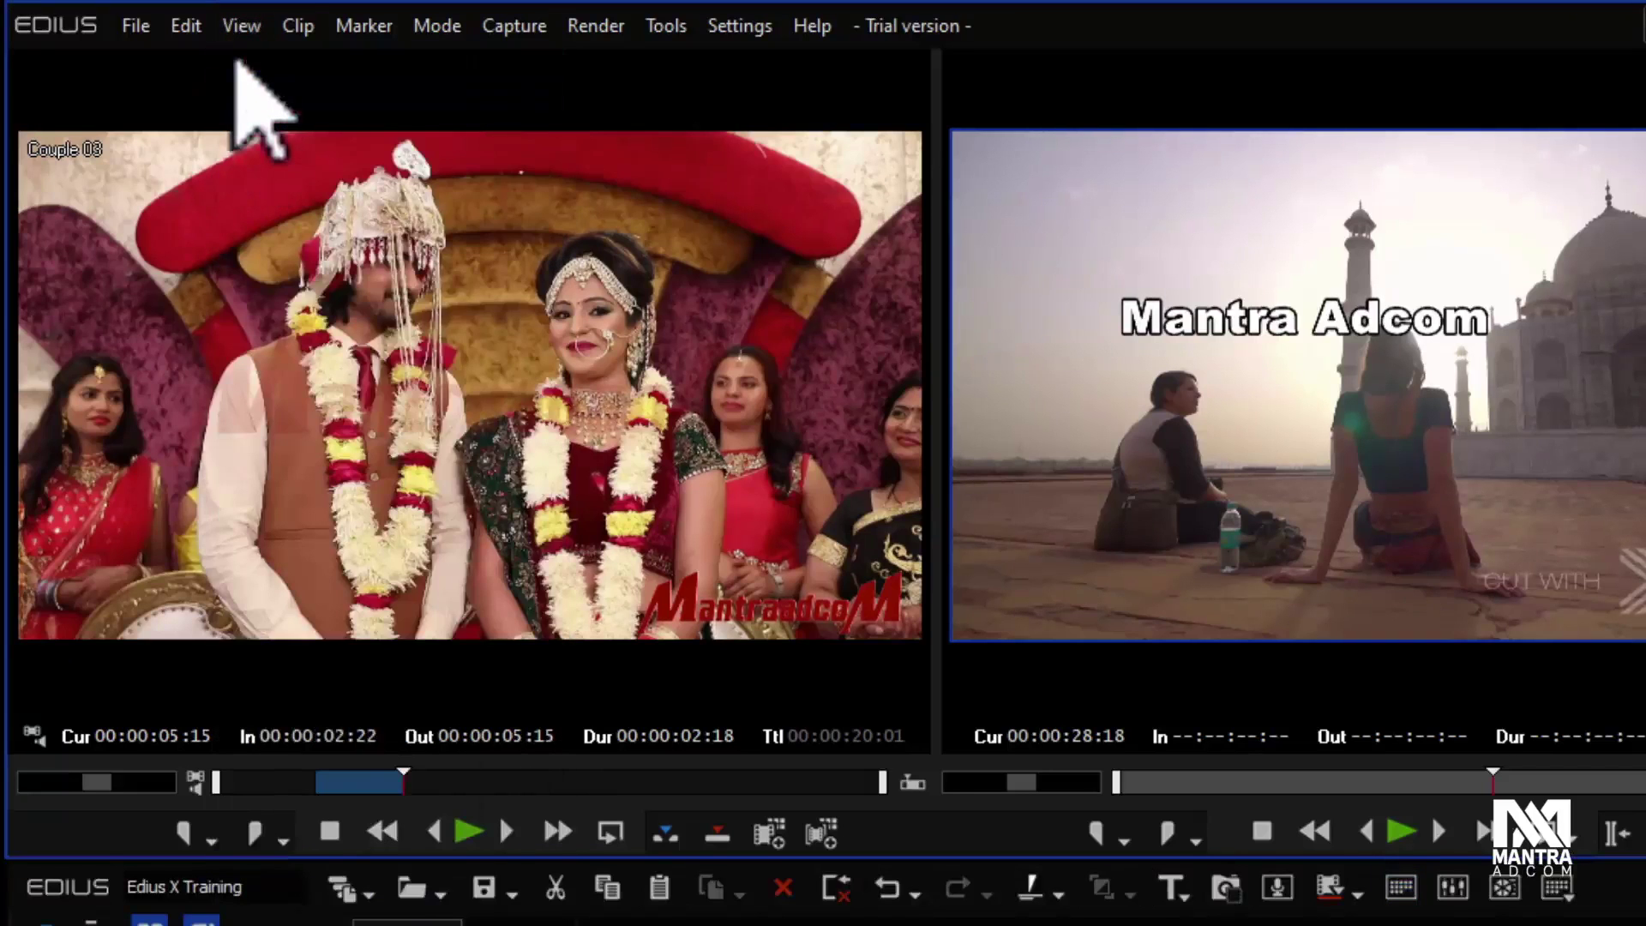
left_click(239, 28)
left_click(244, 101)
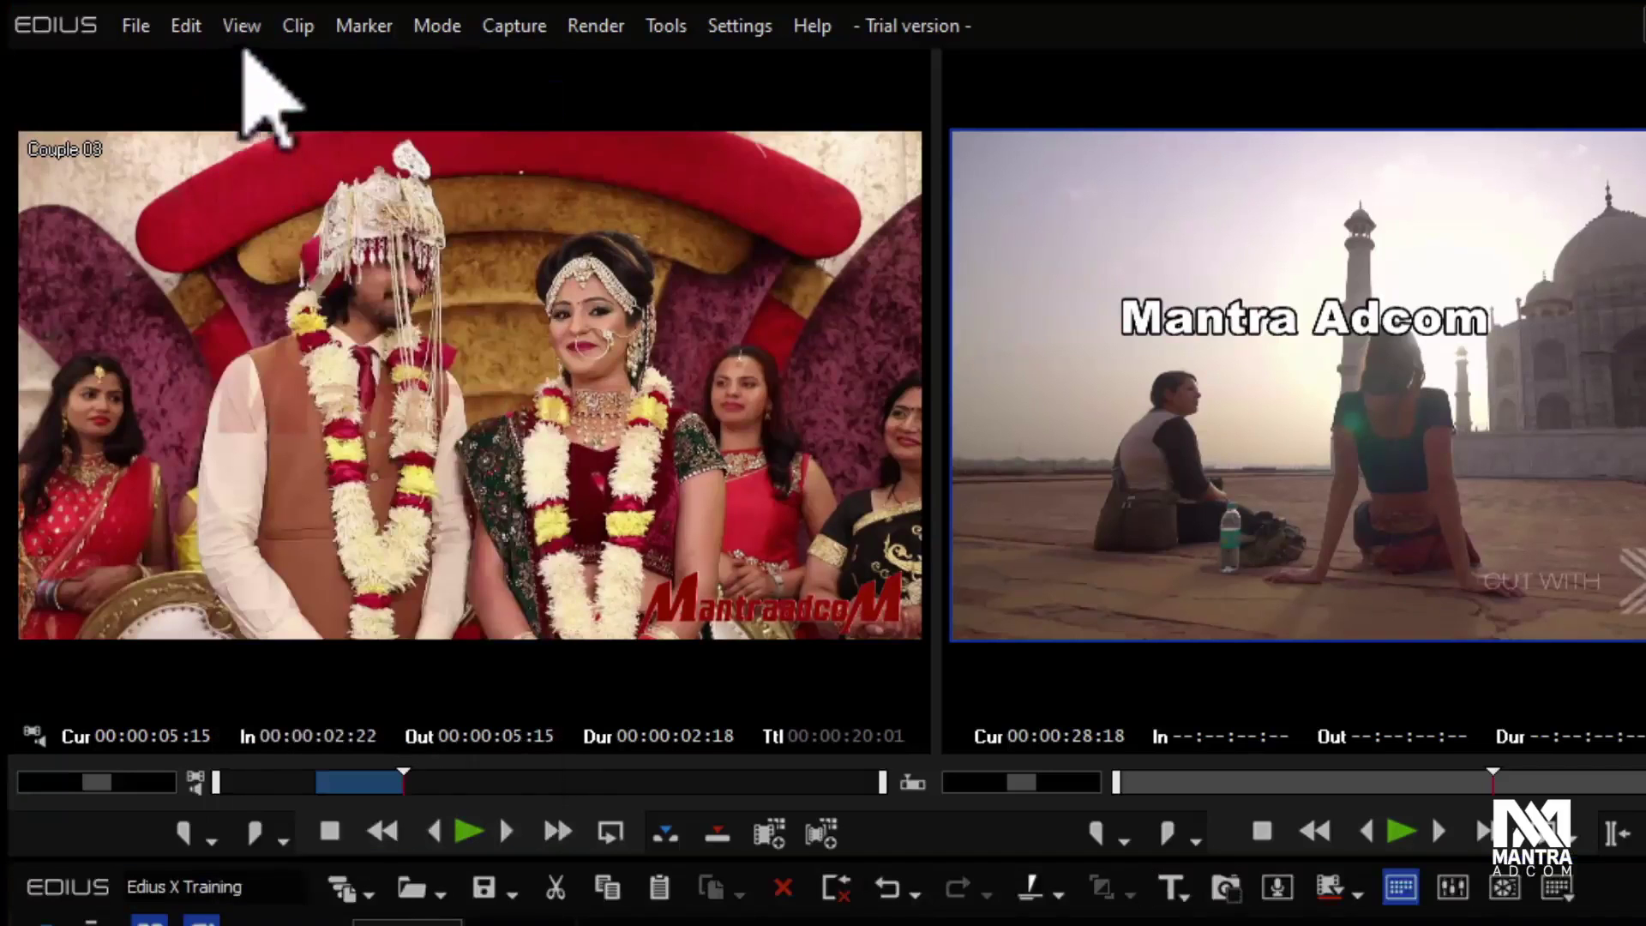
Step: Open the Background Job window, widen it to reveal the Status column, and close it
left_click(243, 28)
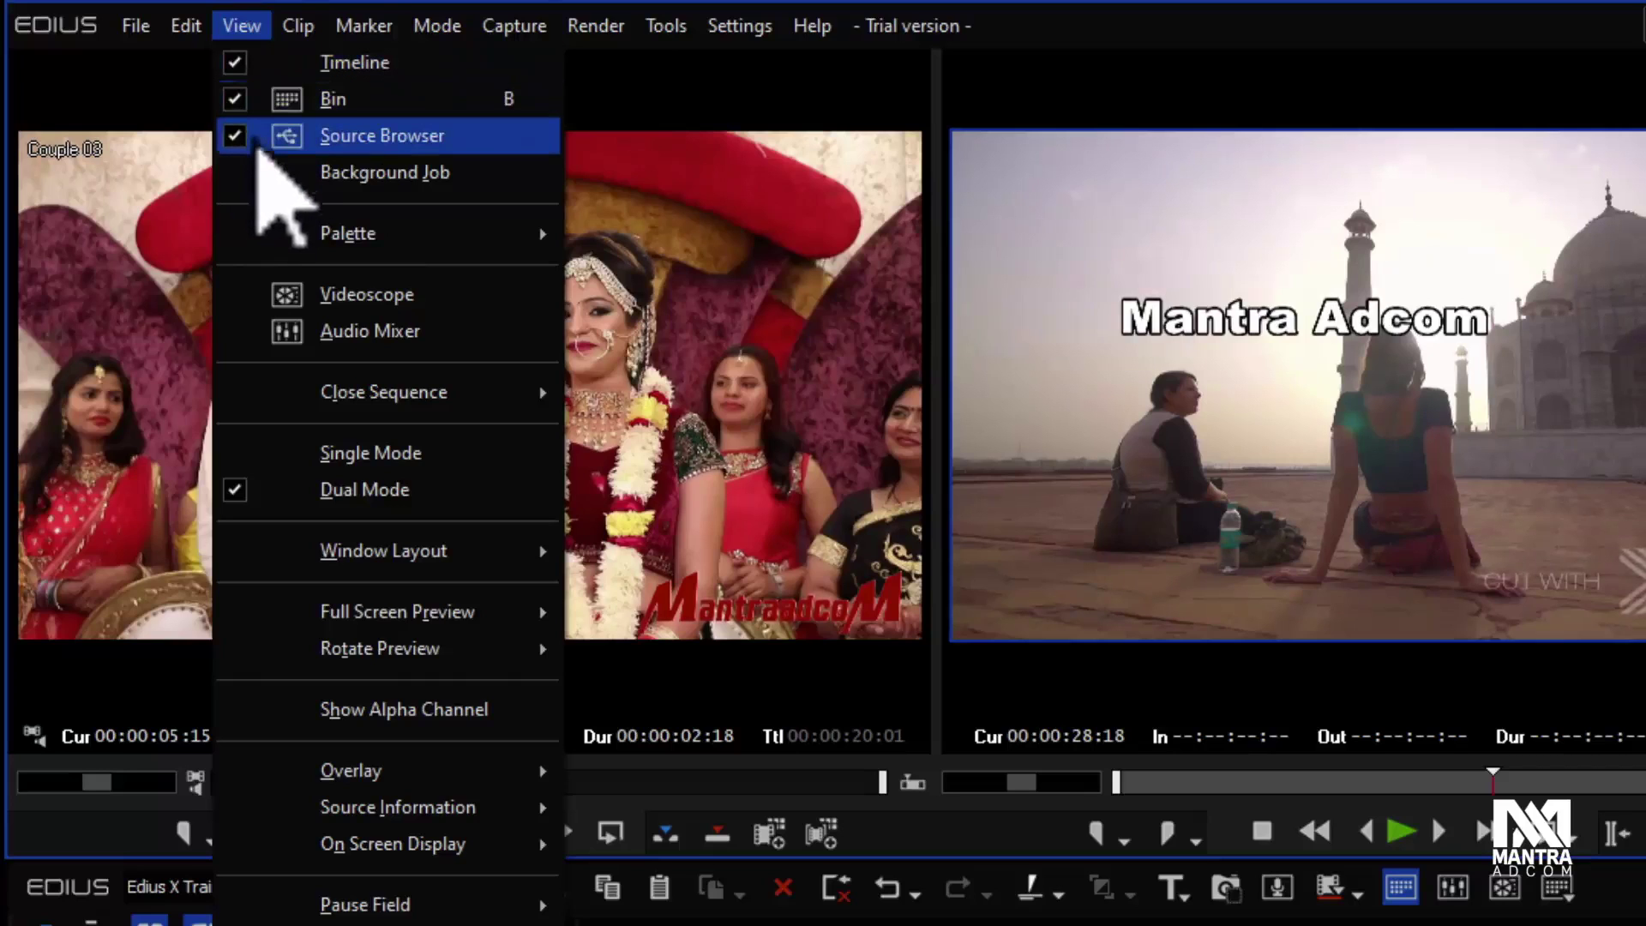
left_click(253, 172)
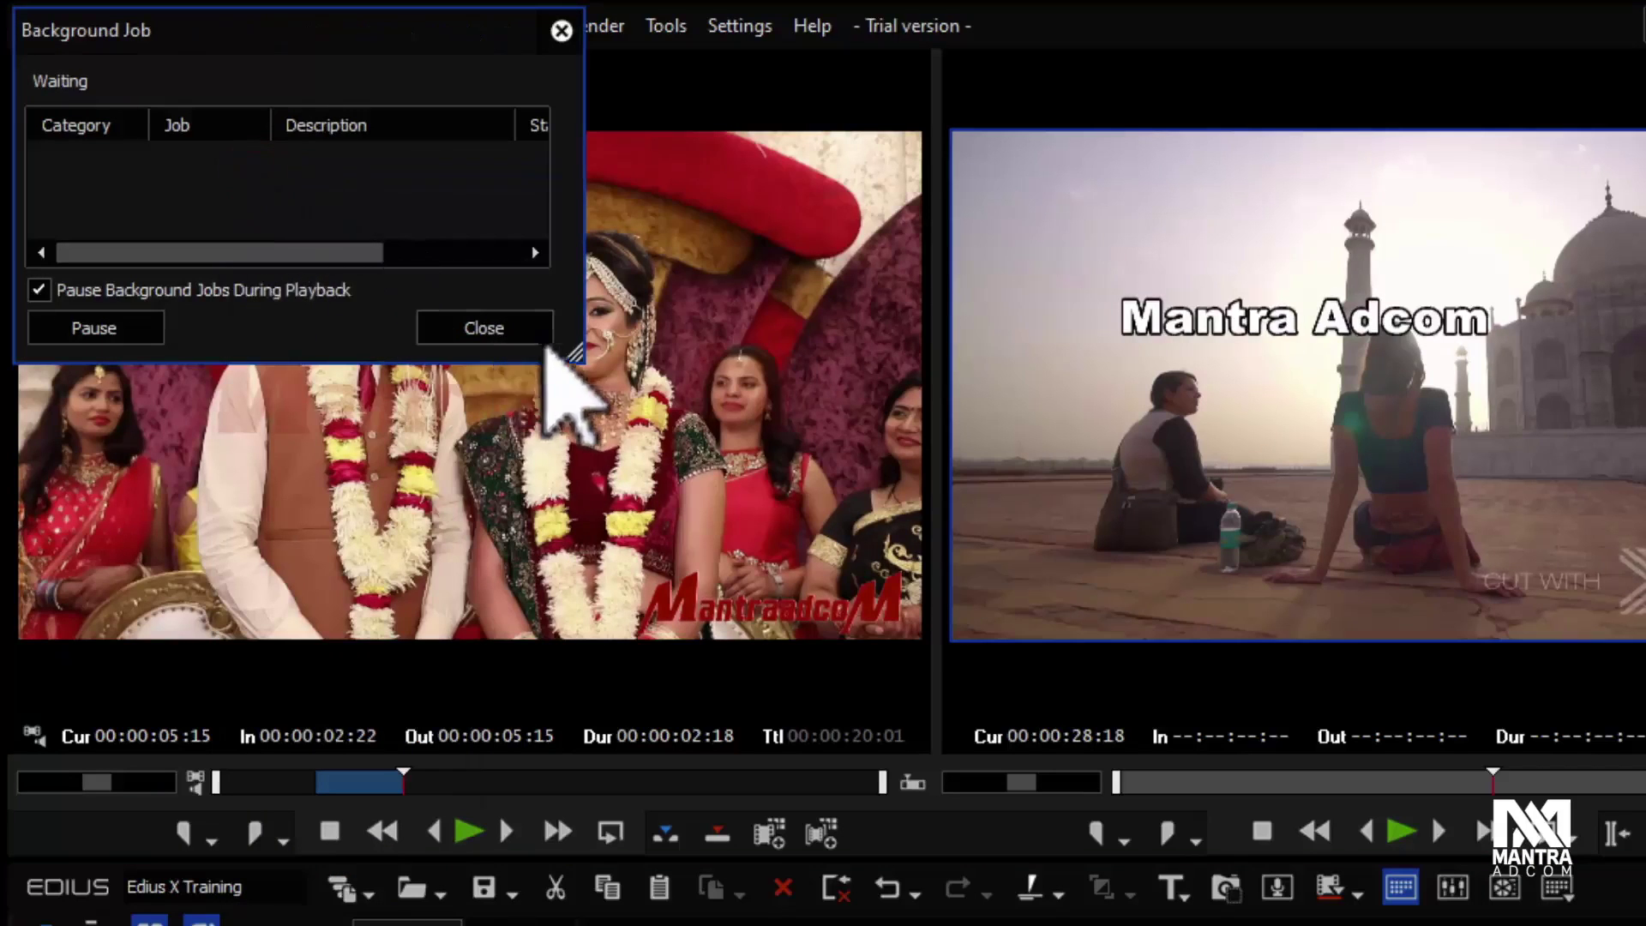
left_click_drag(572, 353, 629, 353)
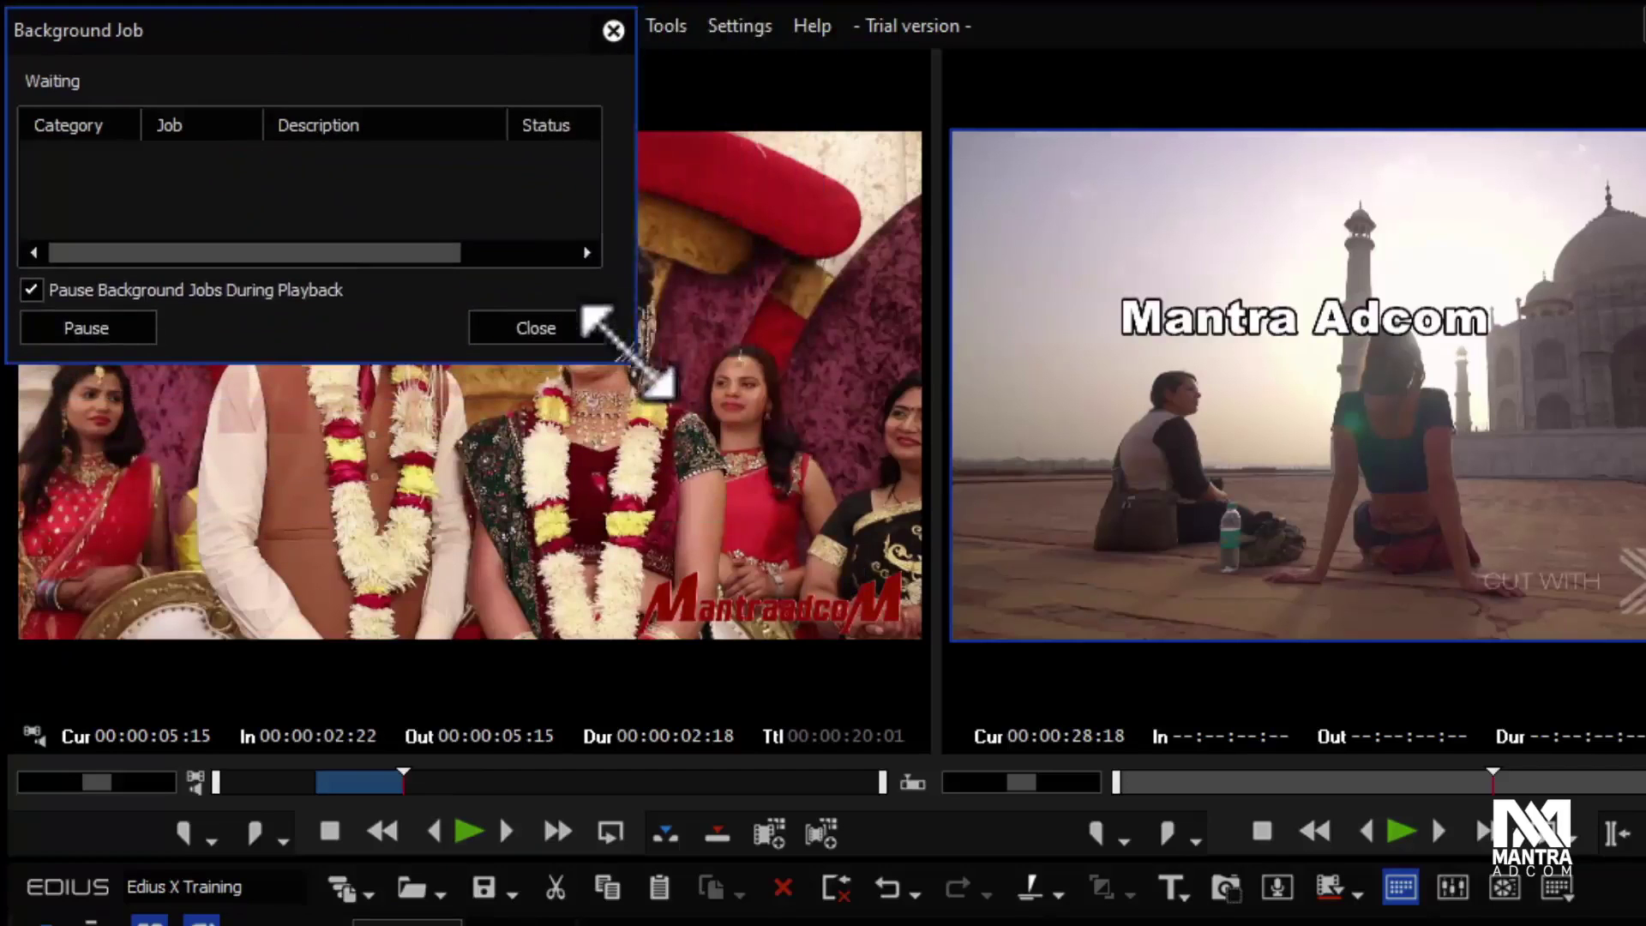
left_click(613, 31)
left_click(243, 25)
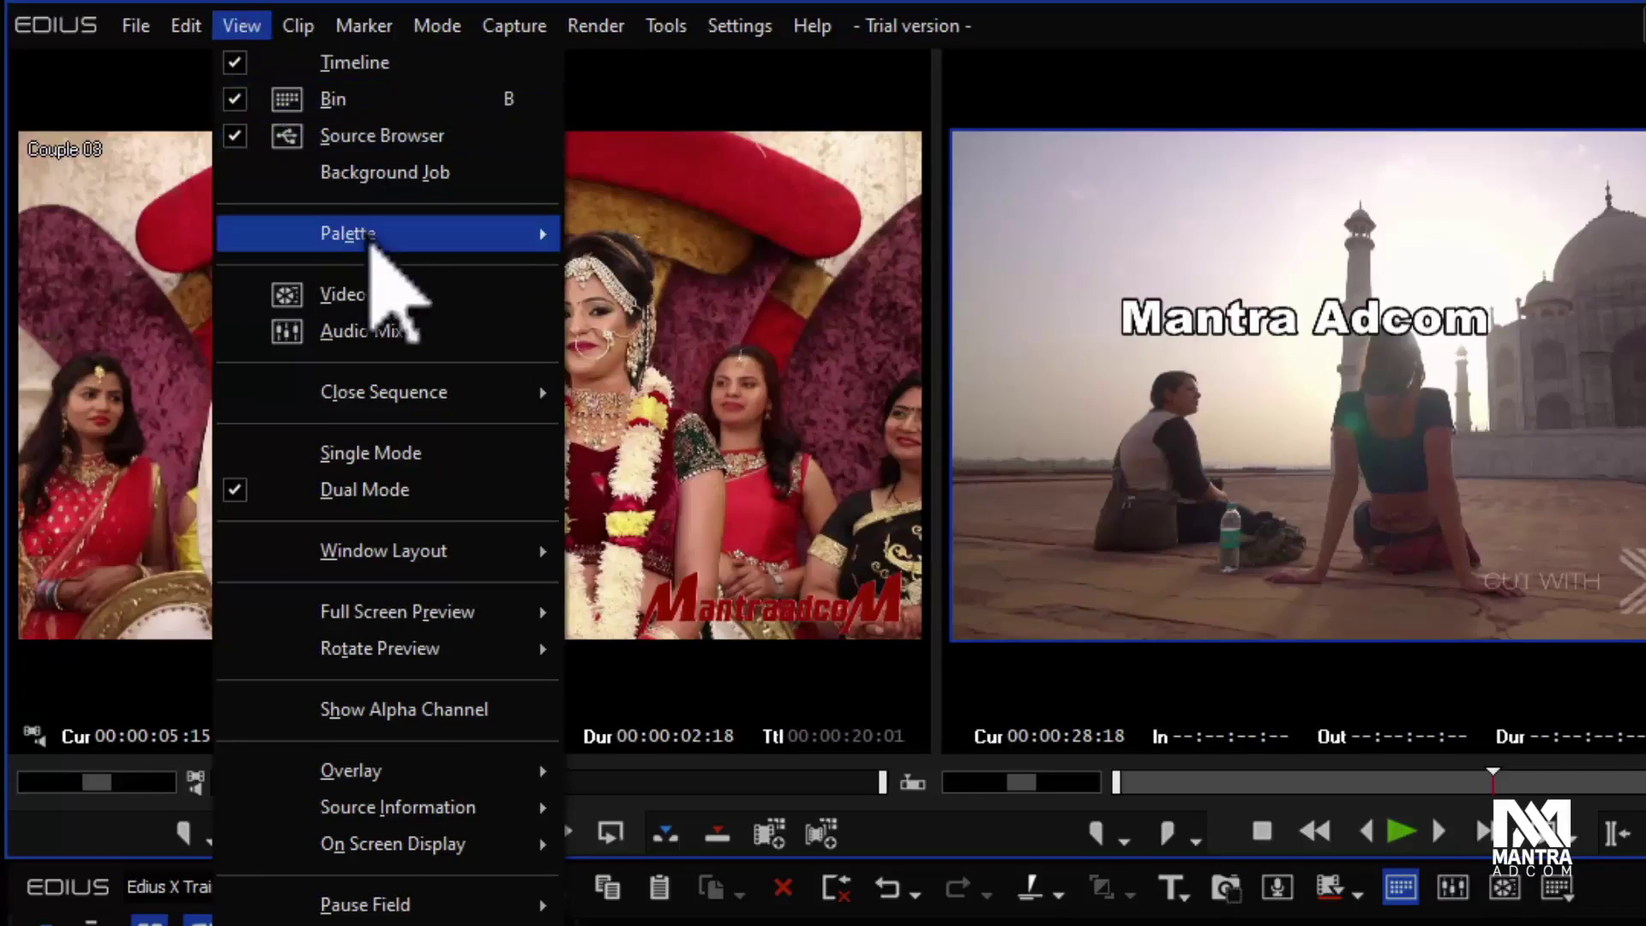
mouse_move(371, 244)
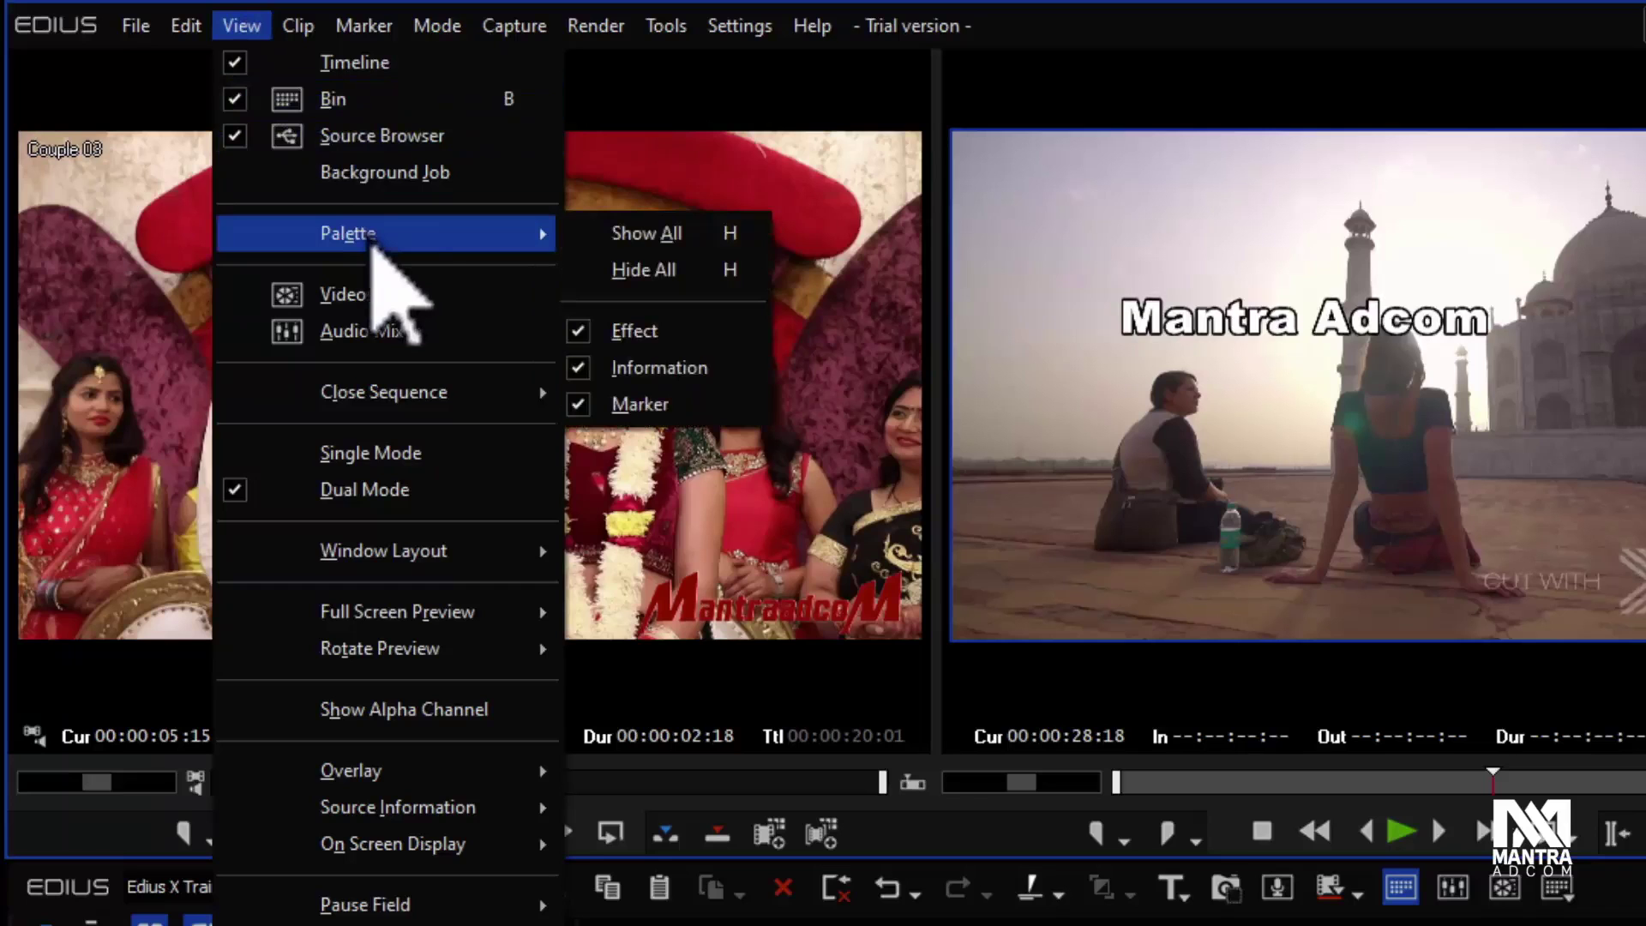
left_click(1565, 891)
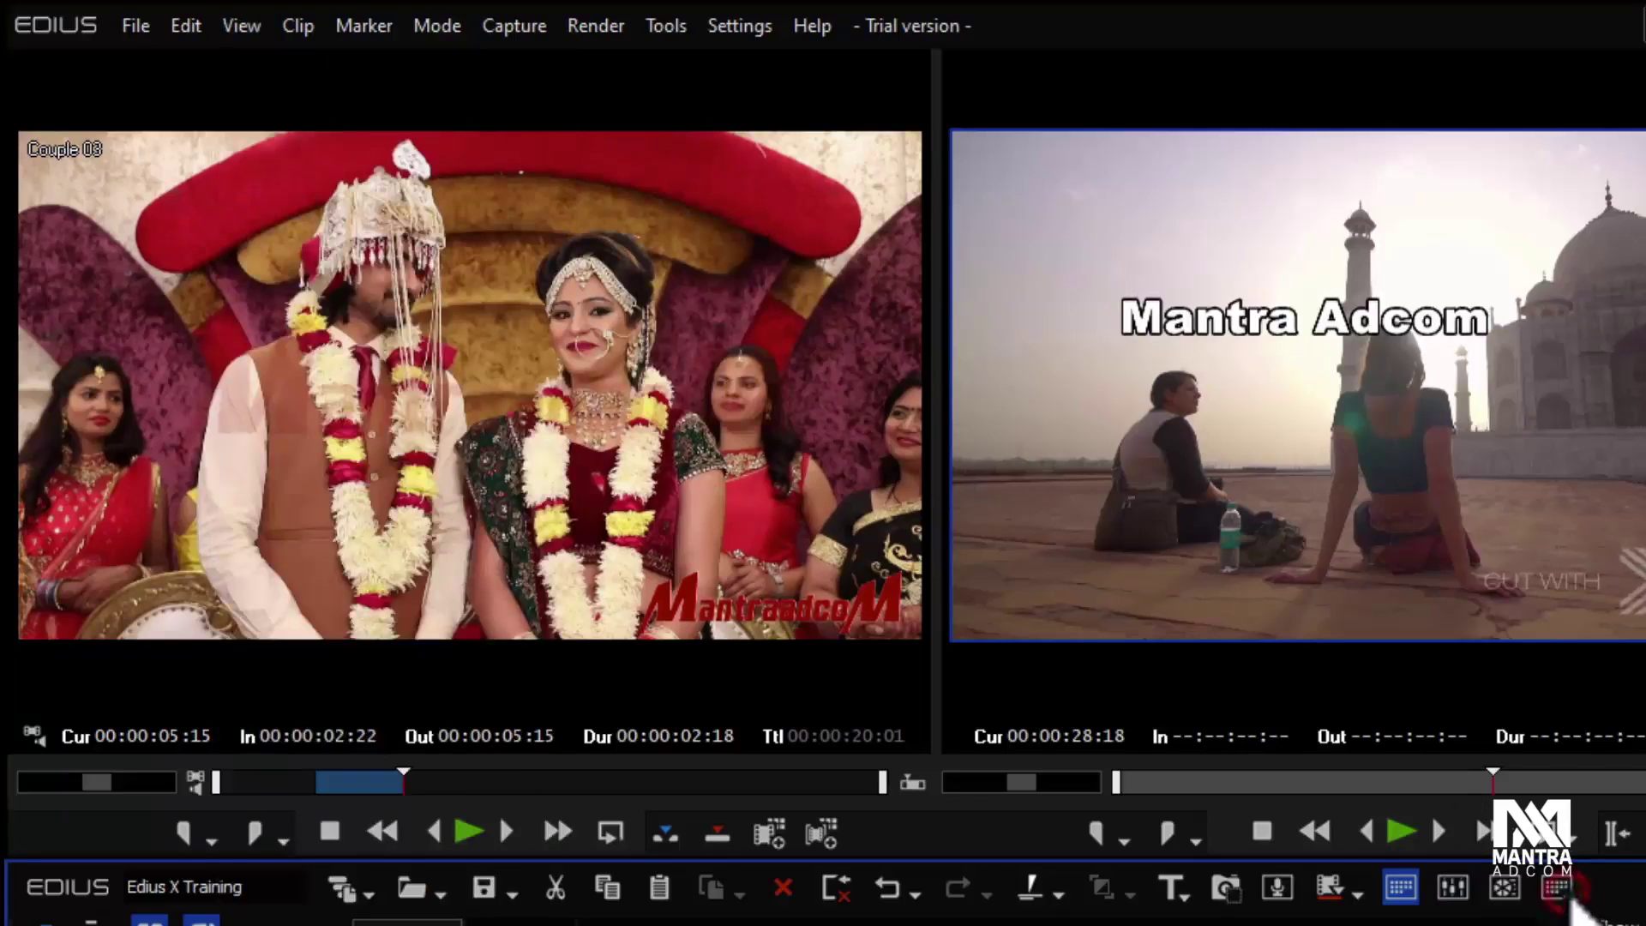
Step: Switch the preview monitors to Single Mode and return them to Dual Mode
left_click(246, 26)
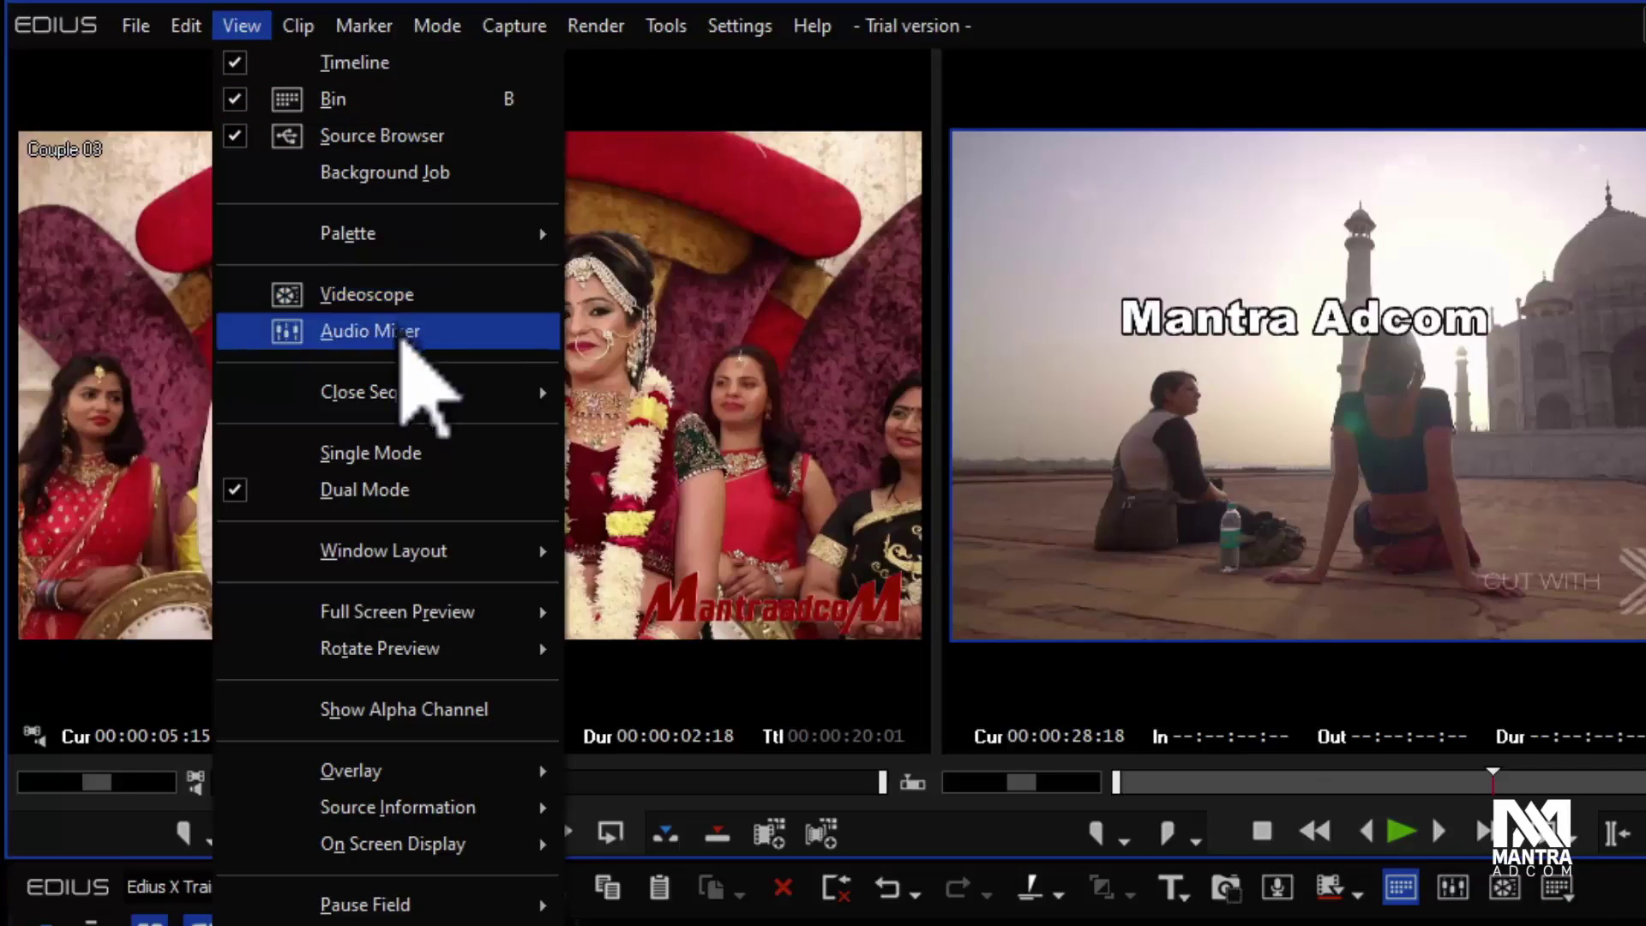
mouse_move(446, 401)
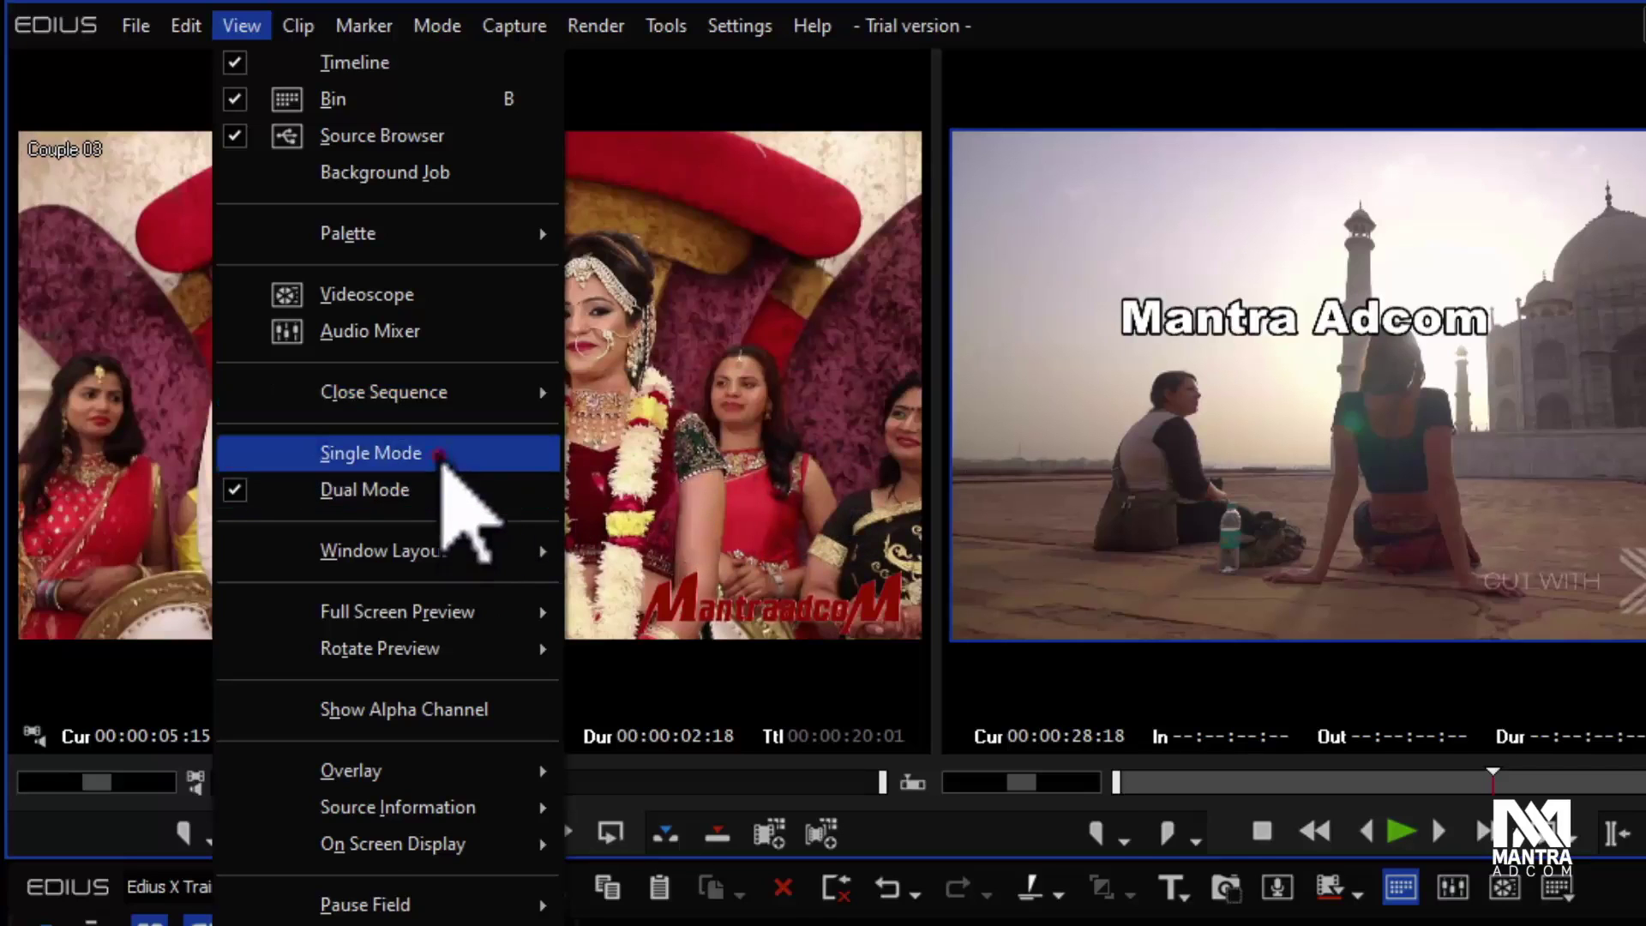
left_click(441, 456)
left_click(298, 28)
left_click(242, 30)
left_click(244, 30)
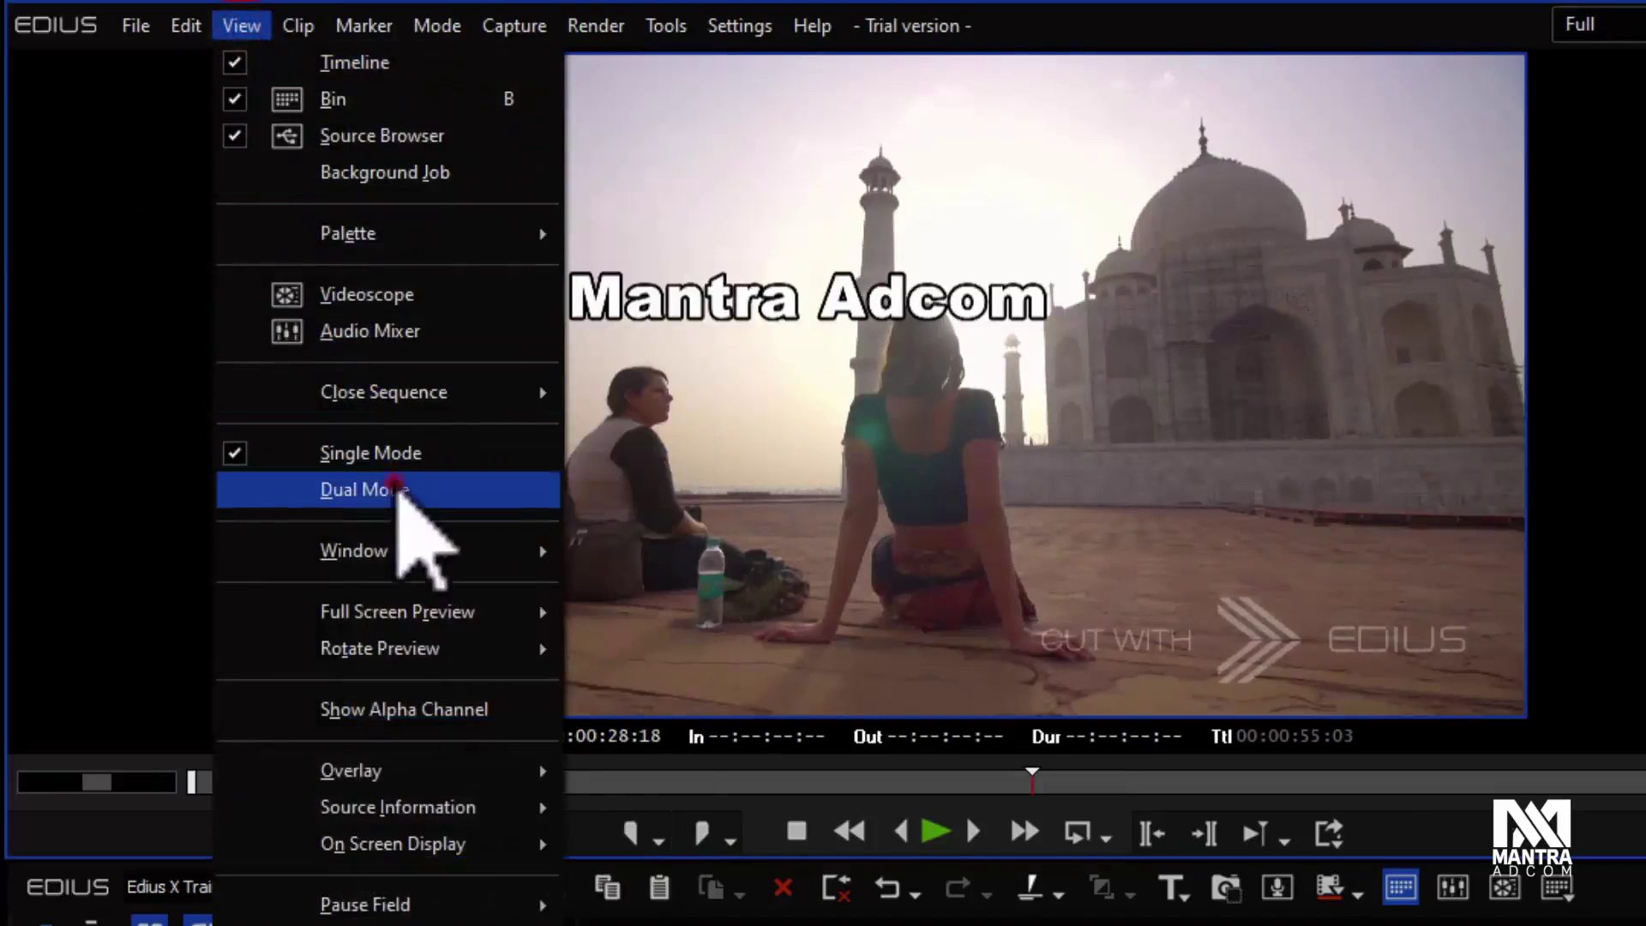
left_click(399, 492)
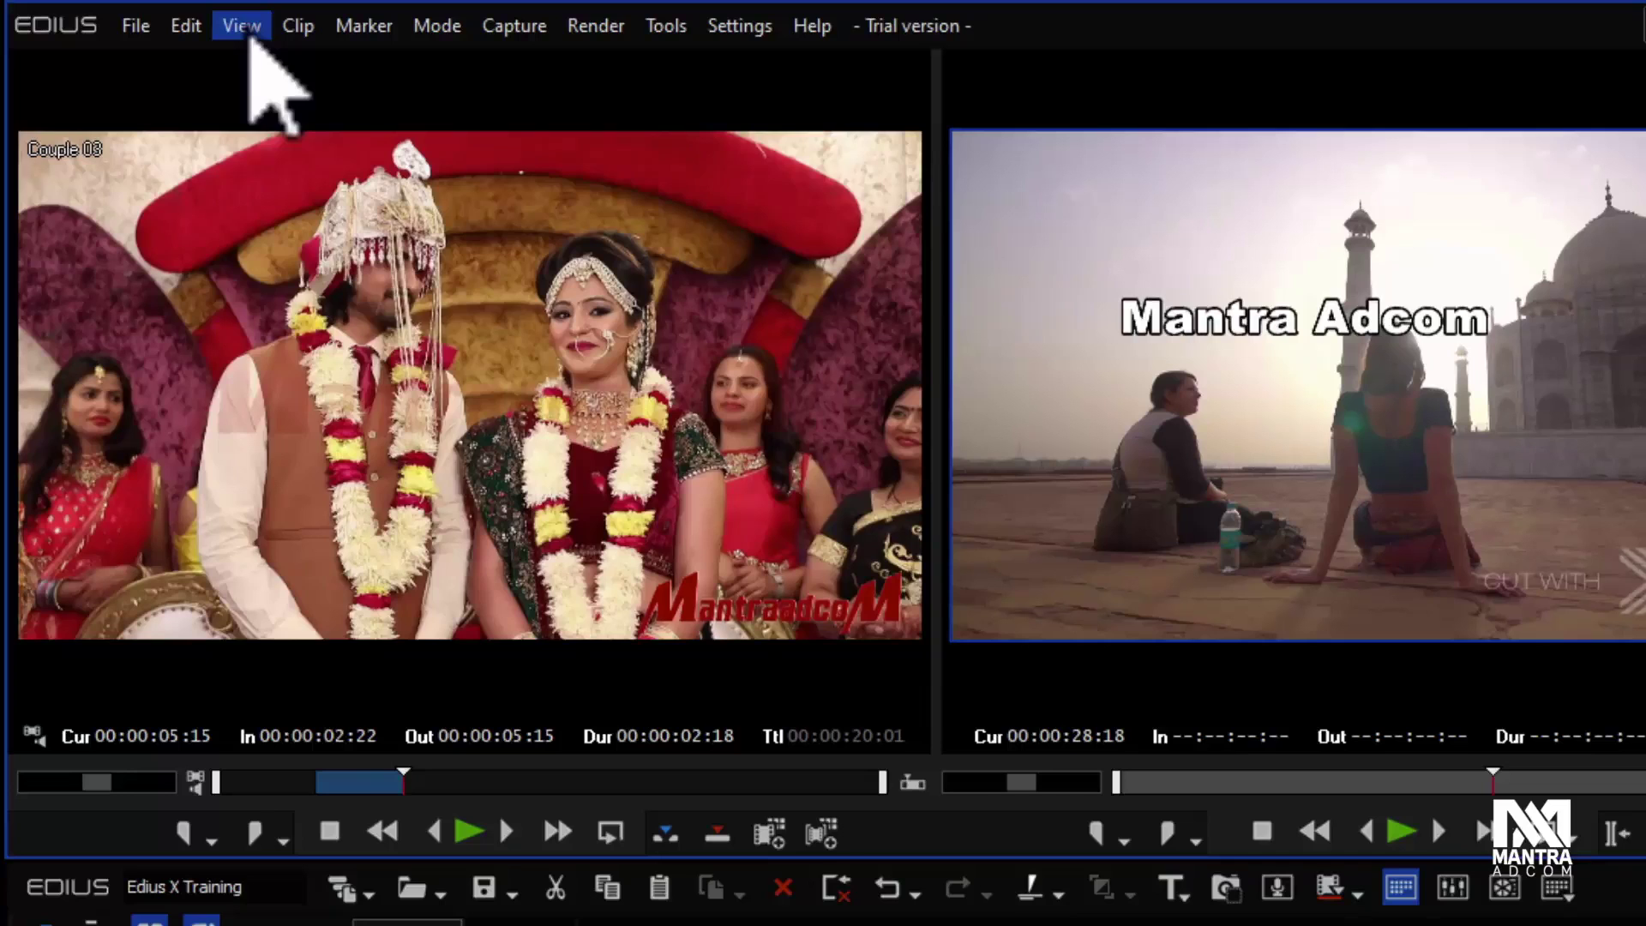
Step: Reset the window layout to Normal
left_click(247, 33)
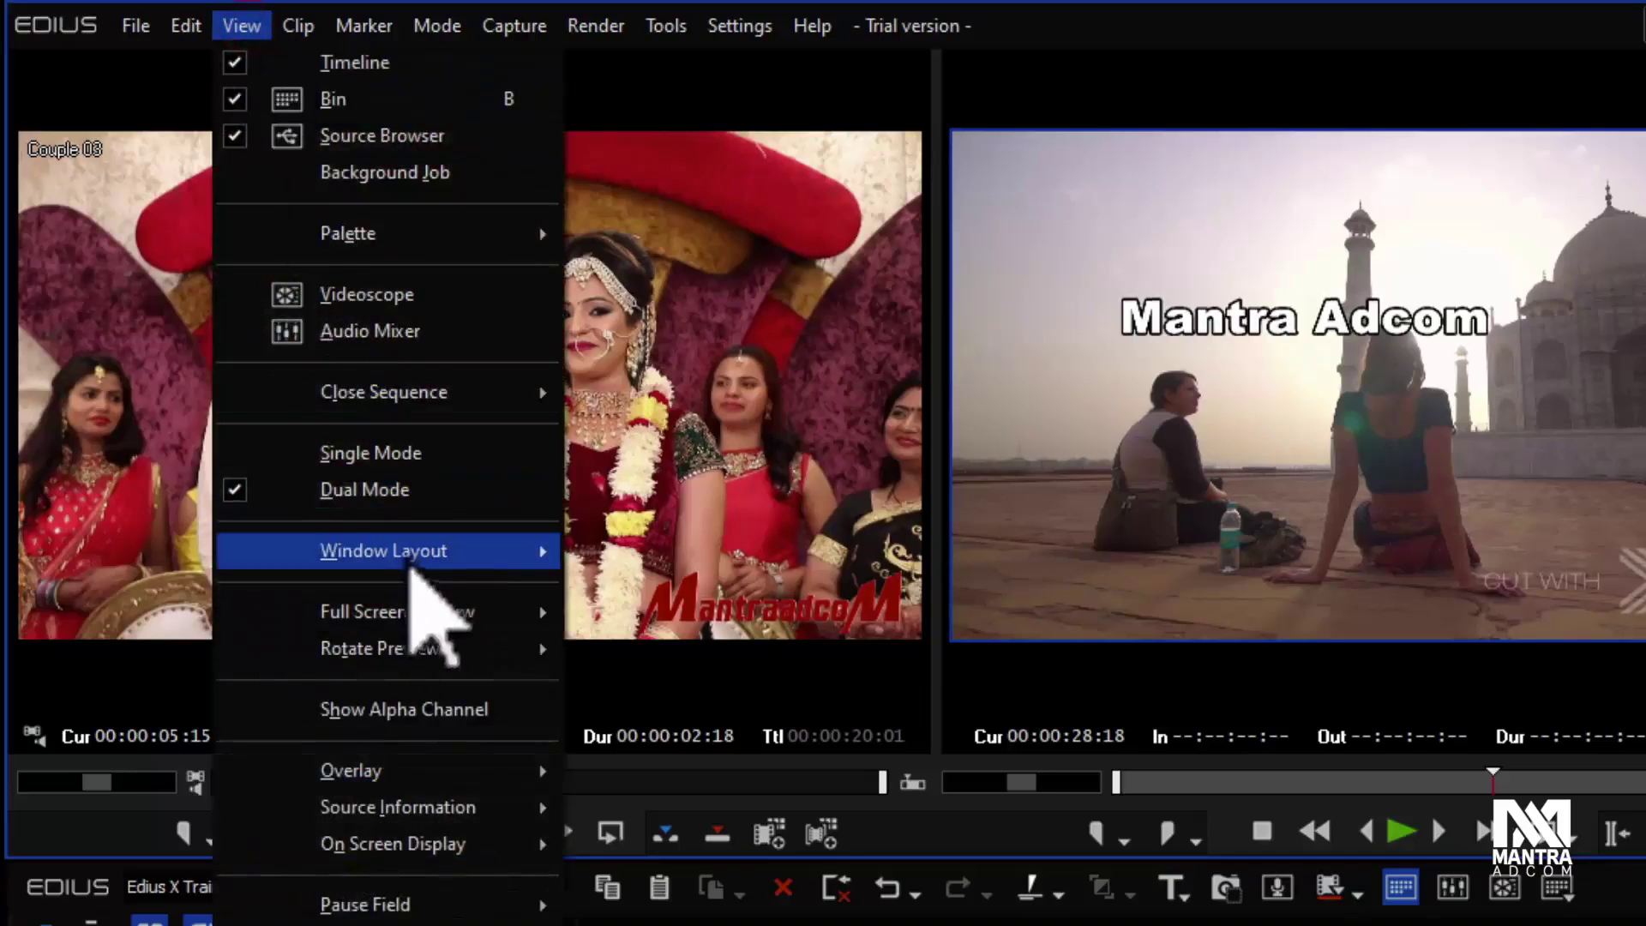
mouse_move(446, 566)
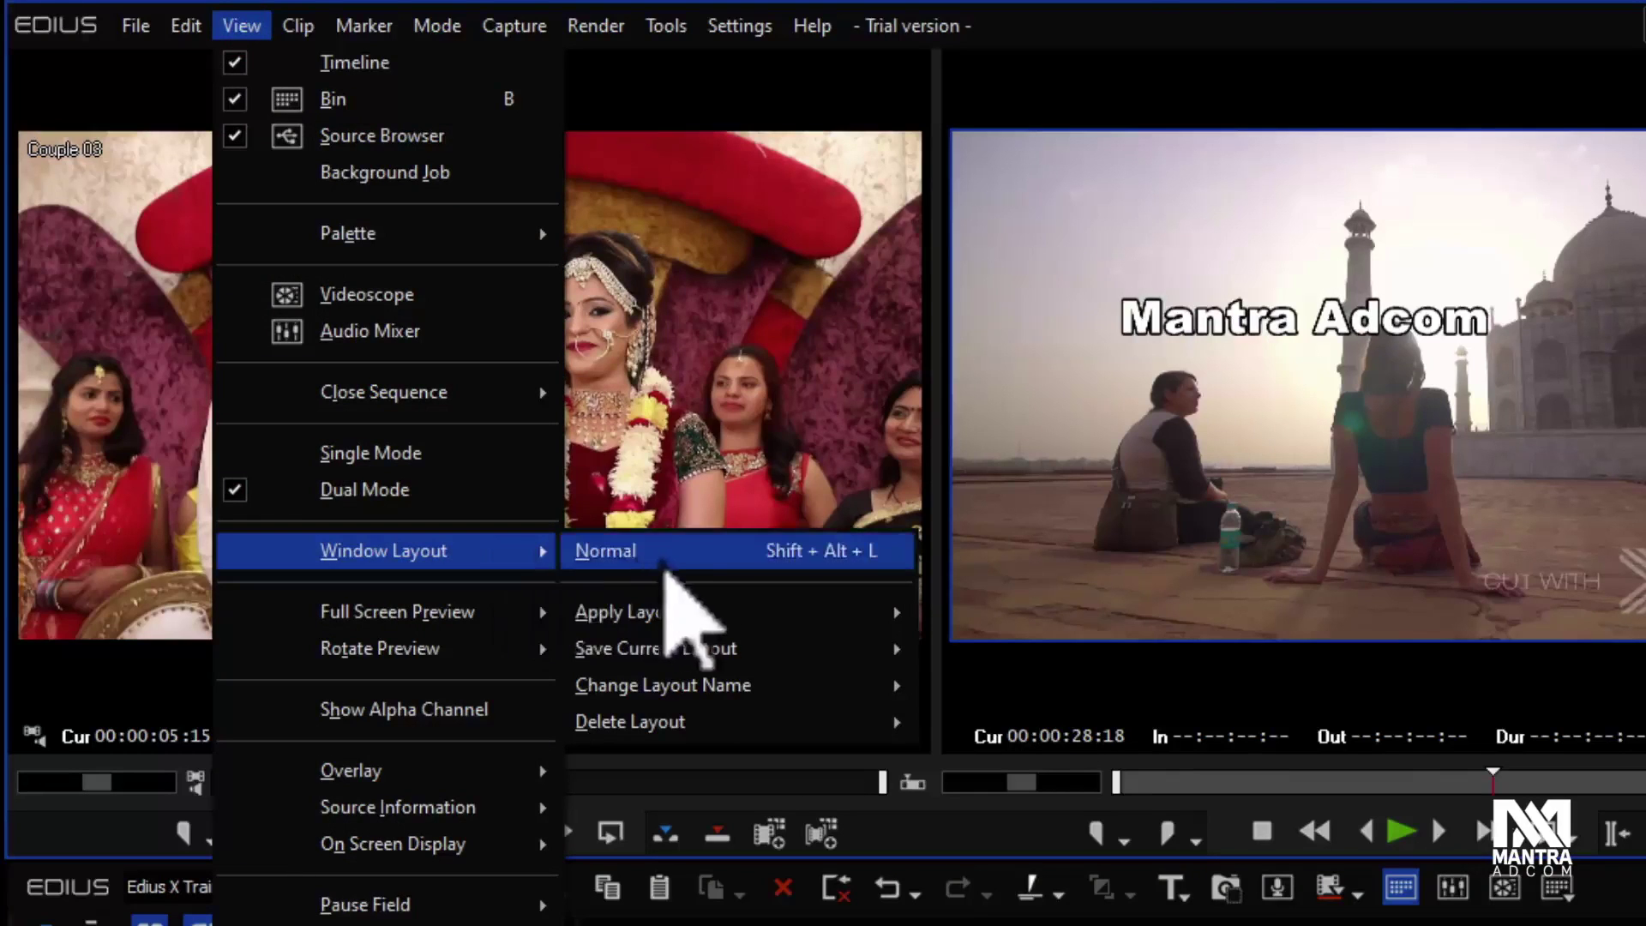
left_click(610, 551)
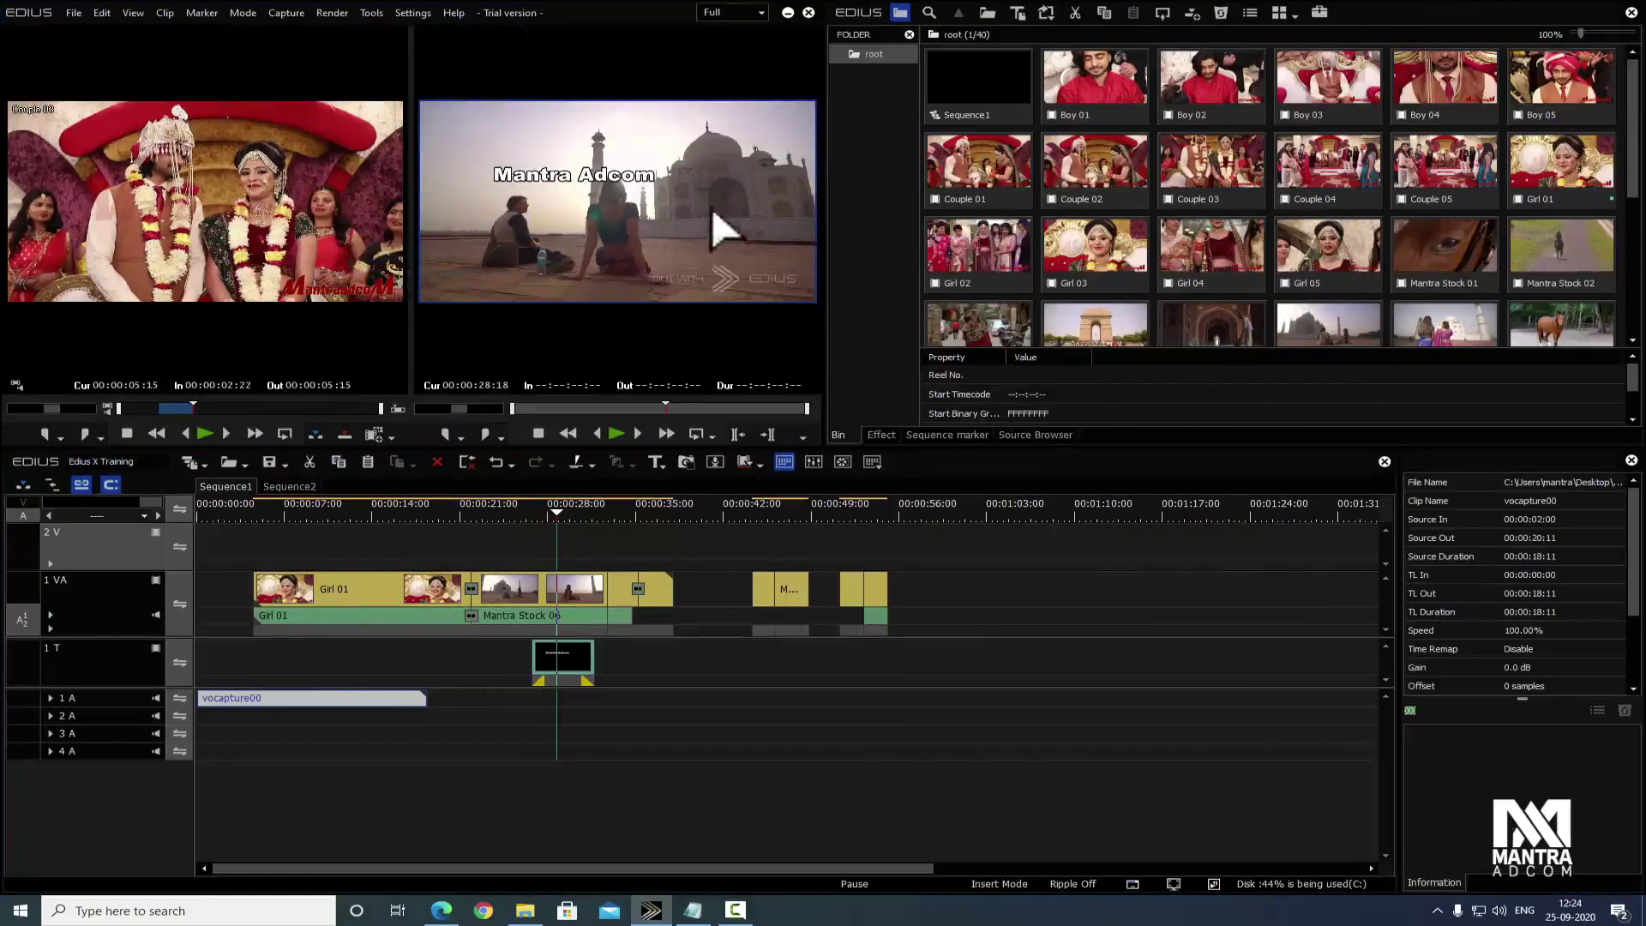
Step: Apply the saved window layout named Mantra
left_click(134, 13)
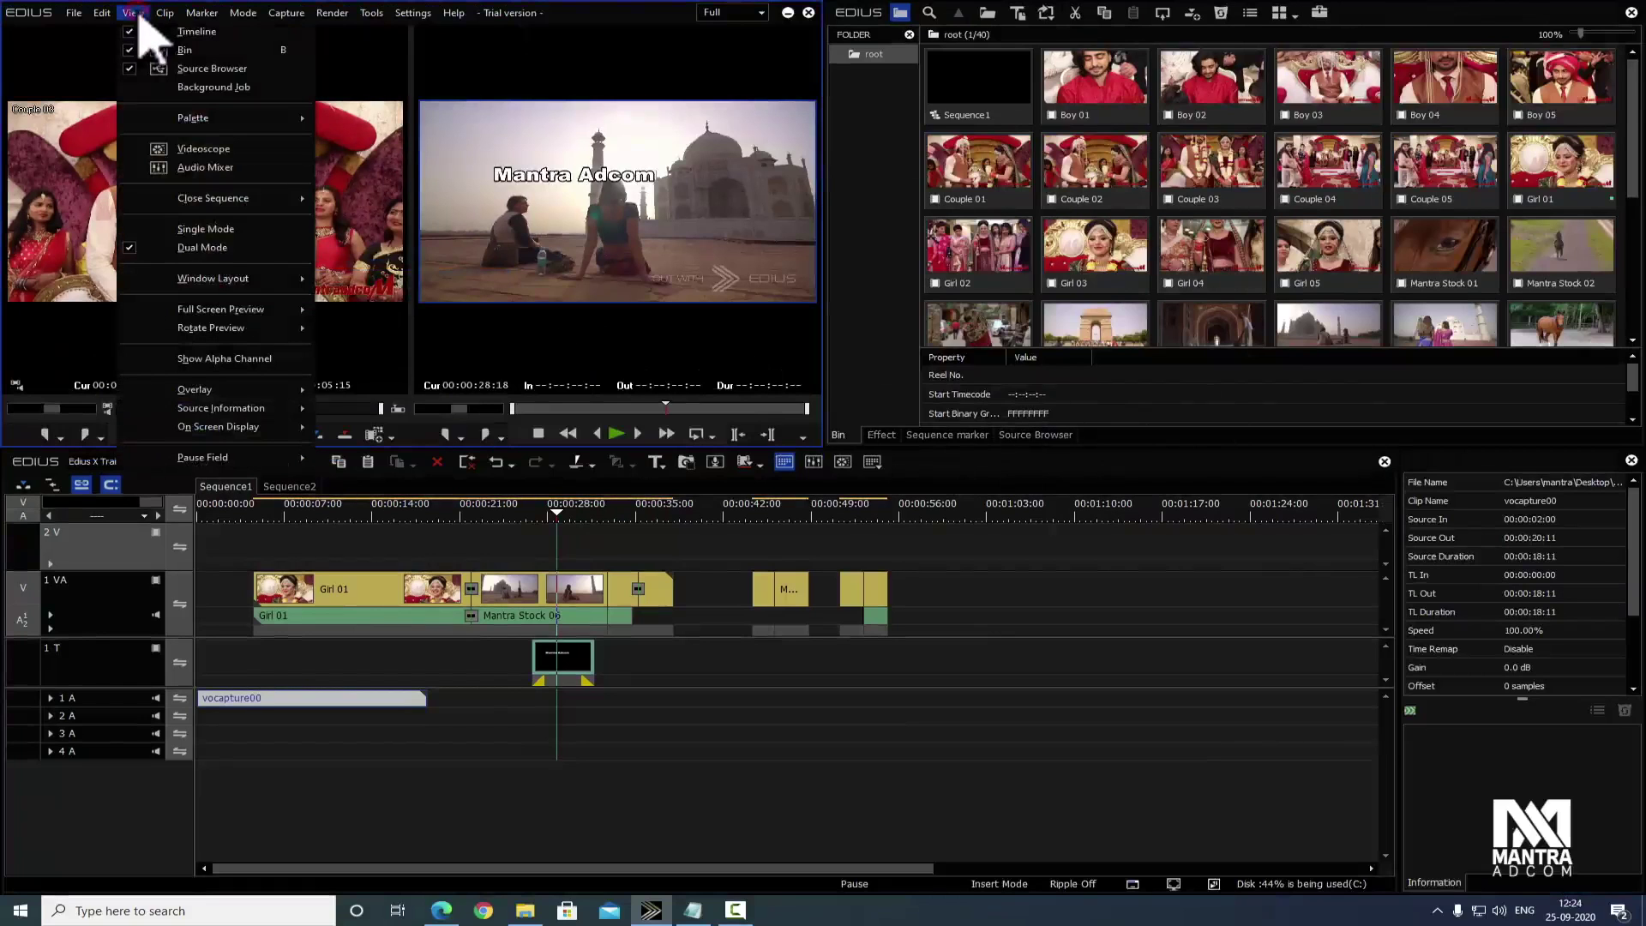
left_click(245, 279)
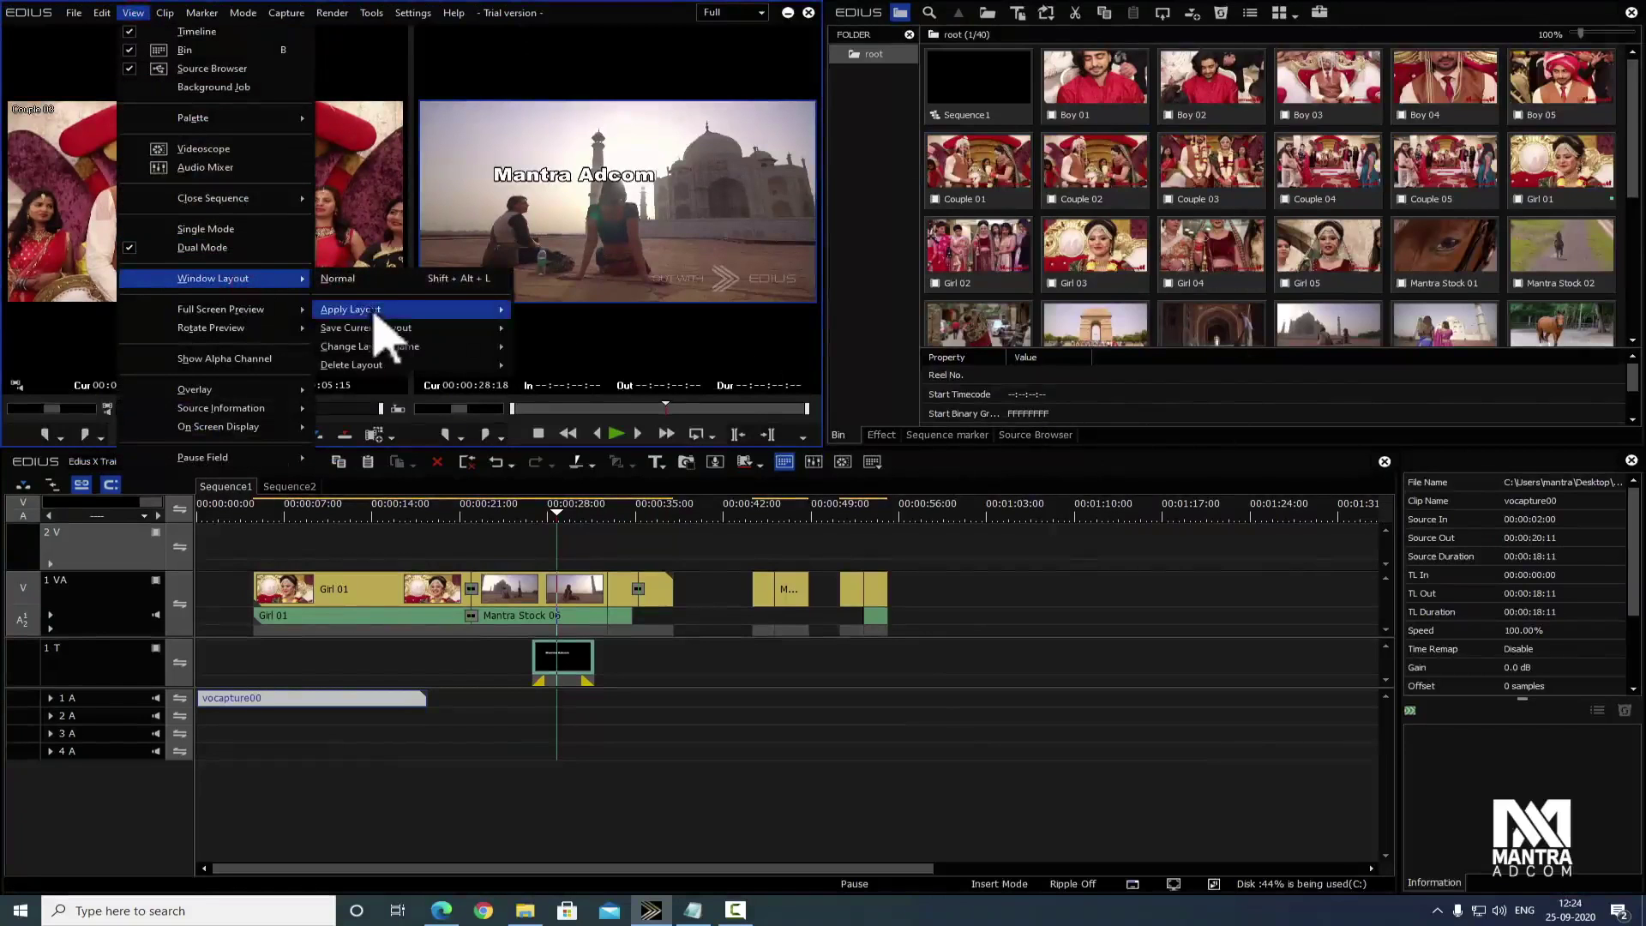
mouse_move(433, 317)
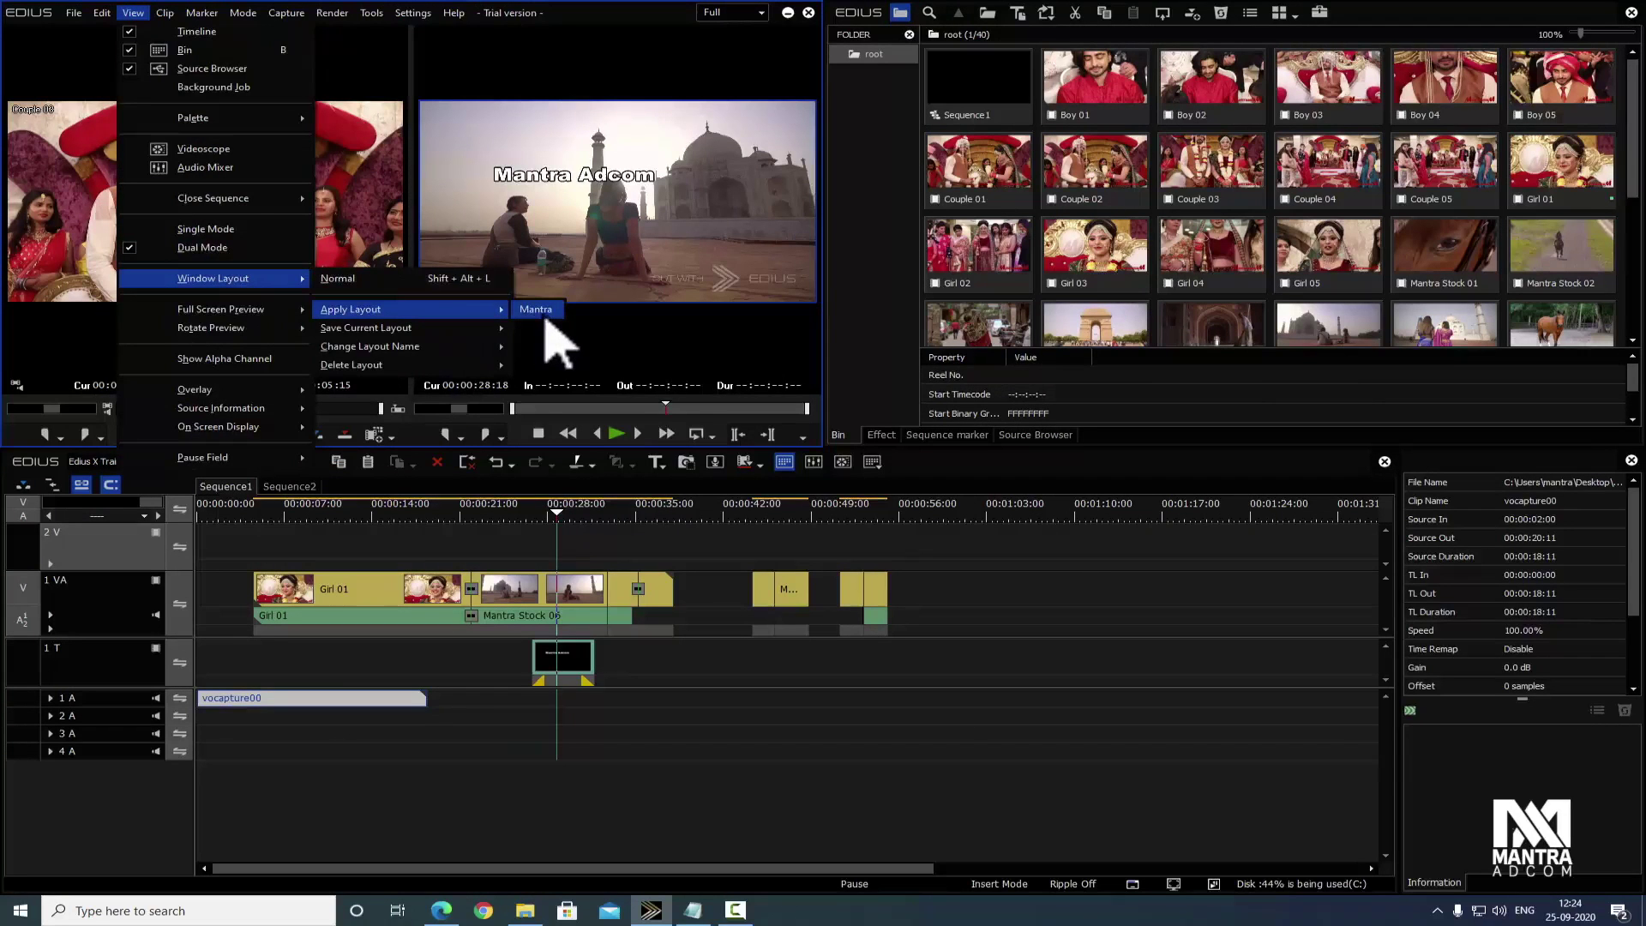
left_click(541, 312)
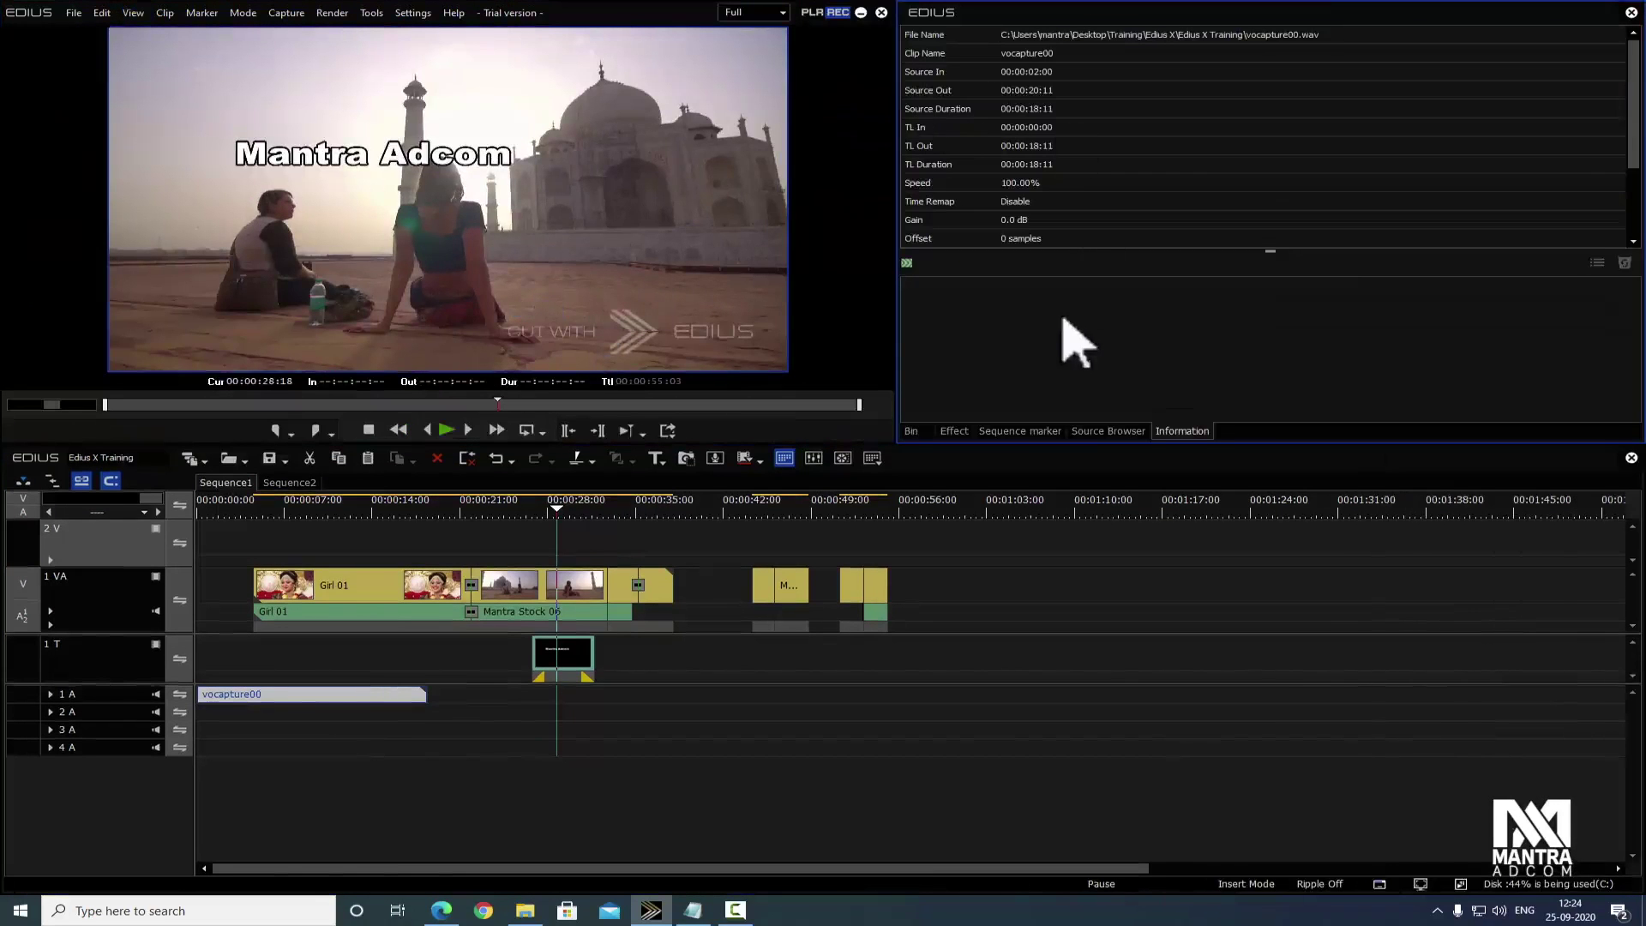
Step: Show the Bin window, view the preview full screen on all monitors, and exit the full-screen preview
left_click(912, 431)
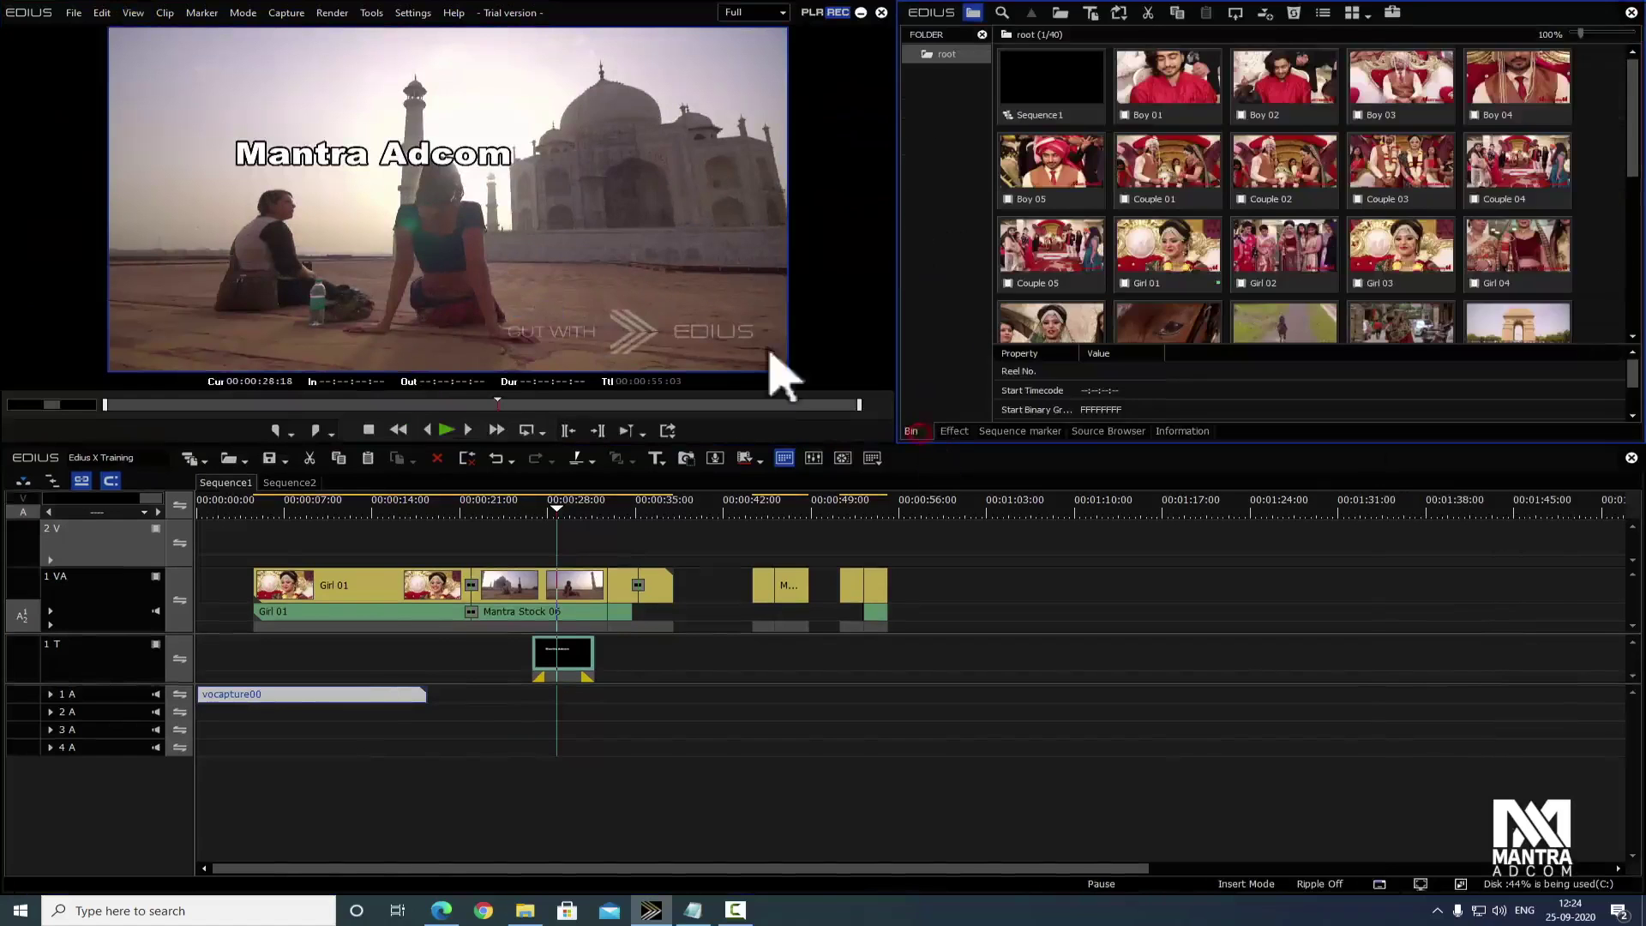
left_click(134, 14)
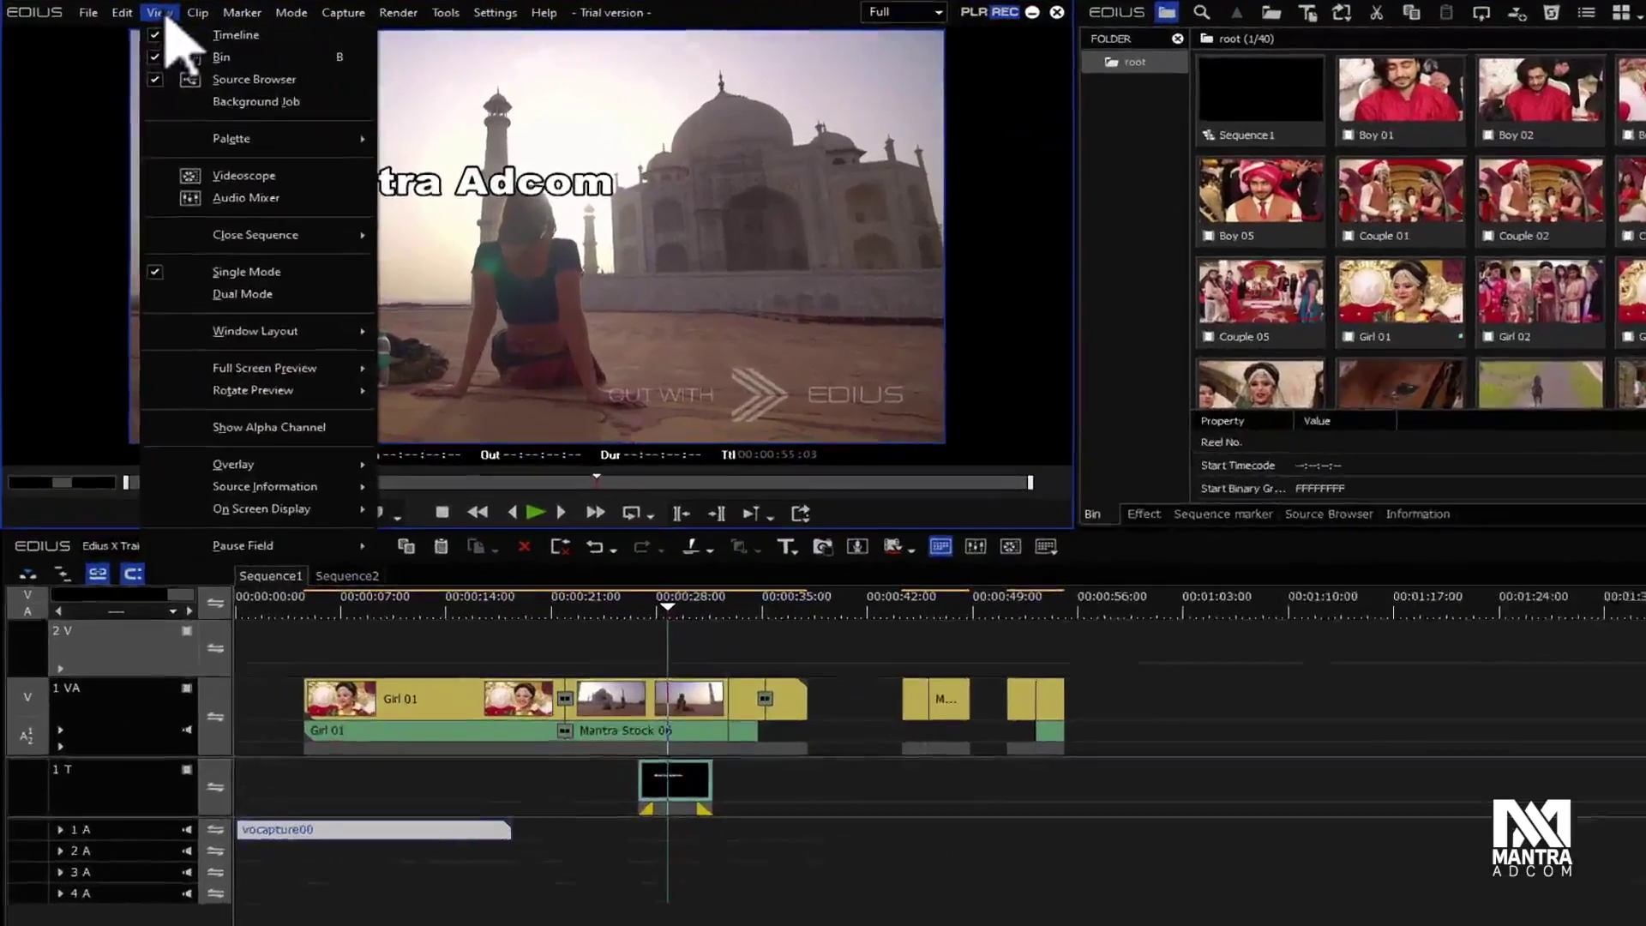
mouse_move(266, 283)
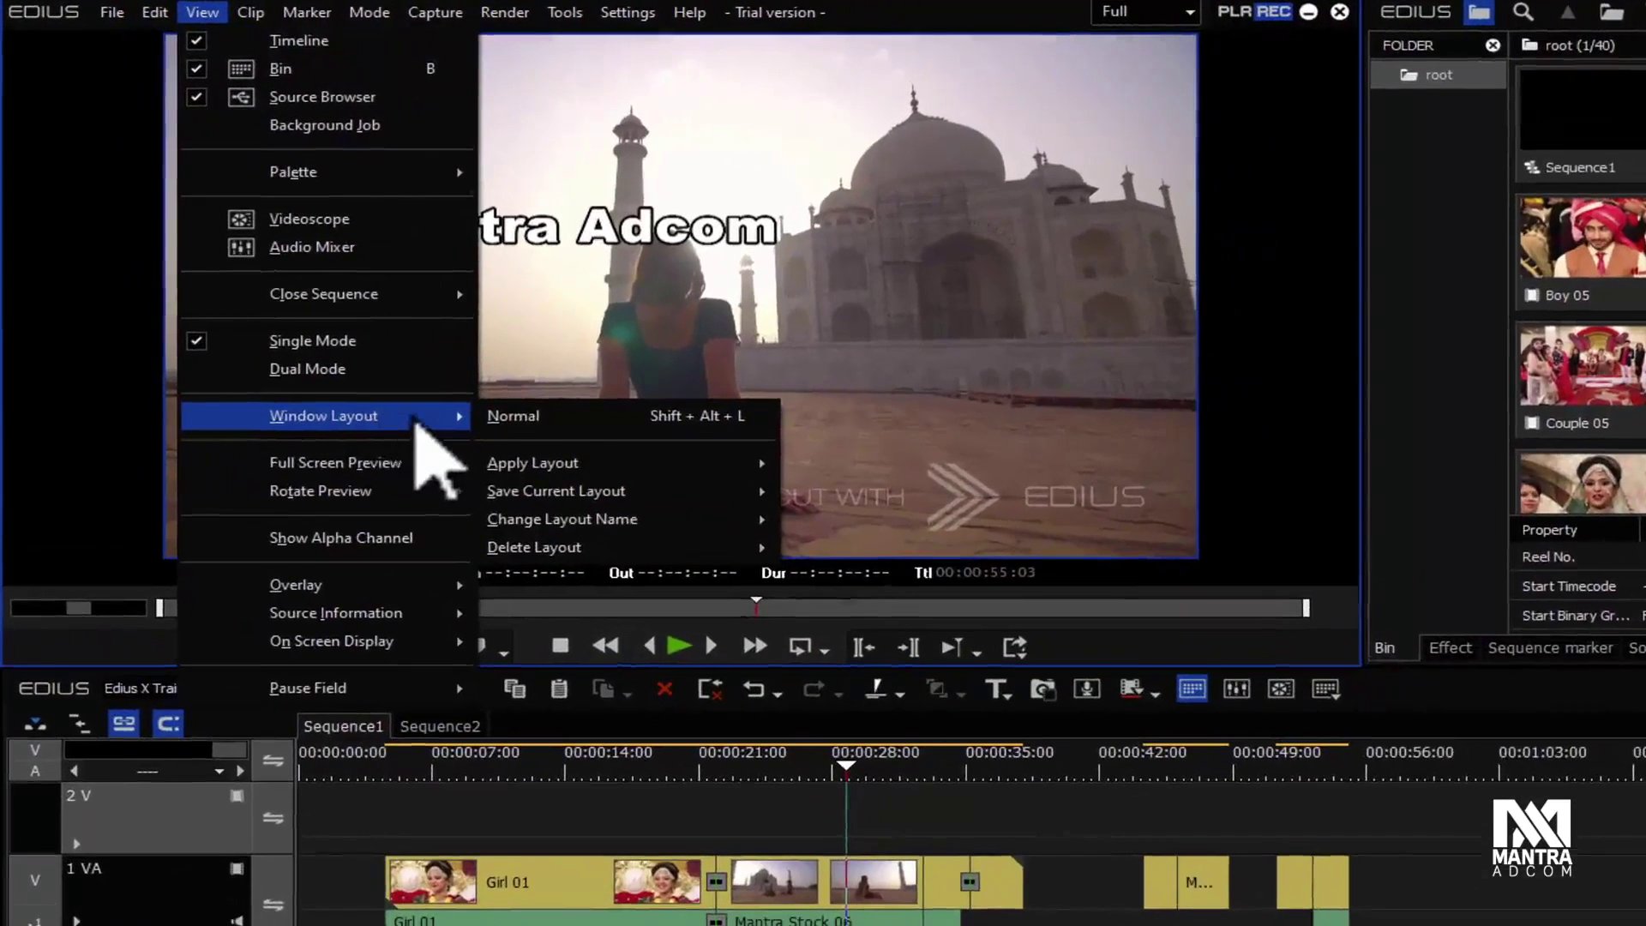
mouse_move(396, 467)
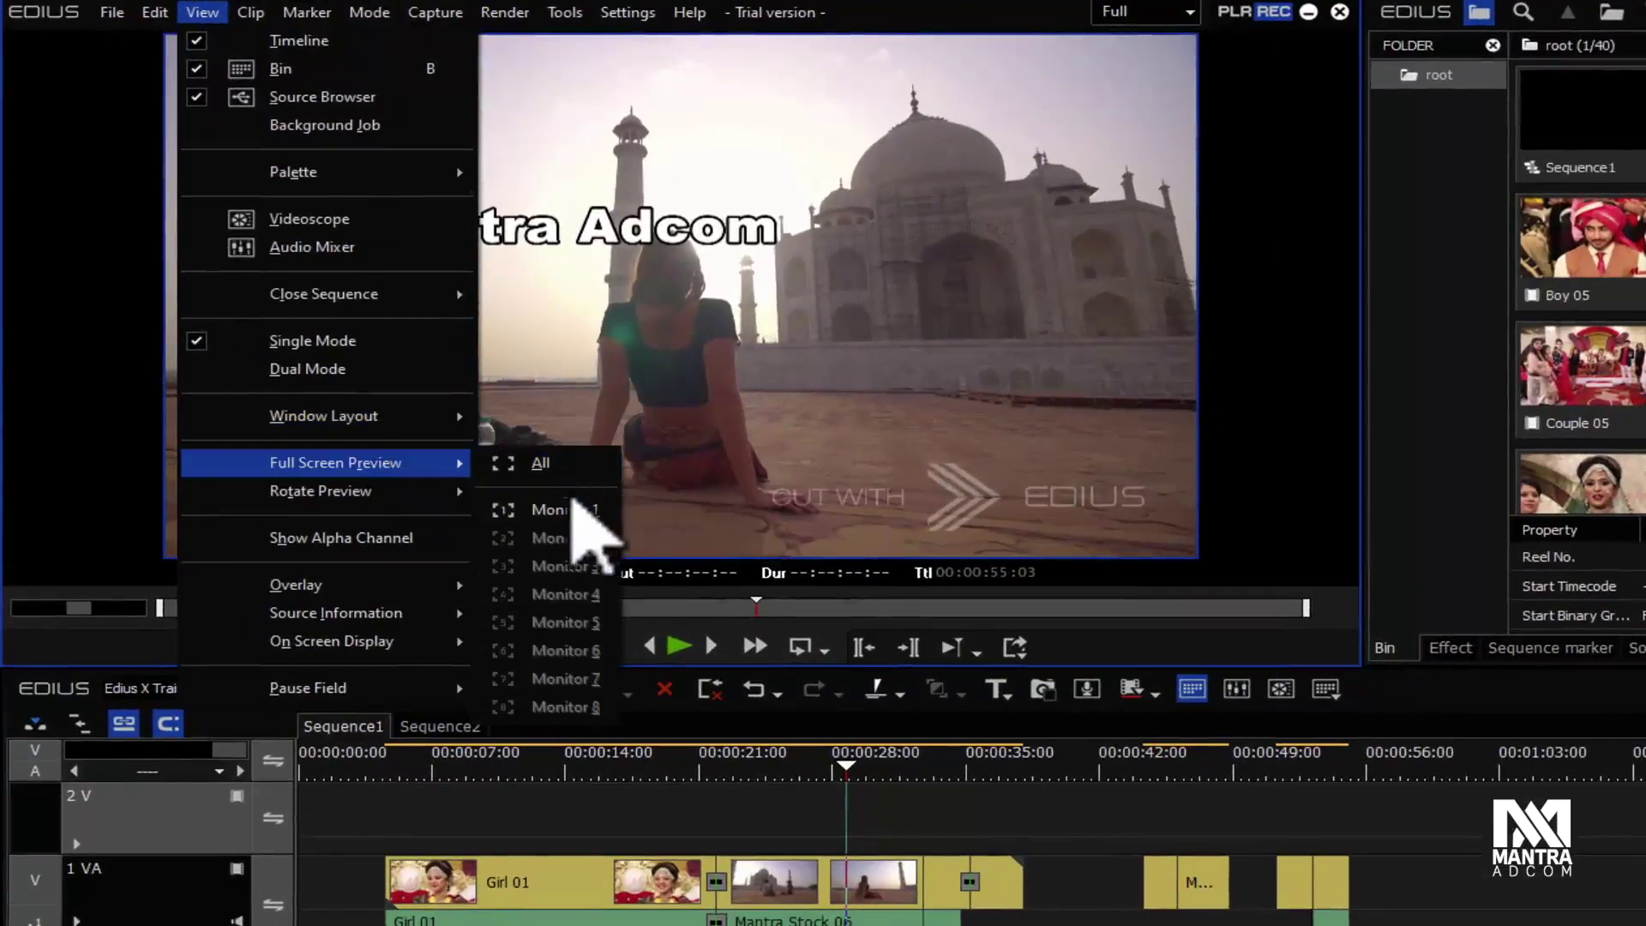
left_click(548, 463)
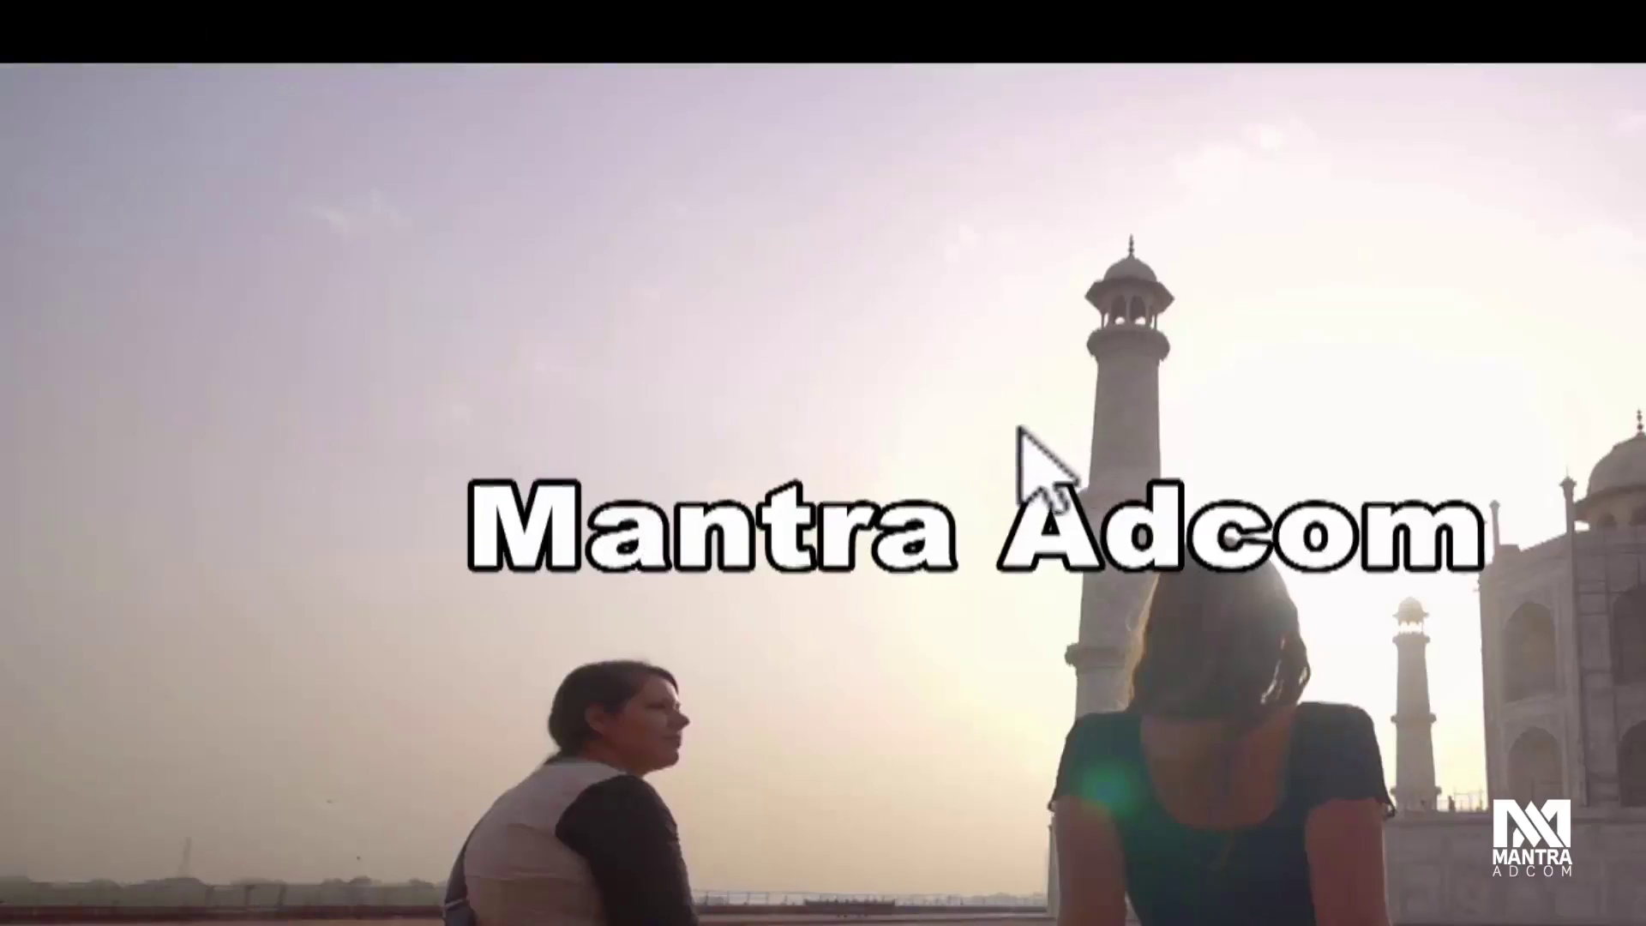
left_click(1014, 553)
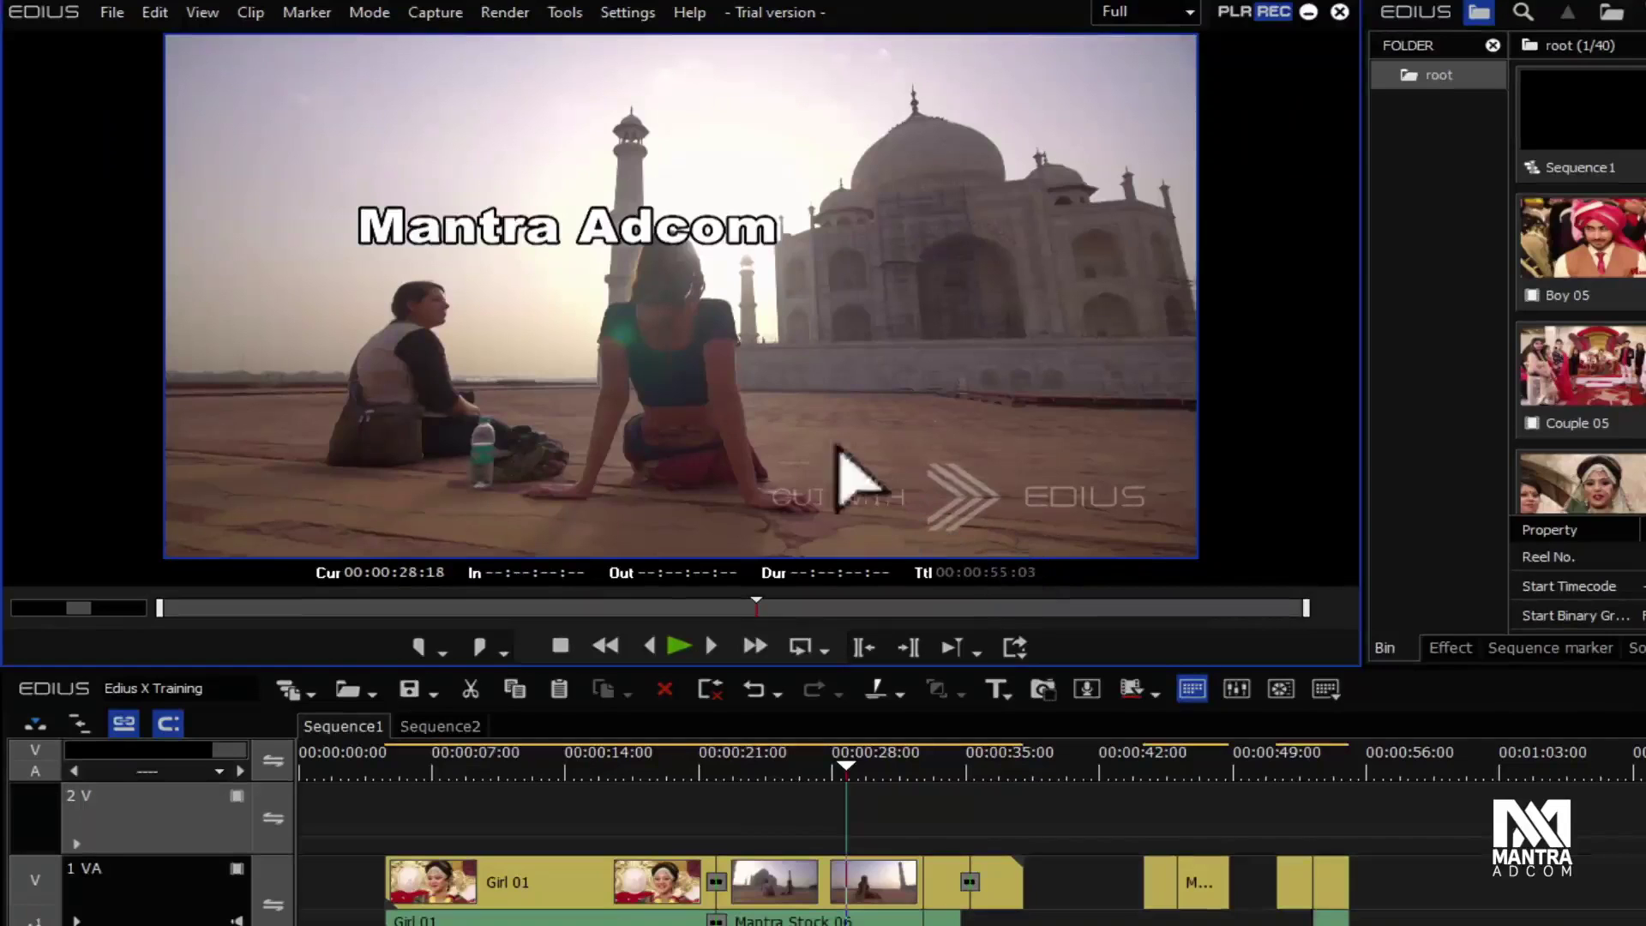
Step: Rotate the preview right 90 degrees, scrub back to the Girl 01 clip, and reset the rotation to 0
left_click(204, 13)
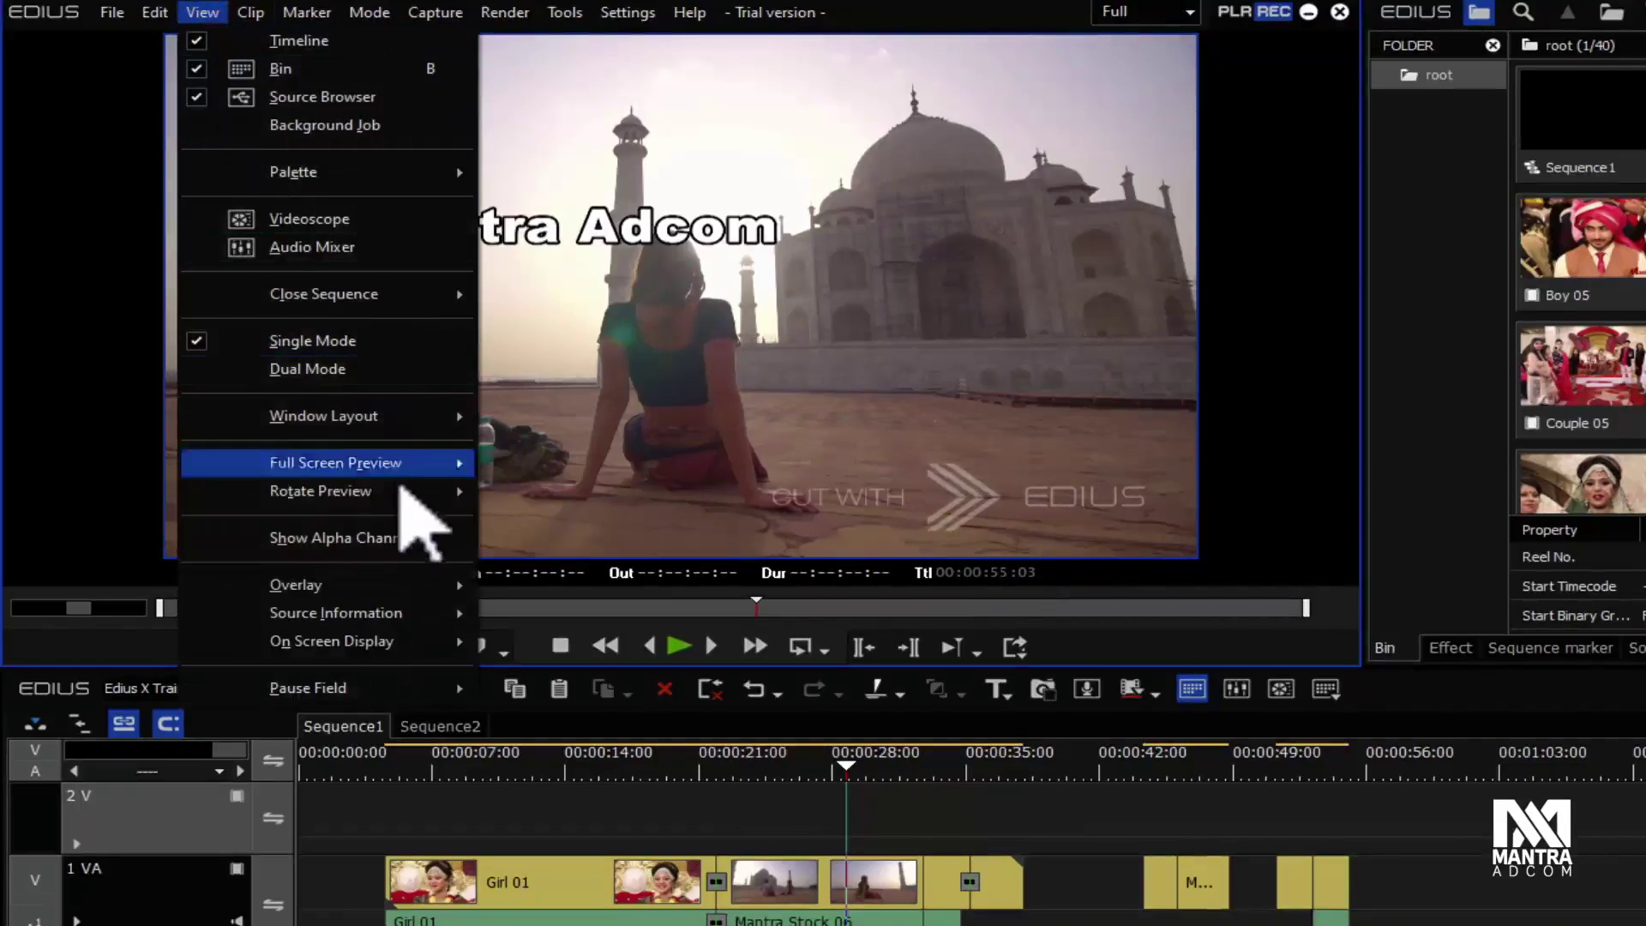
mouse_move(398, 500)
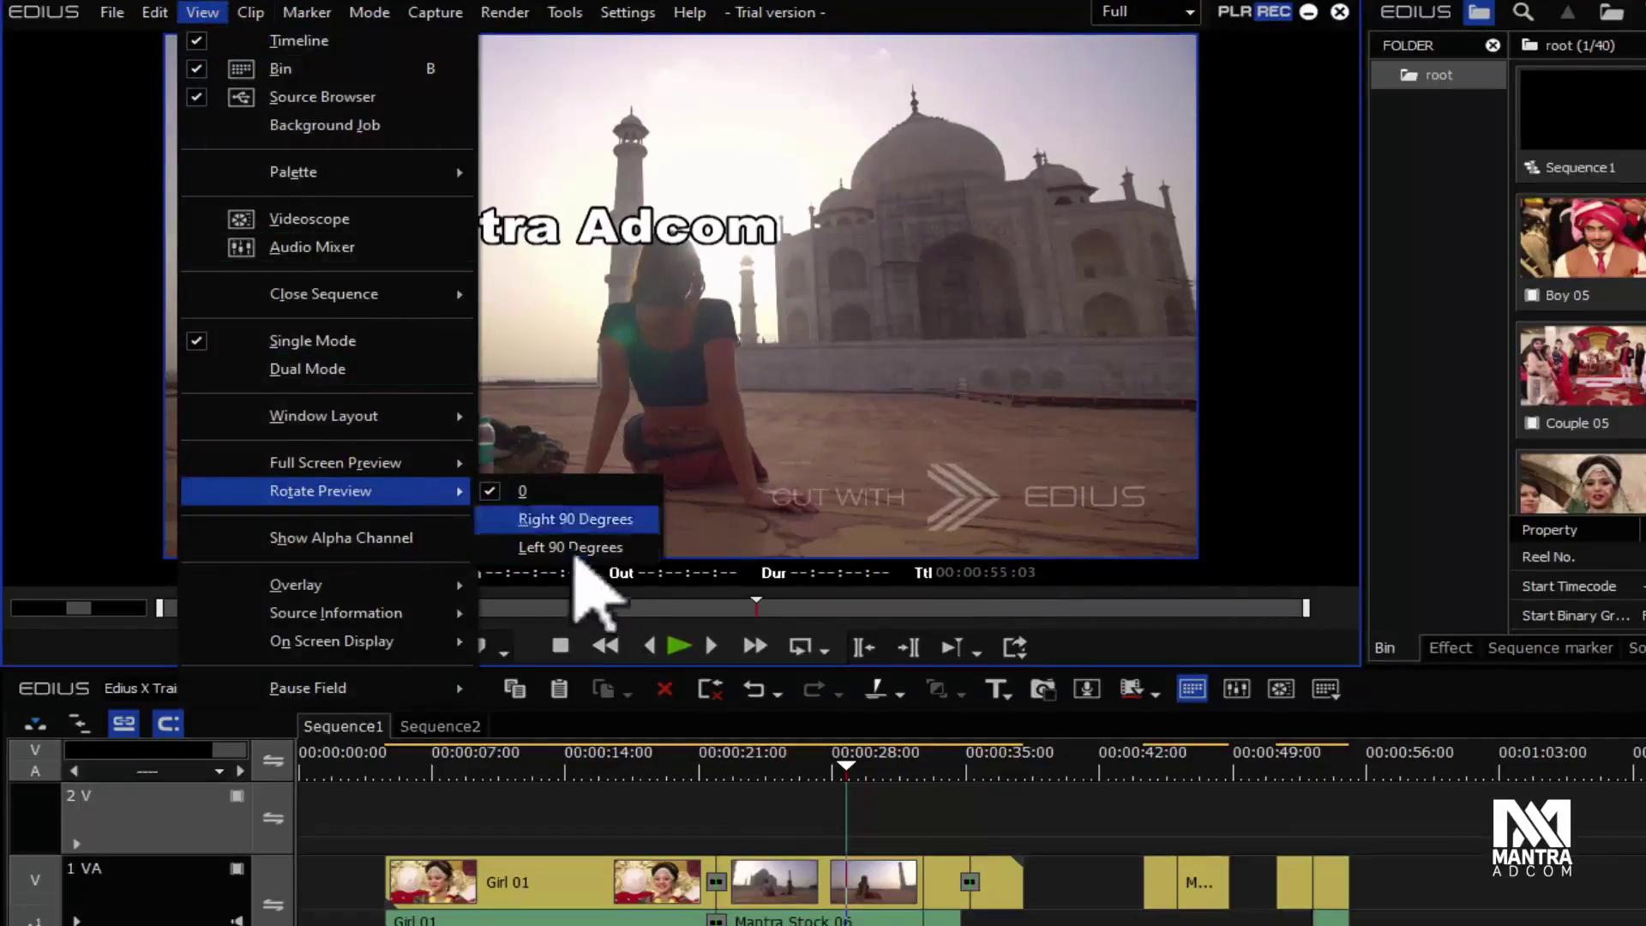
left_click(610, 521)
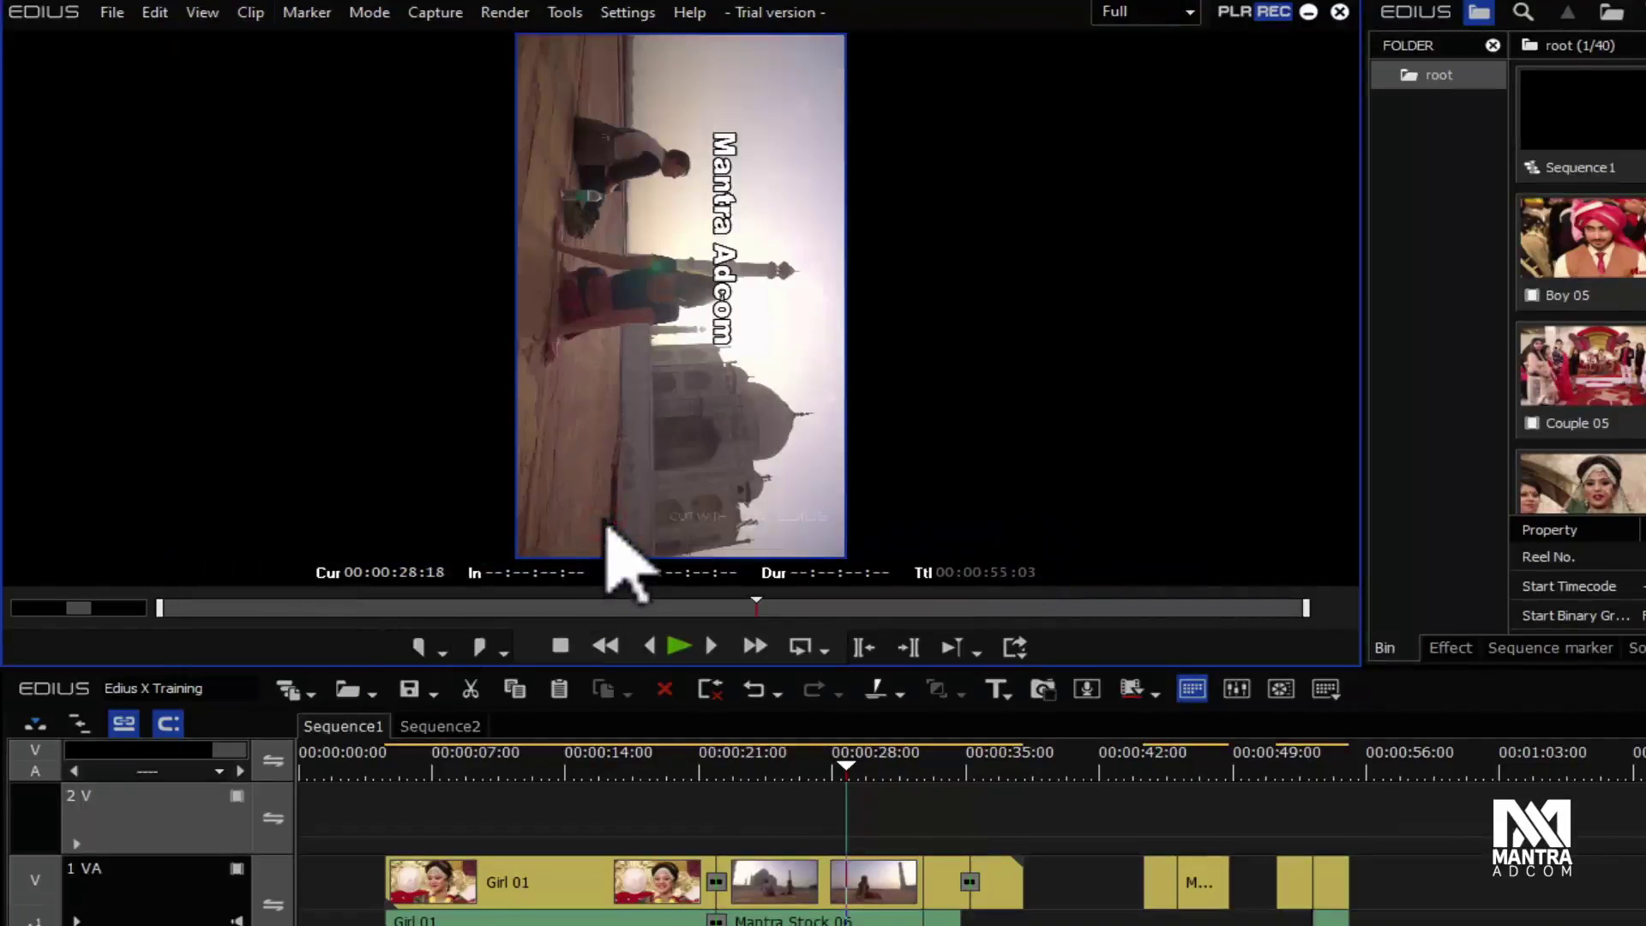
left_click(394, 607)
left_click_drag(403, 607, 576, 608)
left_click(209, 15)
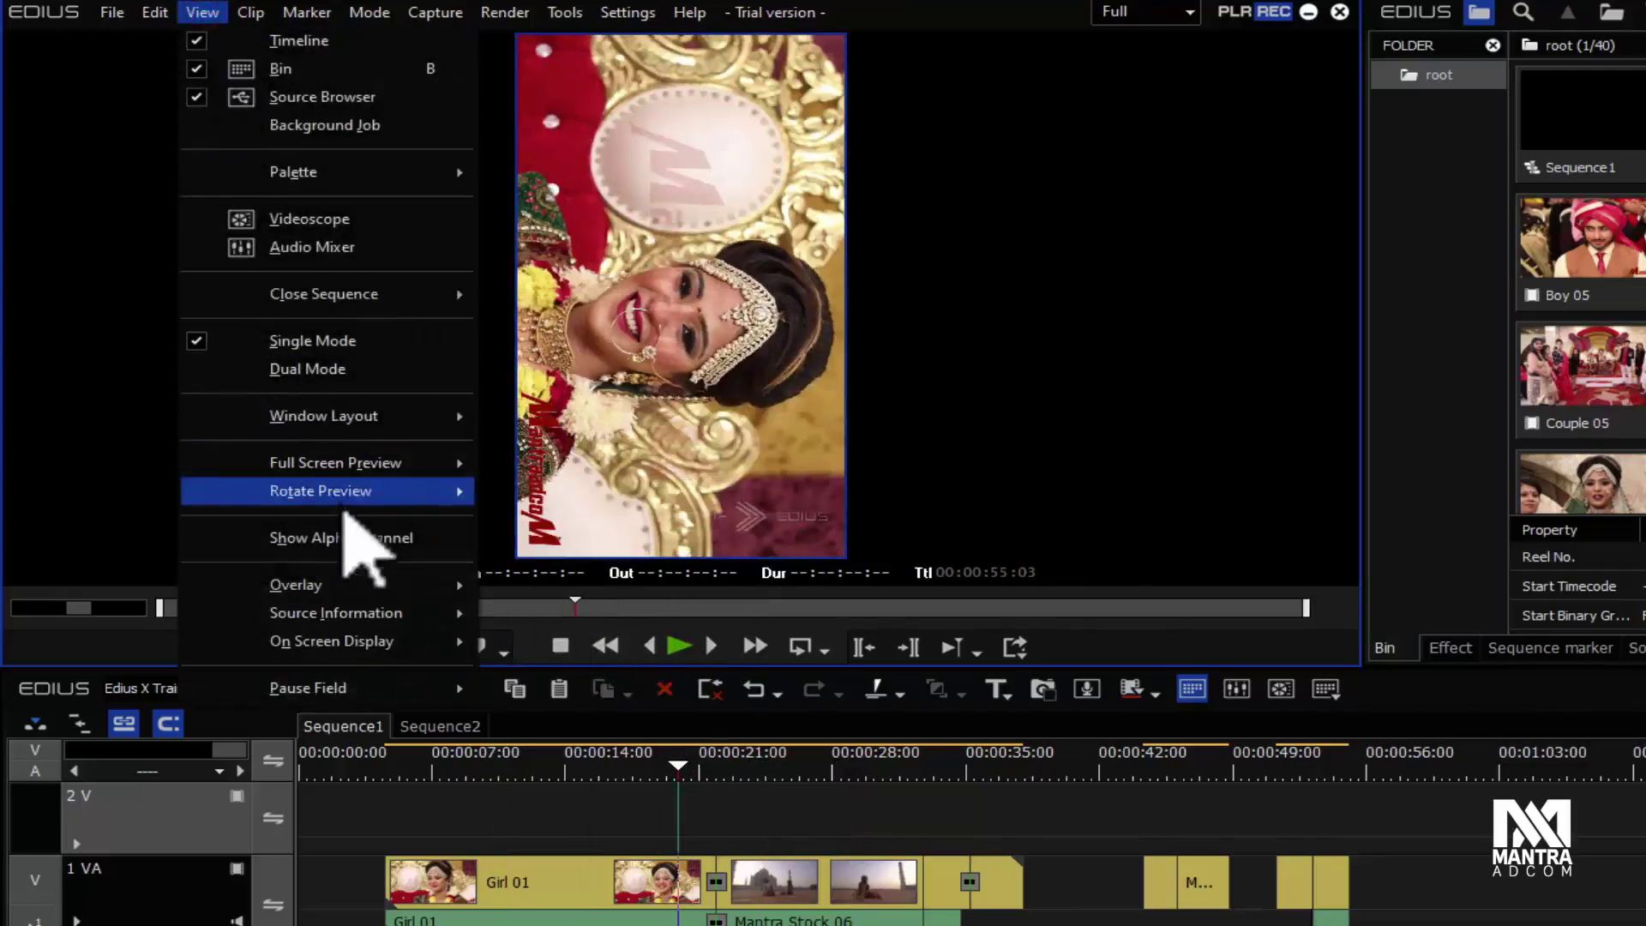
mouse_move(367, 495)
left_click(546, 497)
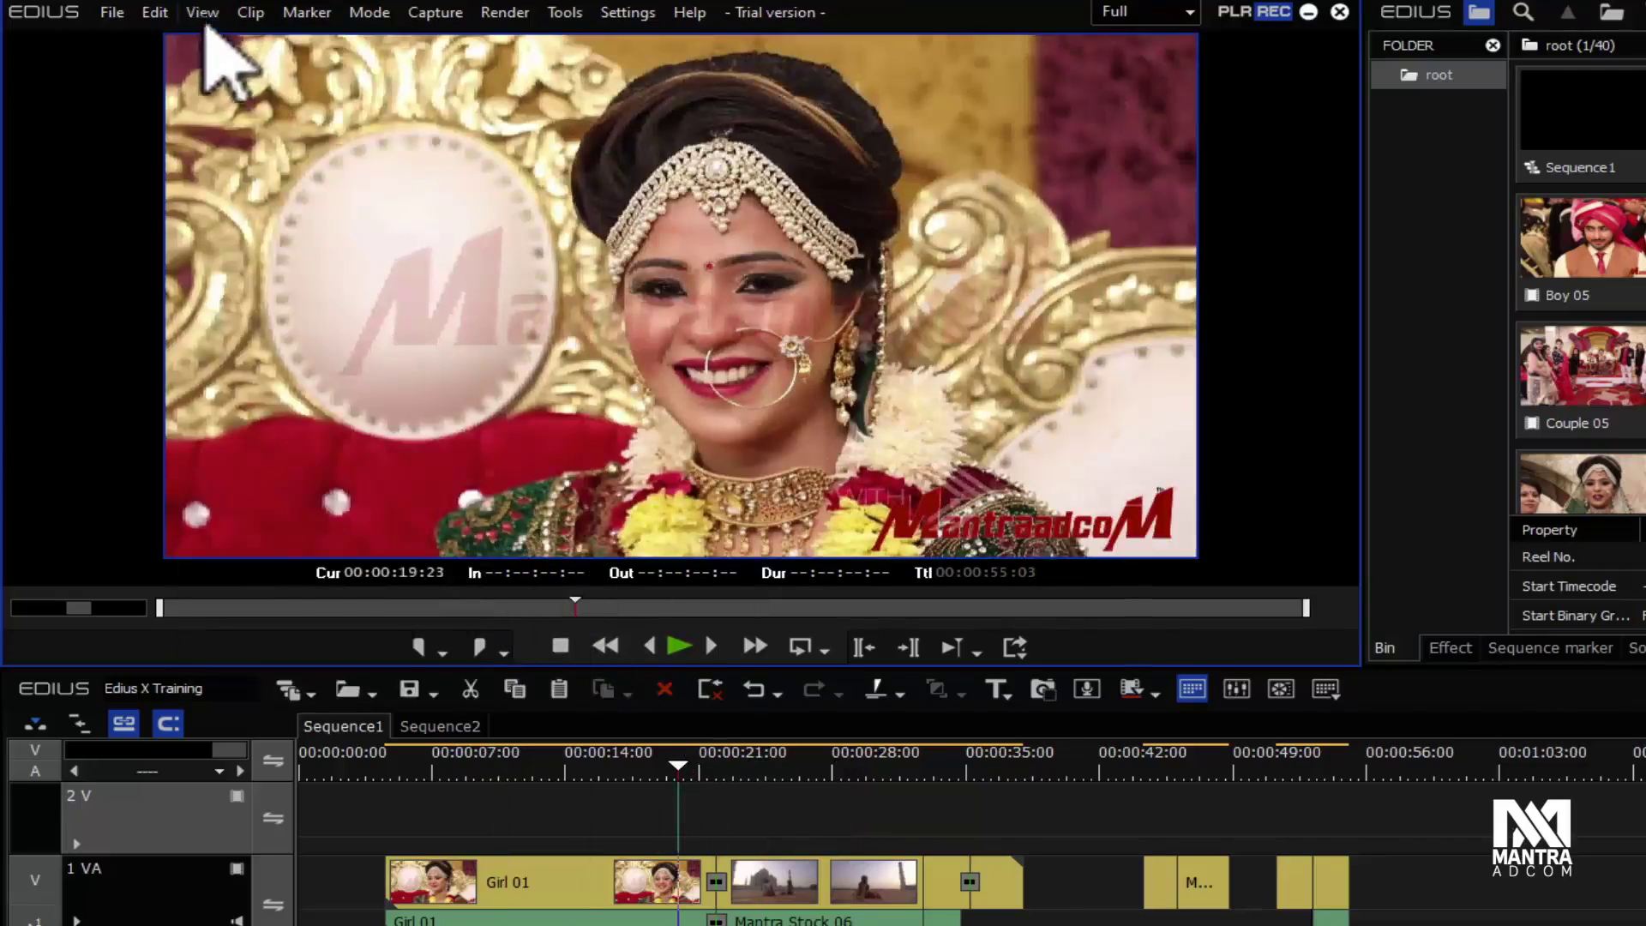
Step: Move the Mantra Adcom title clip to the empty area of the 1 VA track around 00:01:03:00 and park the playhead on it
left_click(202, 12)
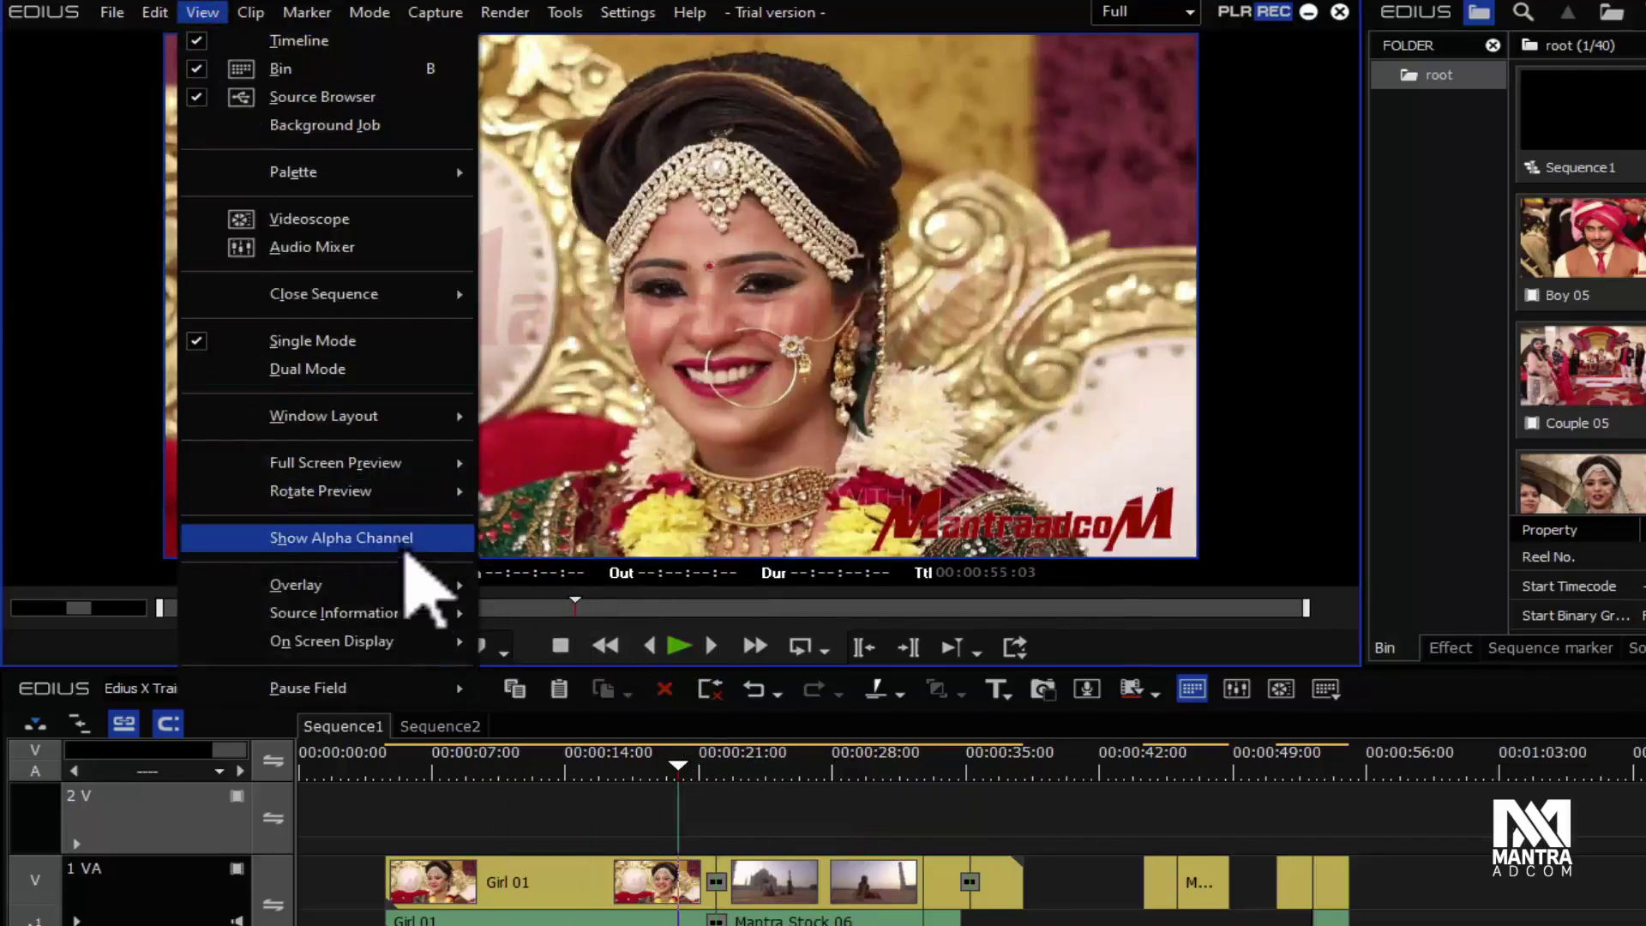
left_click(1178, 883)
left_click_drag(1544, 883, 1550, 888)
left_click(1535, 776)
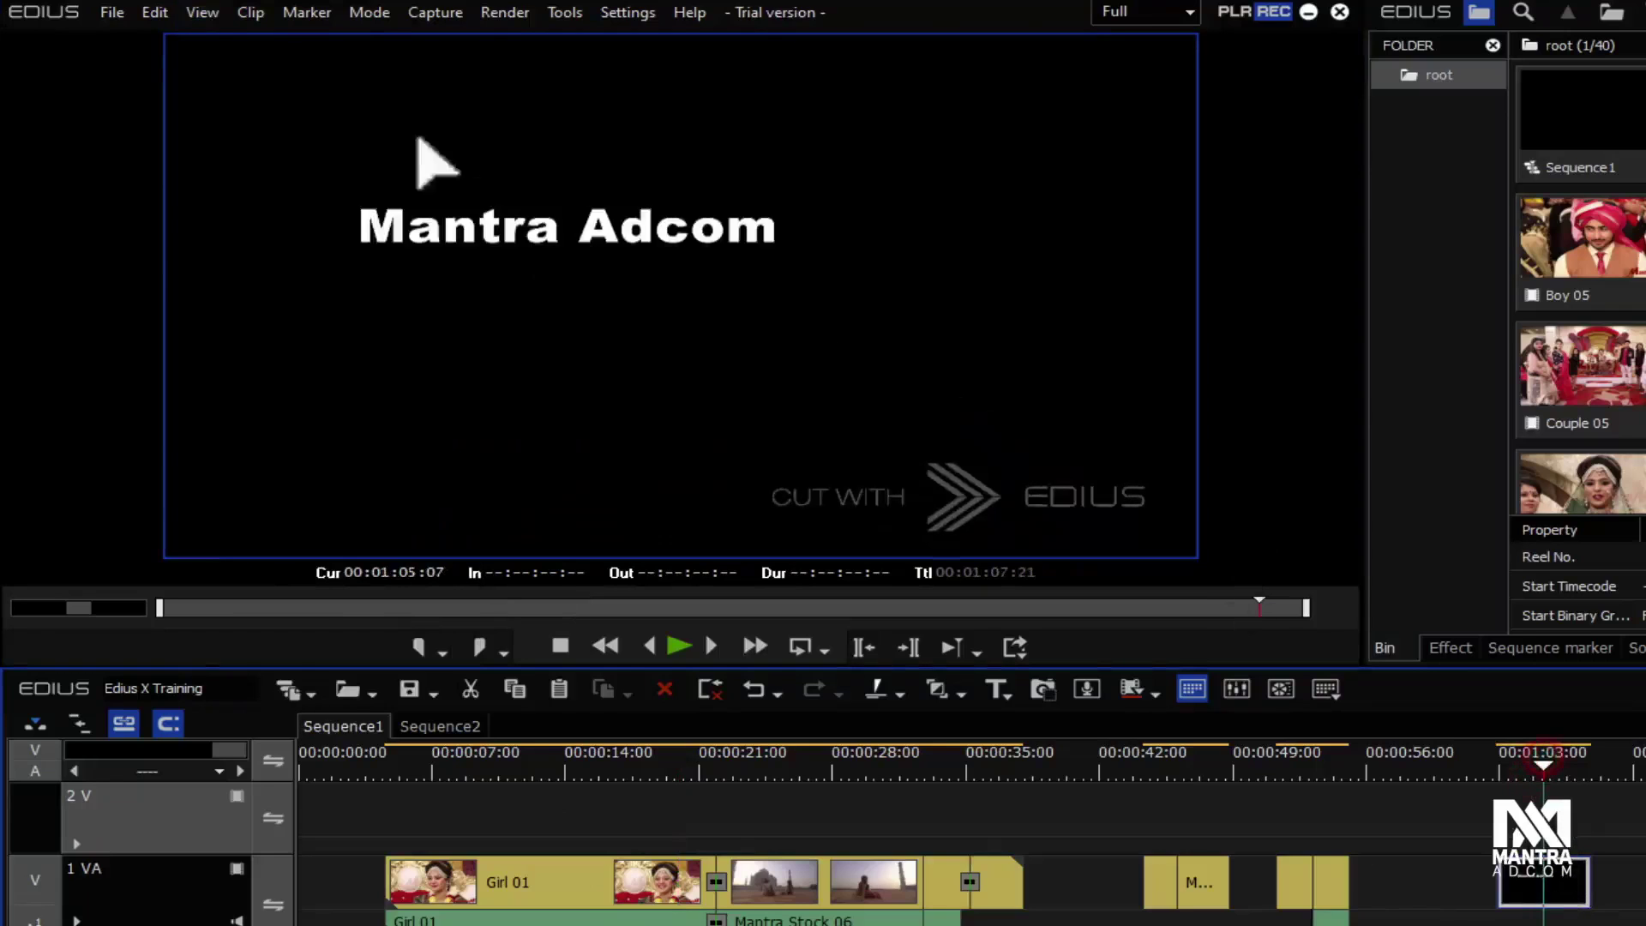
Step: Show the alpha channel of the Mantra Adcom title in the preview and turn that display off again
left_click(203, 12)
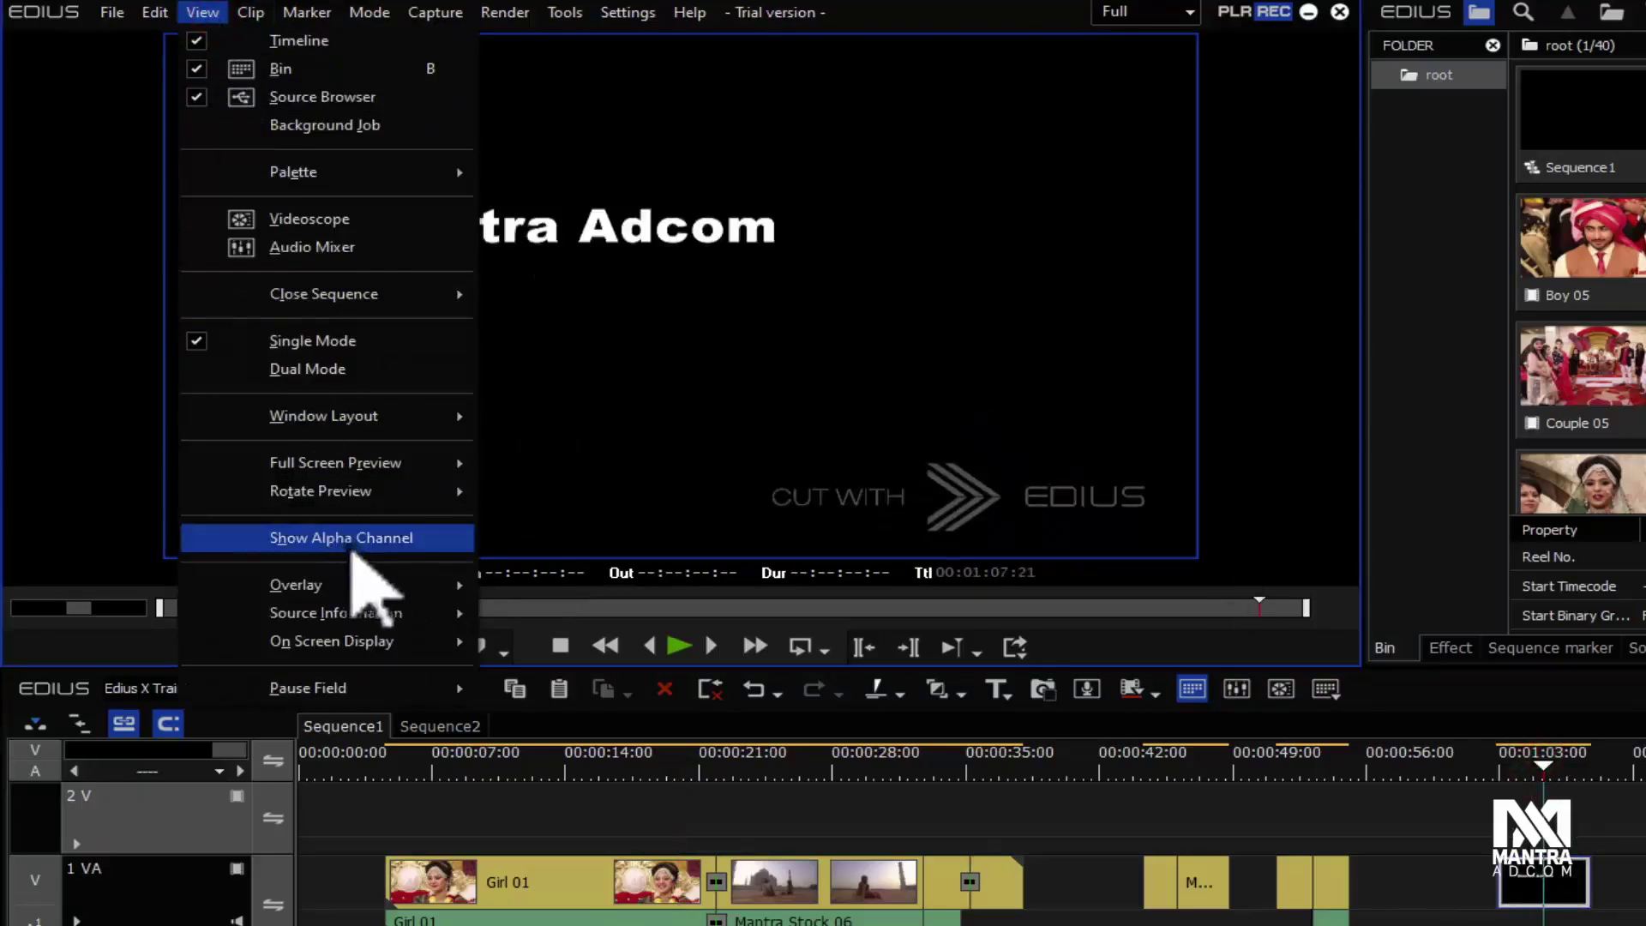
left_click(365, 538)
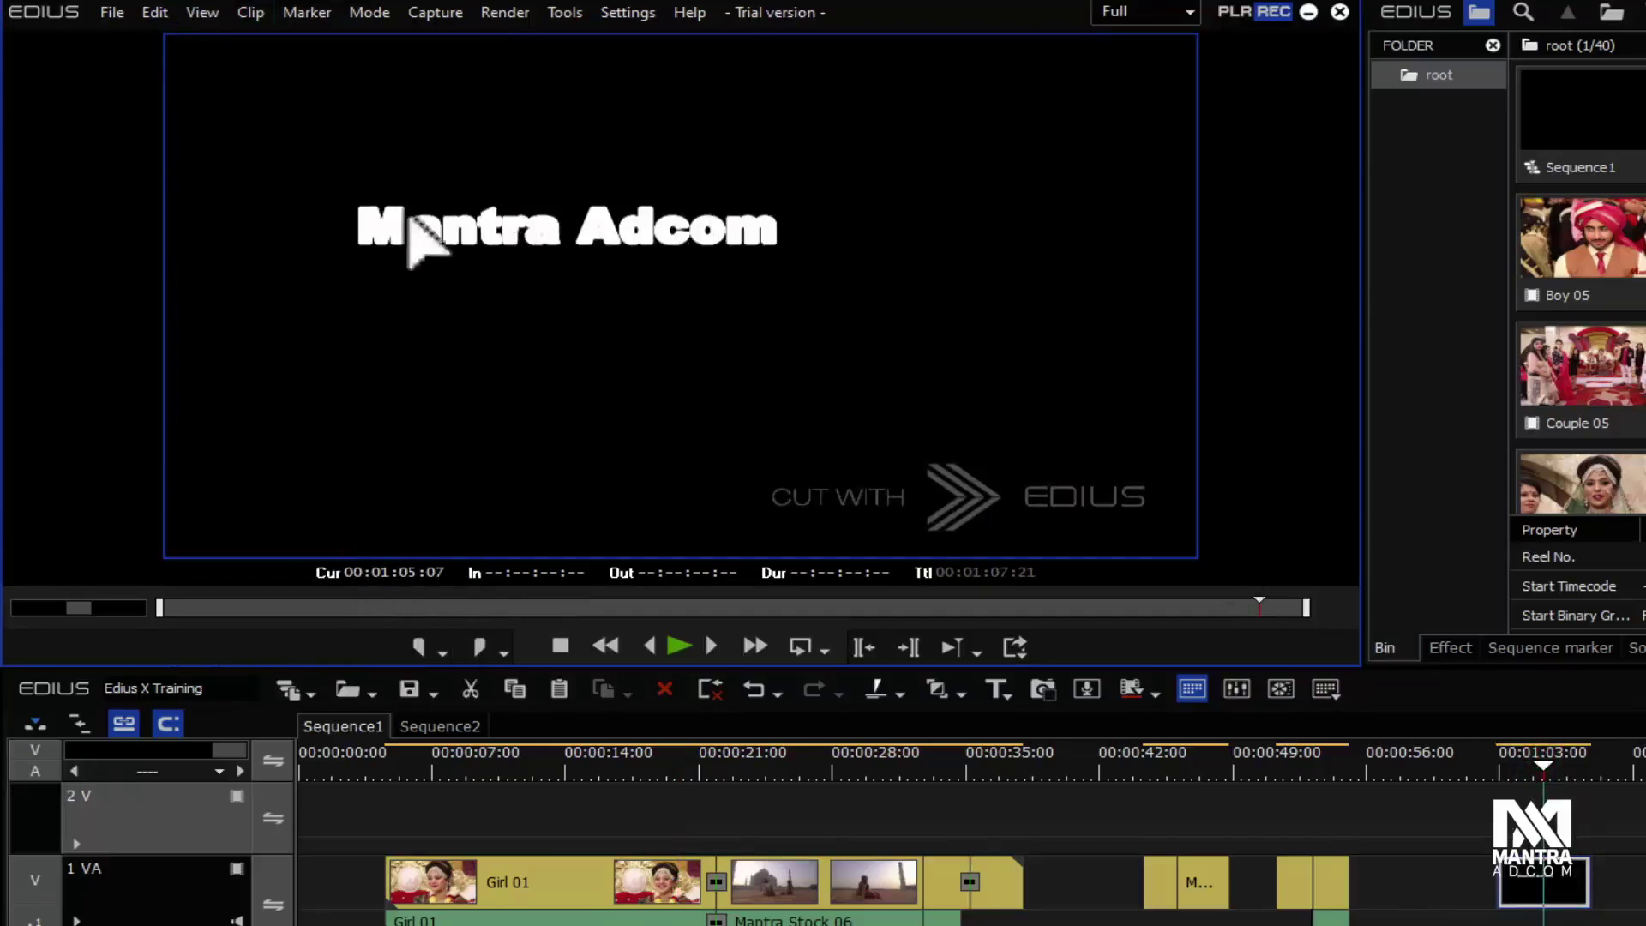
left_click(211, 14)
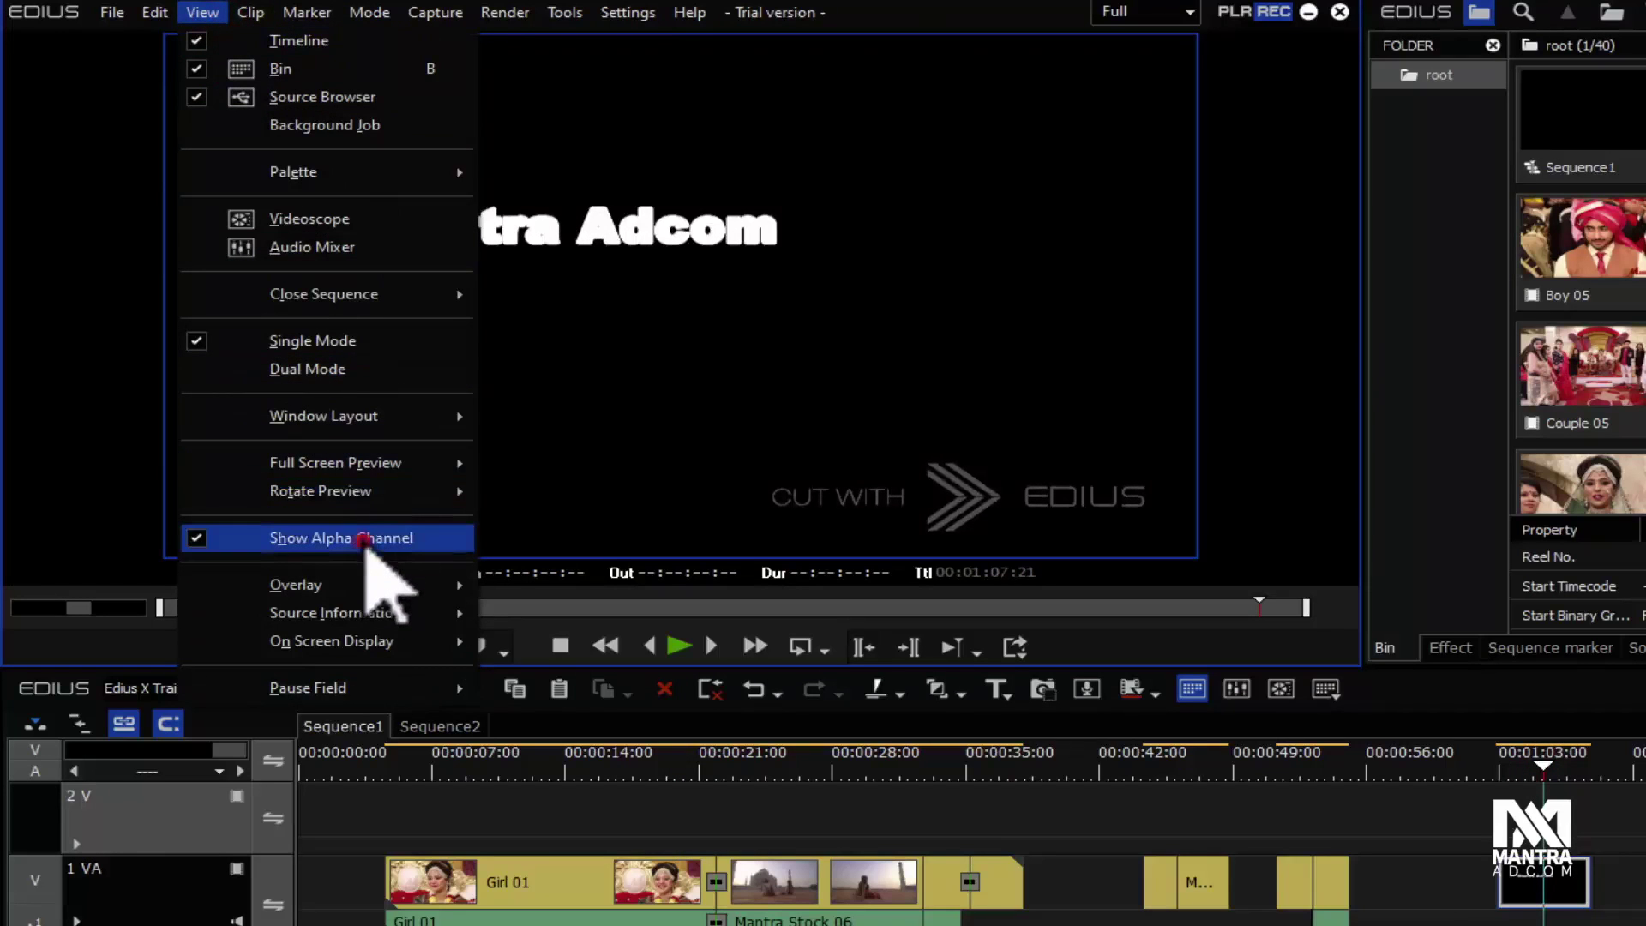
left_click(365, 540)
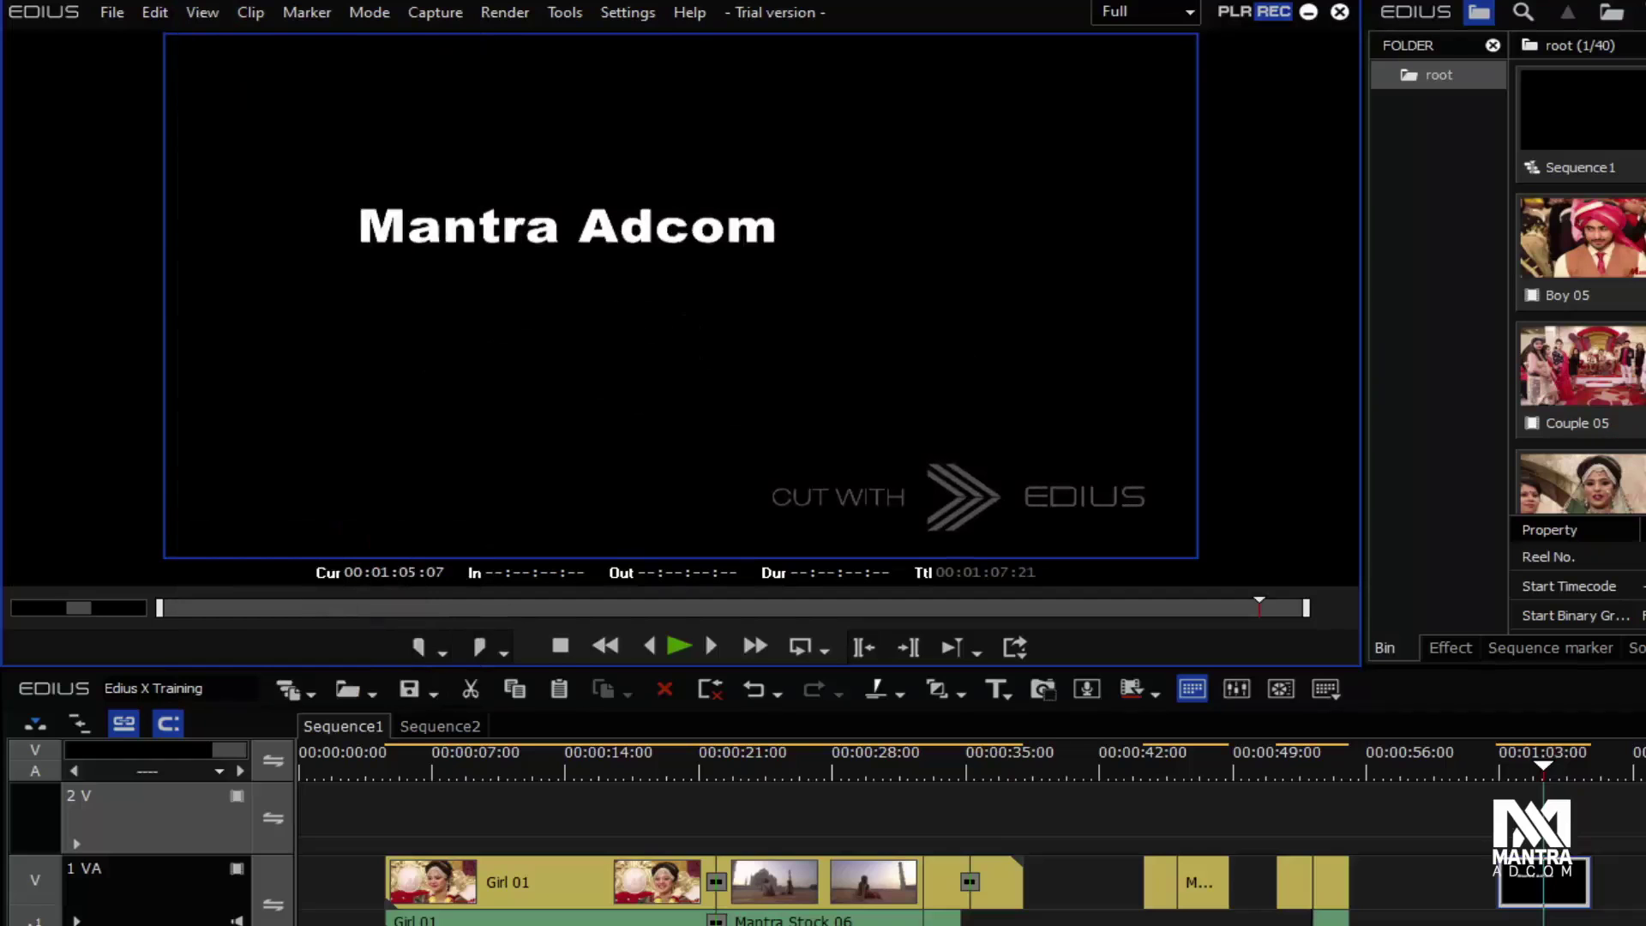
Step: Add the brush-circle graphic from the RSTV 1TB drive to the 1 VA track and compare the alpha of the circle, video and title clips
scroll(1582, 287, "down", 5)
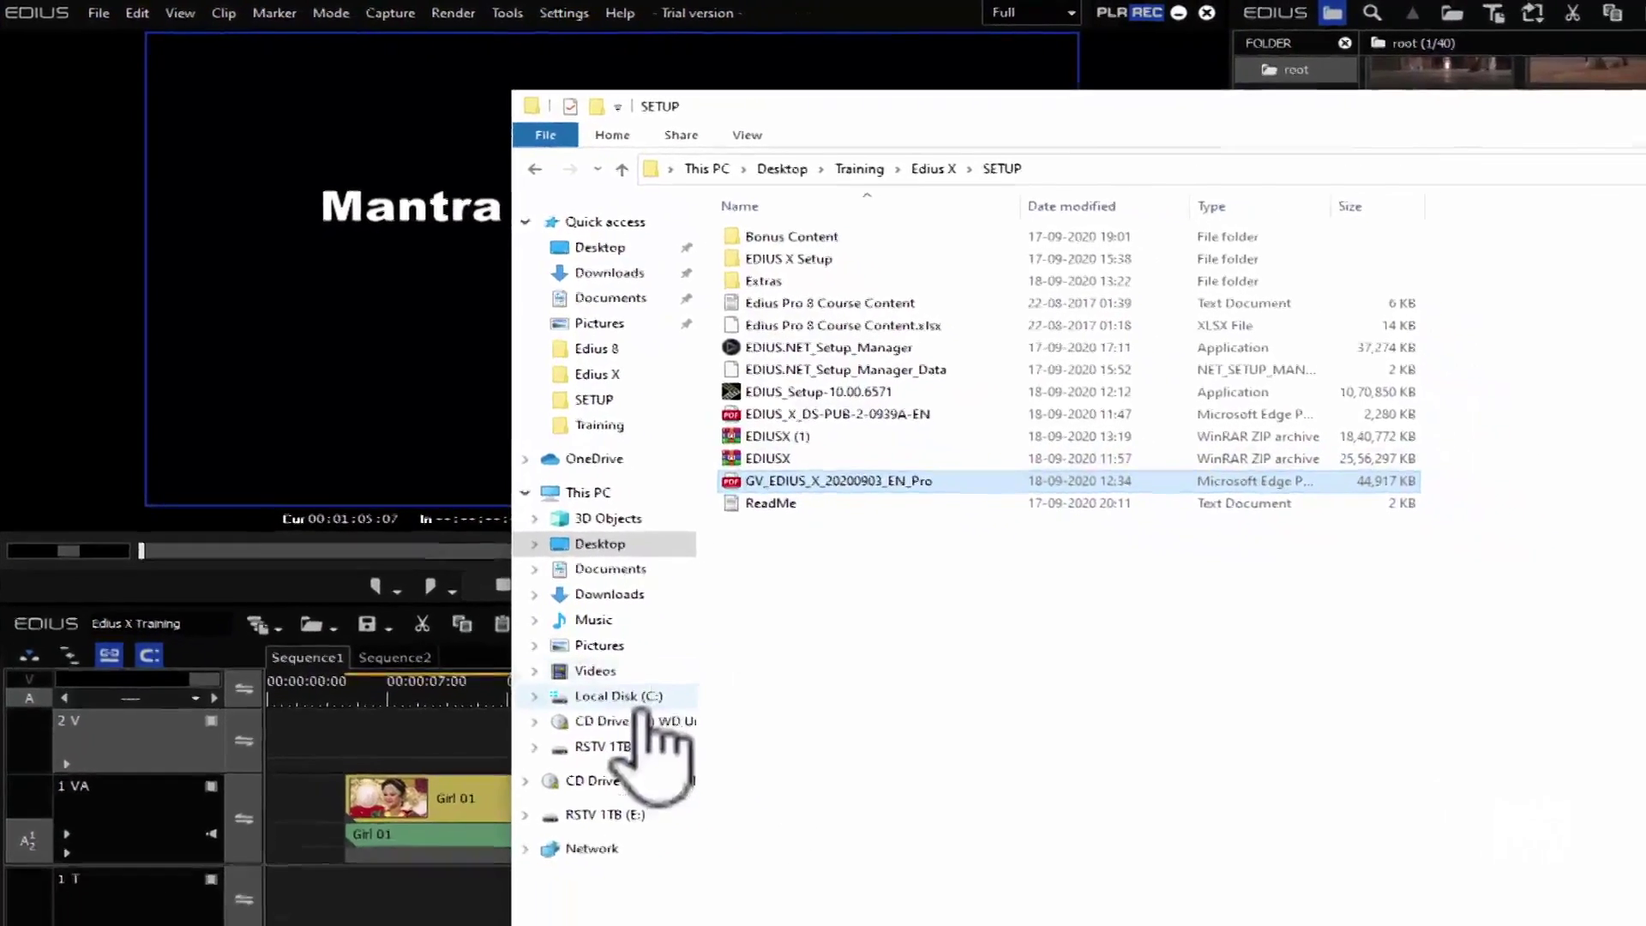
left_click(651, 751)
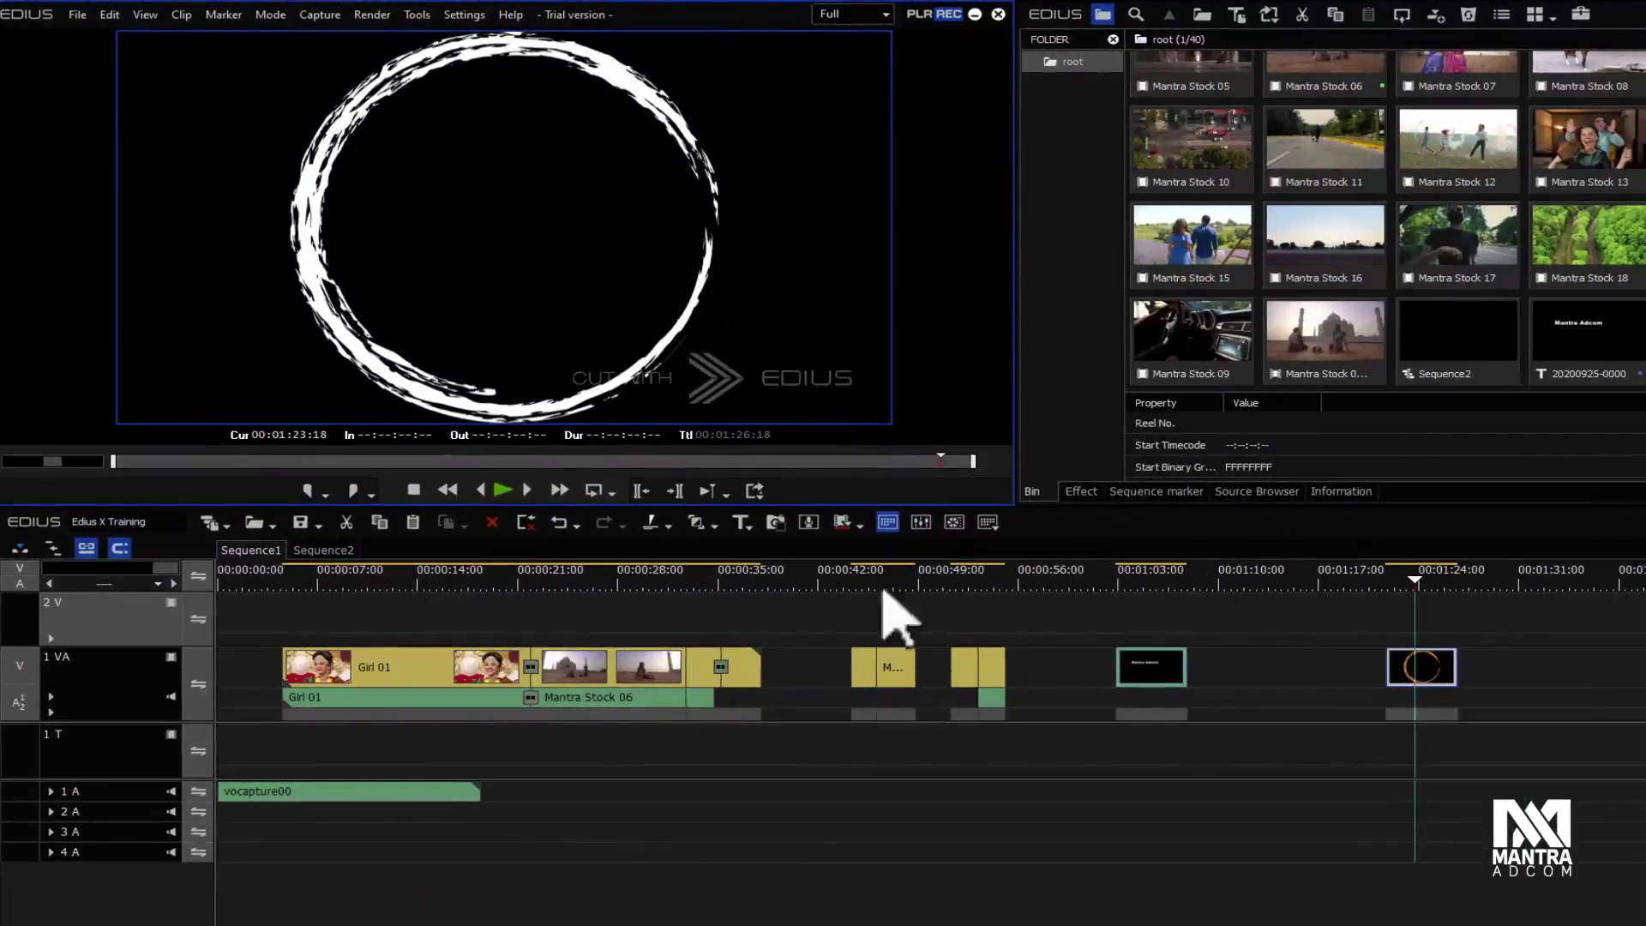
mouse_move(909, 576)
left_mouse_down()
mouse_move(888, 586)
mouse_move(902, 590)
left_mouse_up()
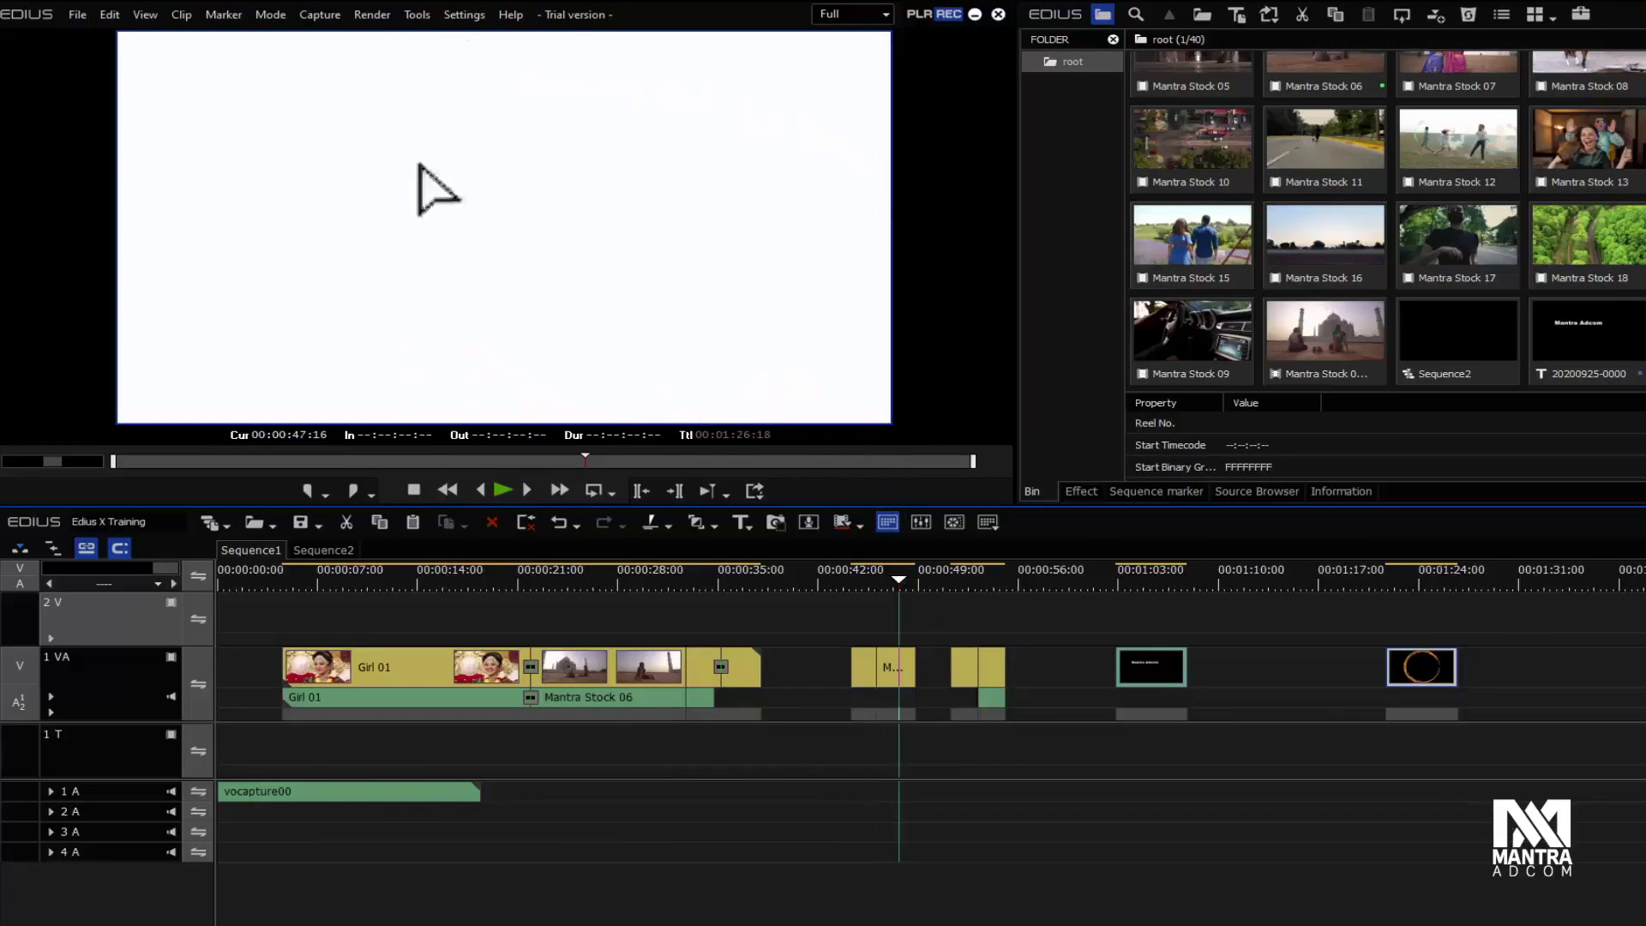
left_click(1422, 587)
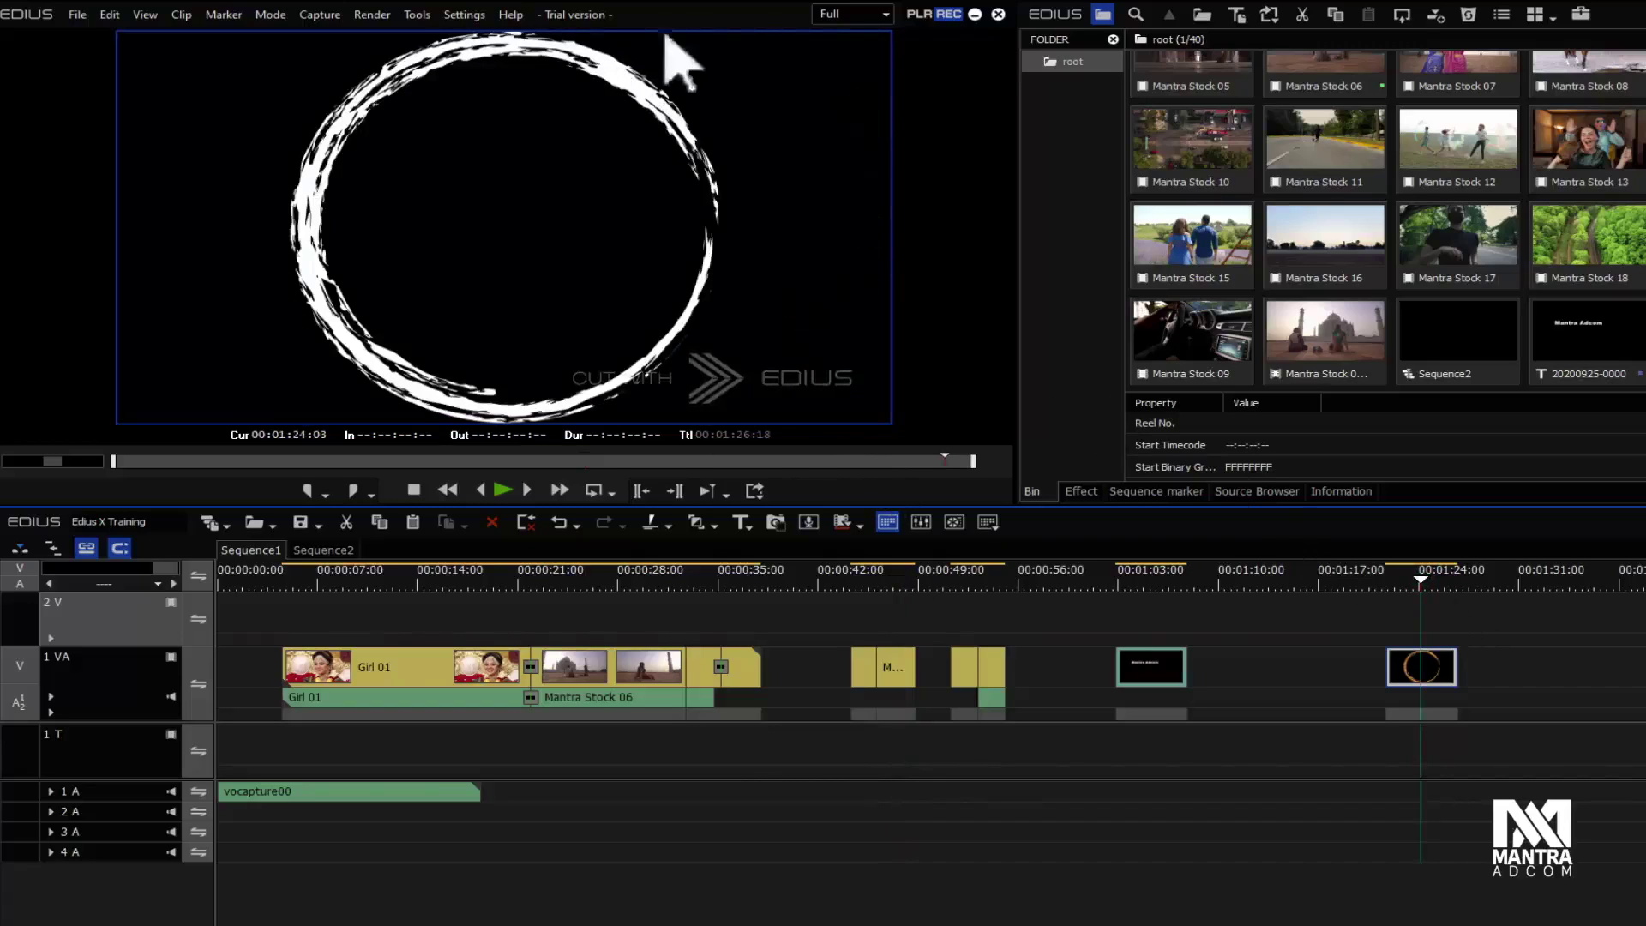
left_click(1138, 583)
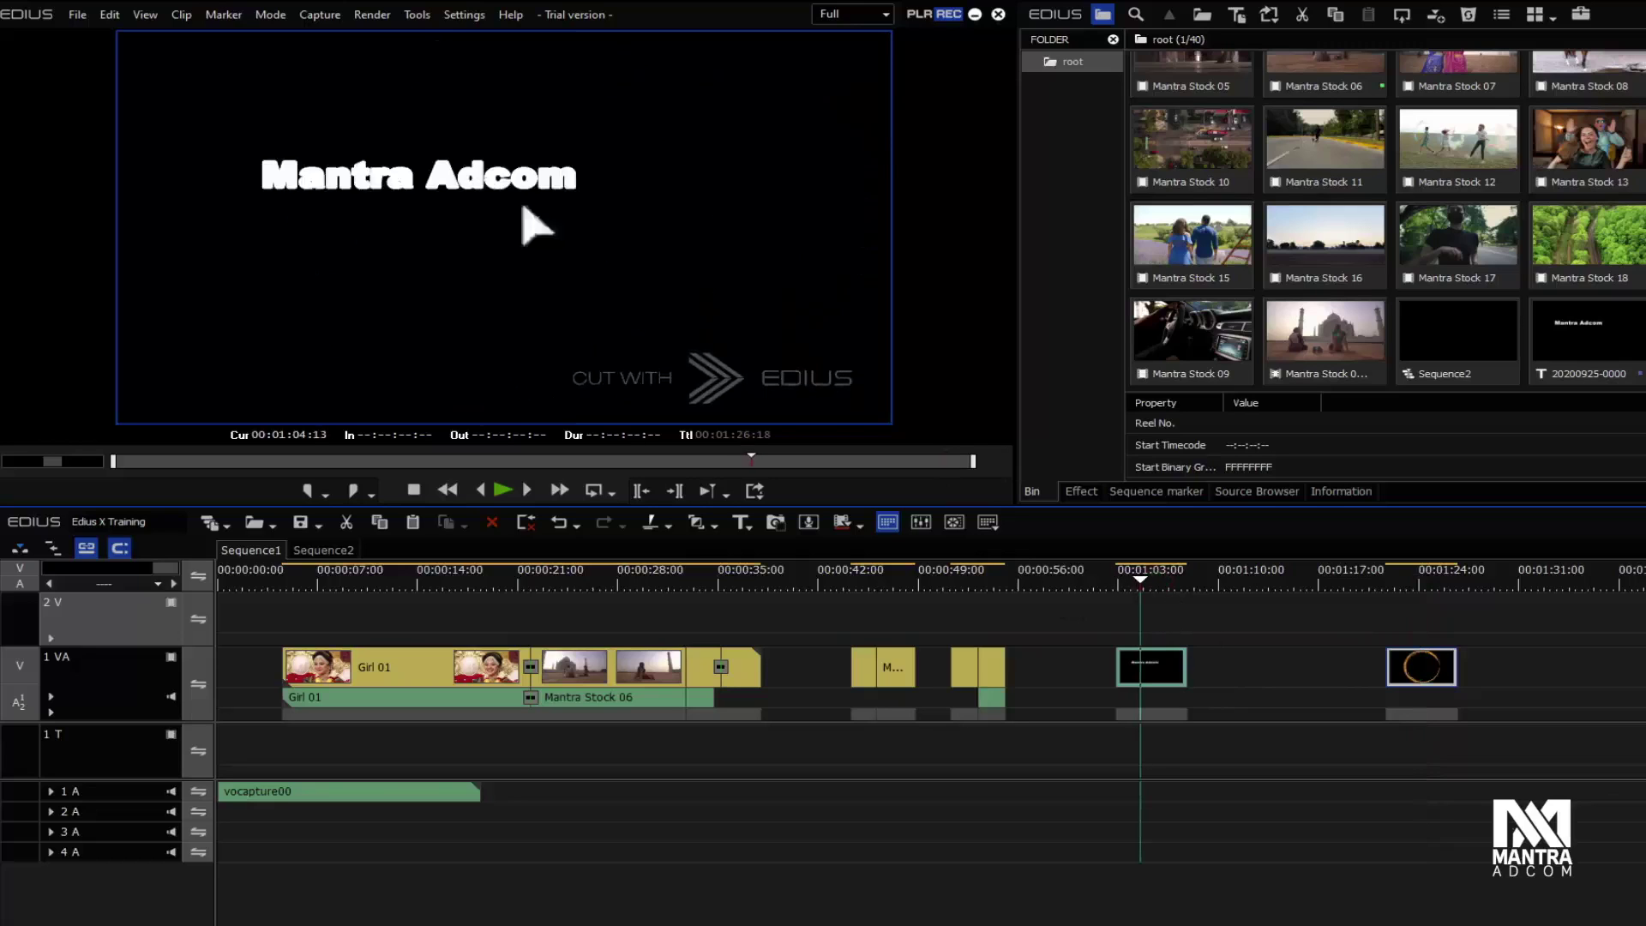
Step: Place the Taj Mahal stock clip after the title on the 1 VA track and move the circle clip onto 2 V above the clip around 00:00:52:00
mouse_move(1355, 396)
left_mouse_down()
mouse_move(1187, 734)
mouse_move(1242, 671)
left_mouse_up()
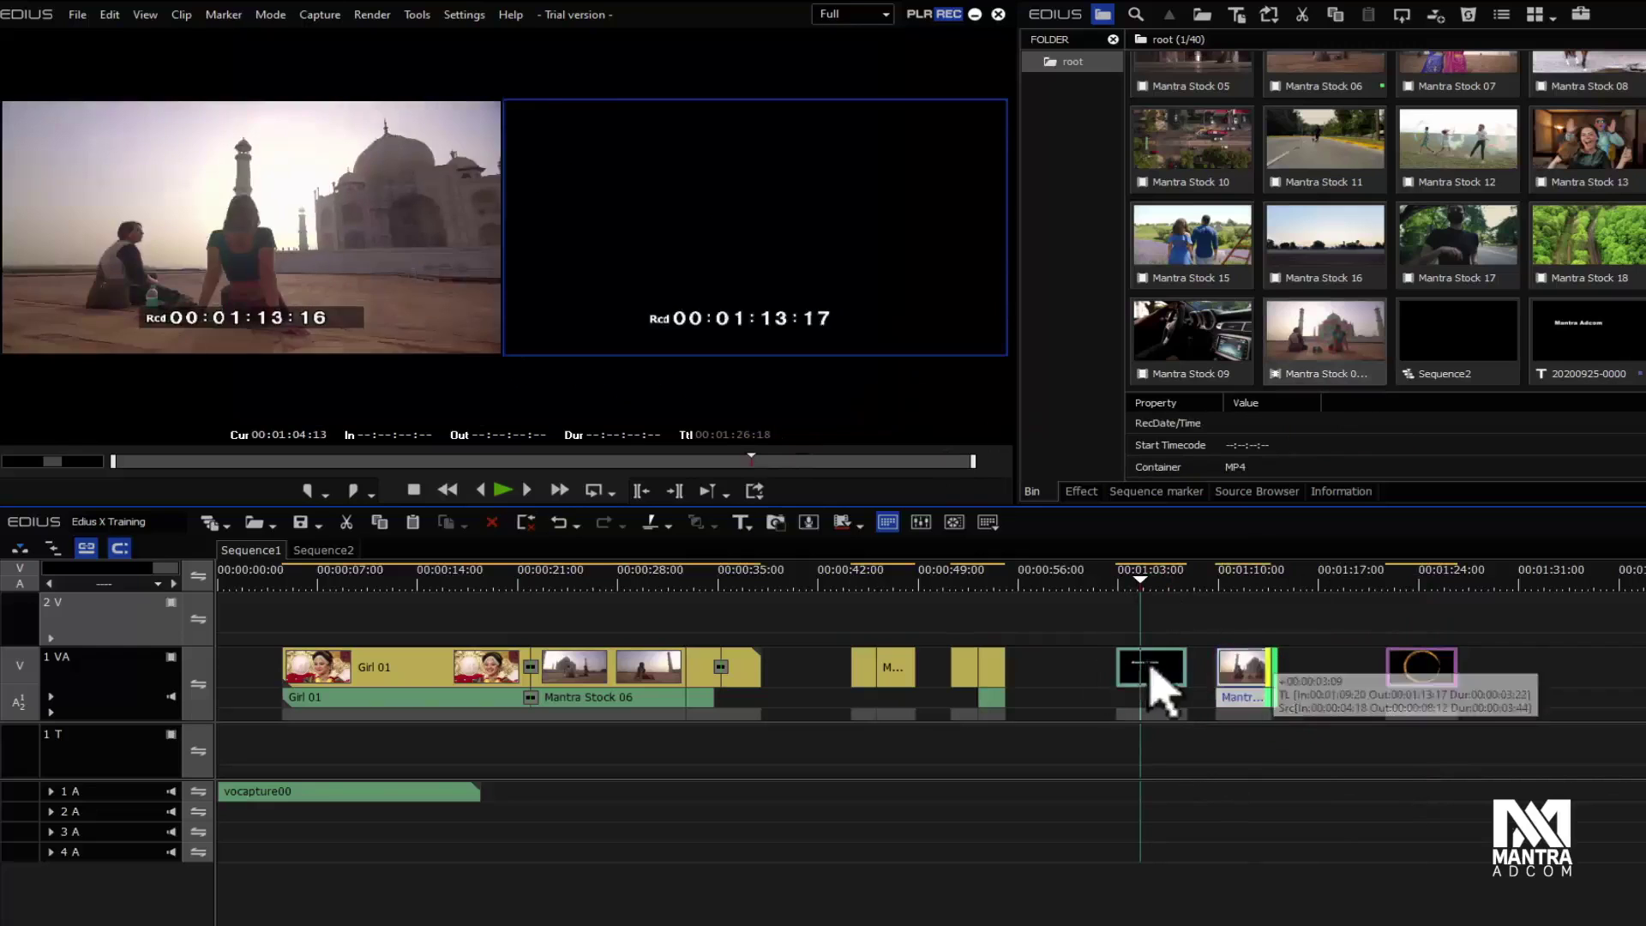
mouse_move(1414, 673)
left_mouse_down()
mouse_move(971, 619)
mouse_move(985, 619)
left_mouse_up()
Step: Park the playhead on the overlaid circle clip and turn off the alpha channel display
left_click(980, 579)
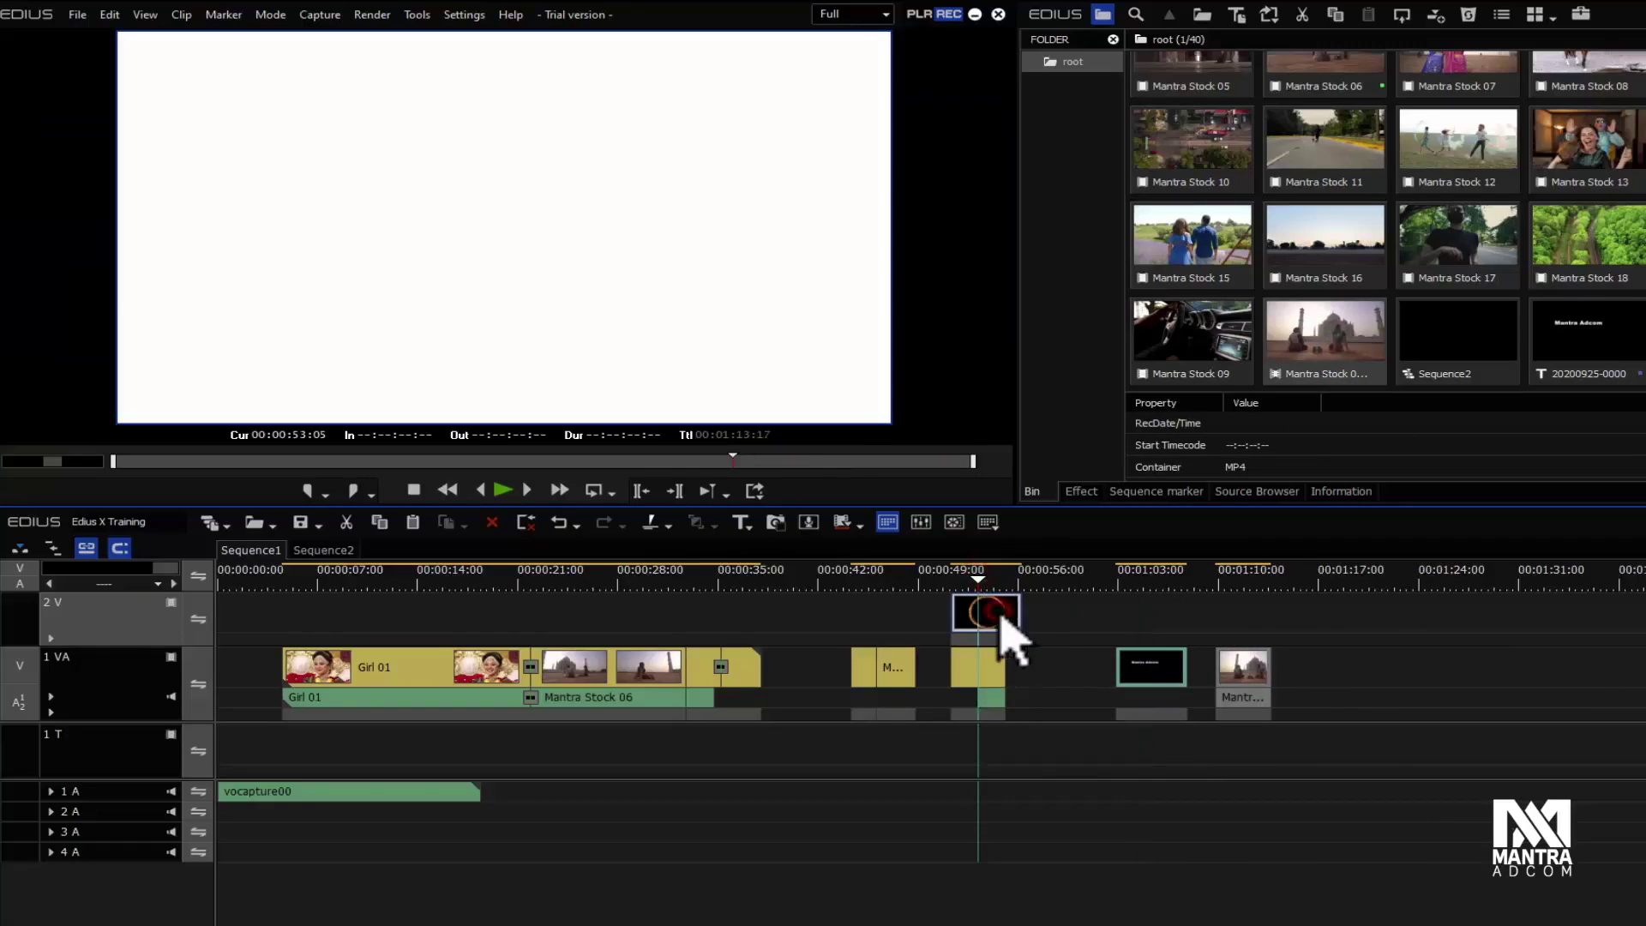
left_click(145, 15)
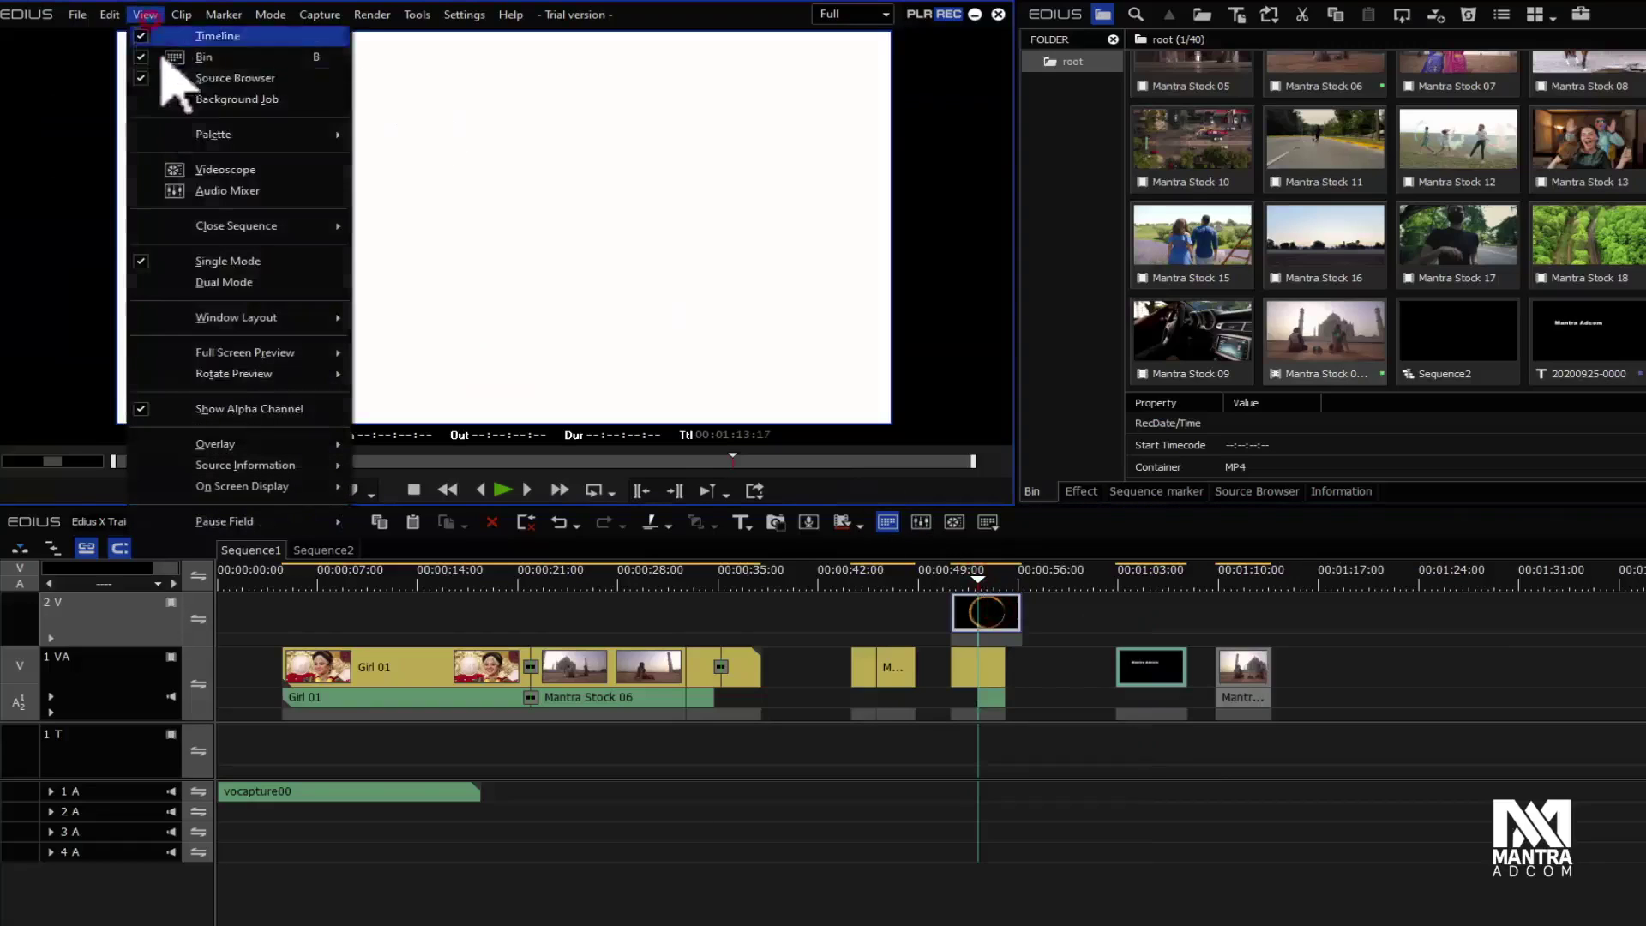
left_click(277, 417)
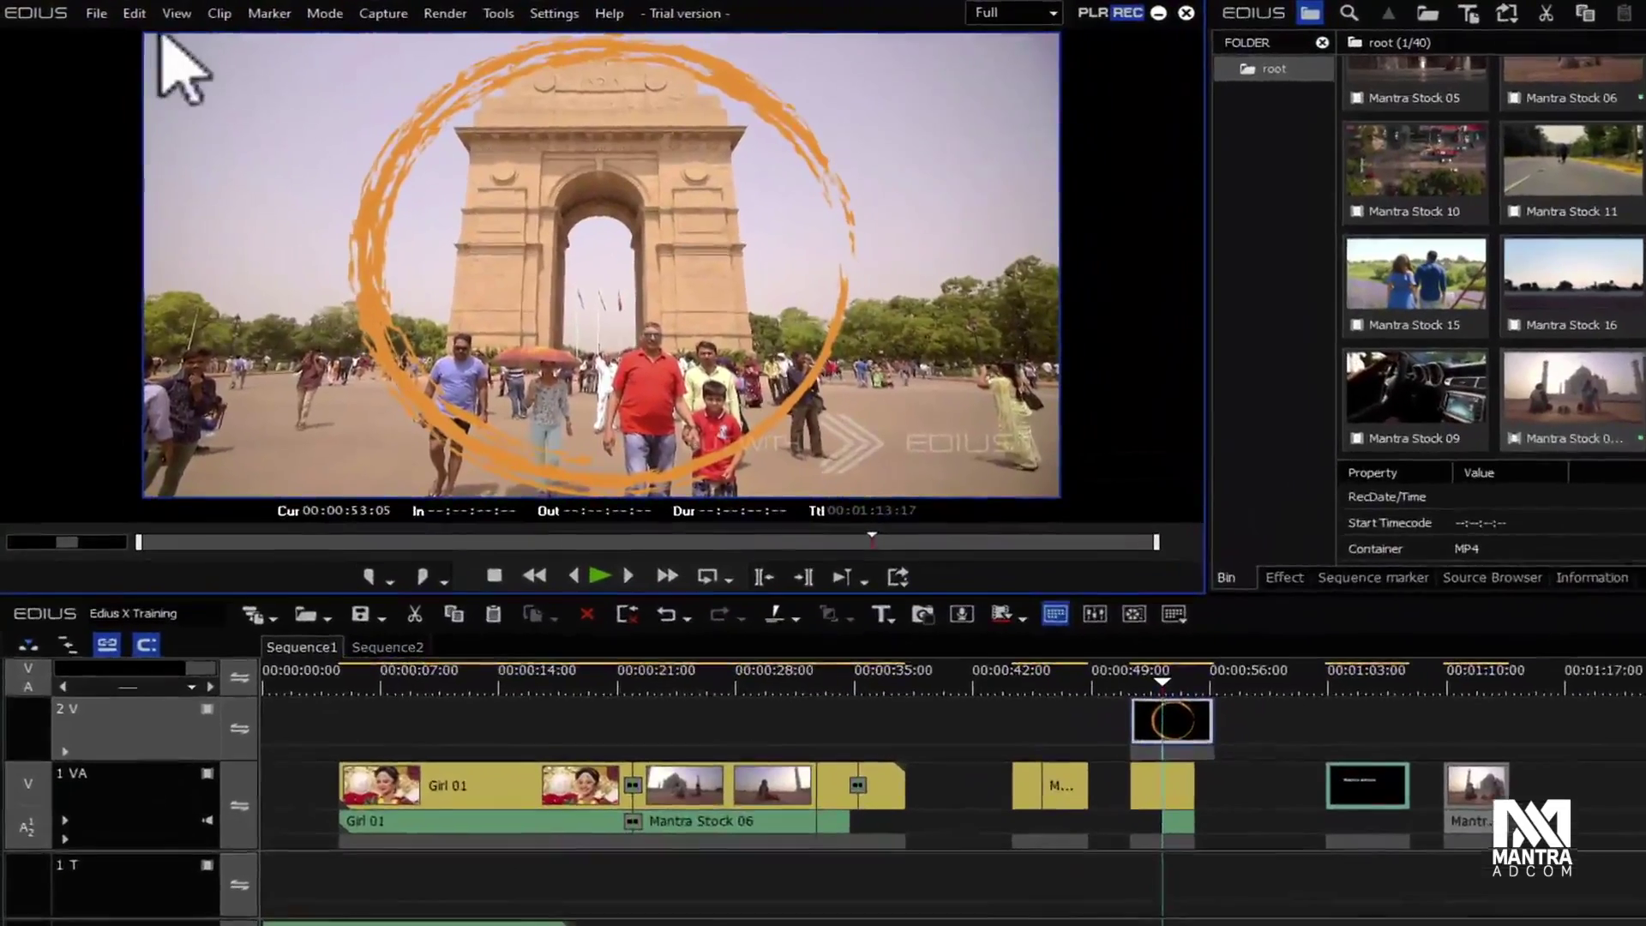
Step: Turn on the Safe Area and Center Cross overlays in the preview
left_click(163, 14)
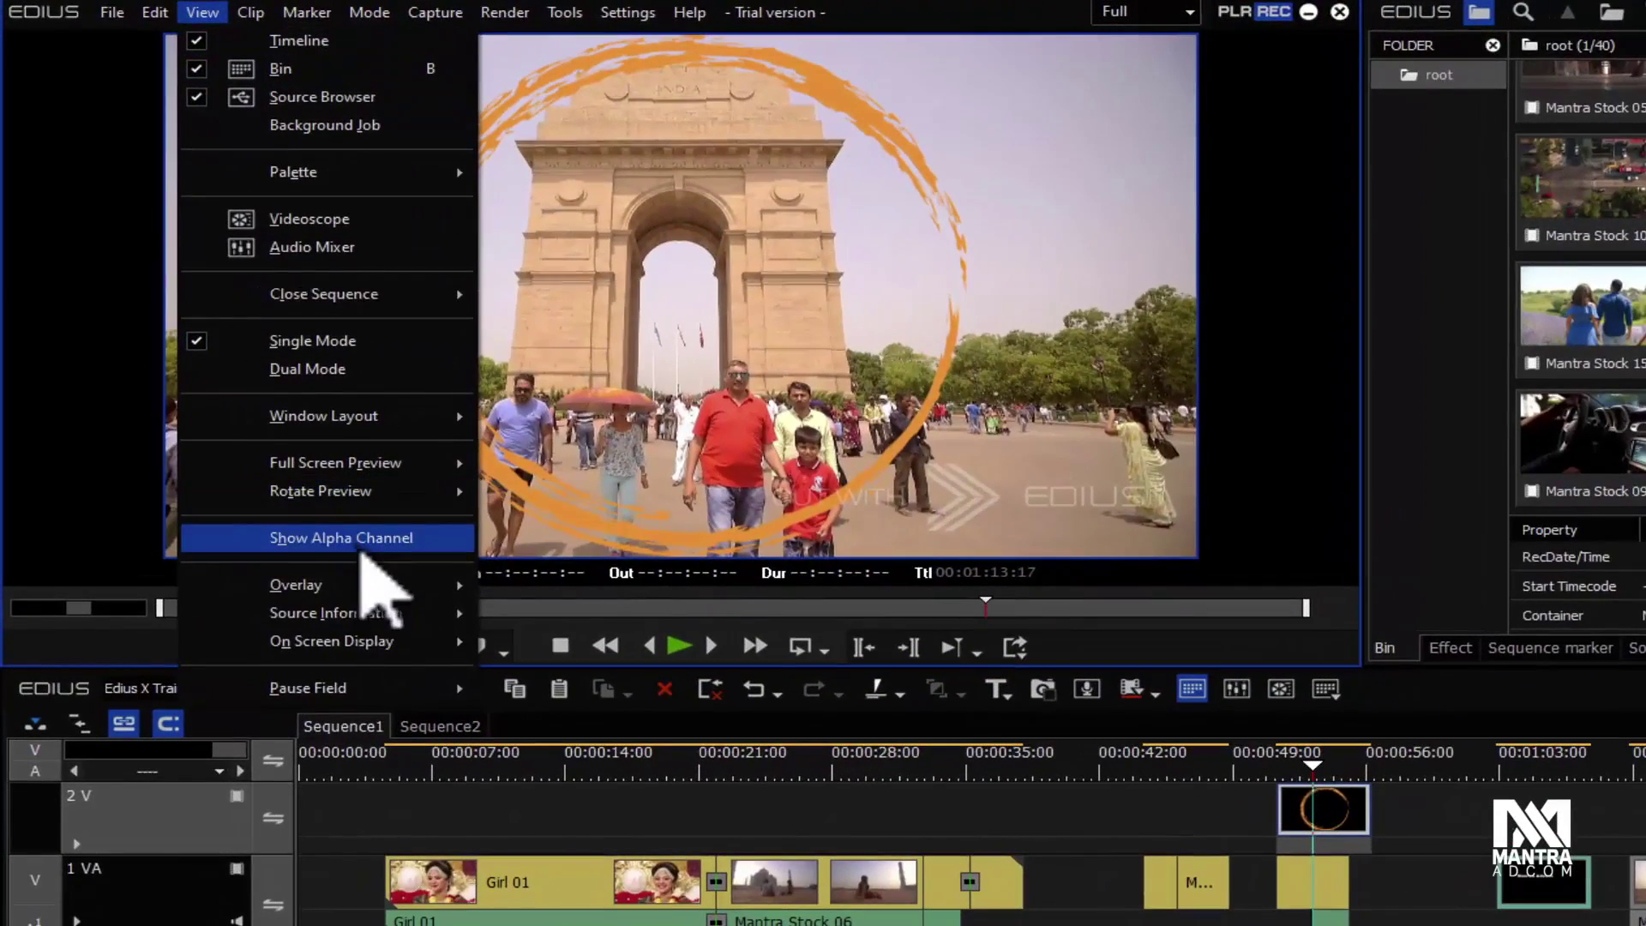
mouse_move(364, 592)
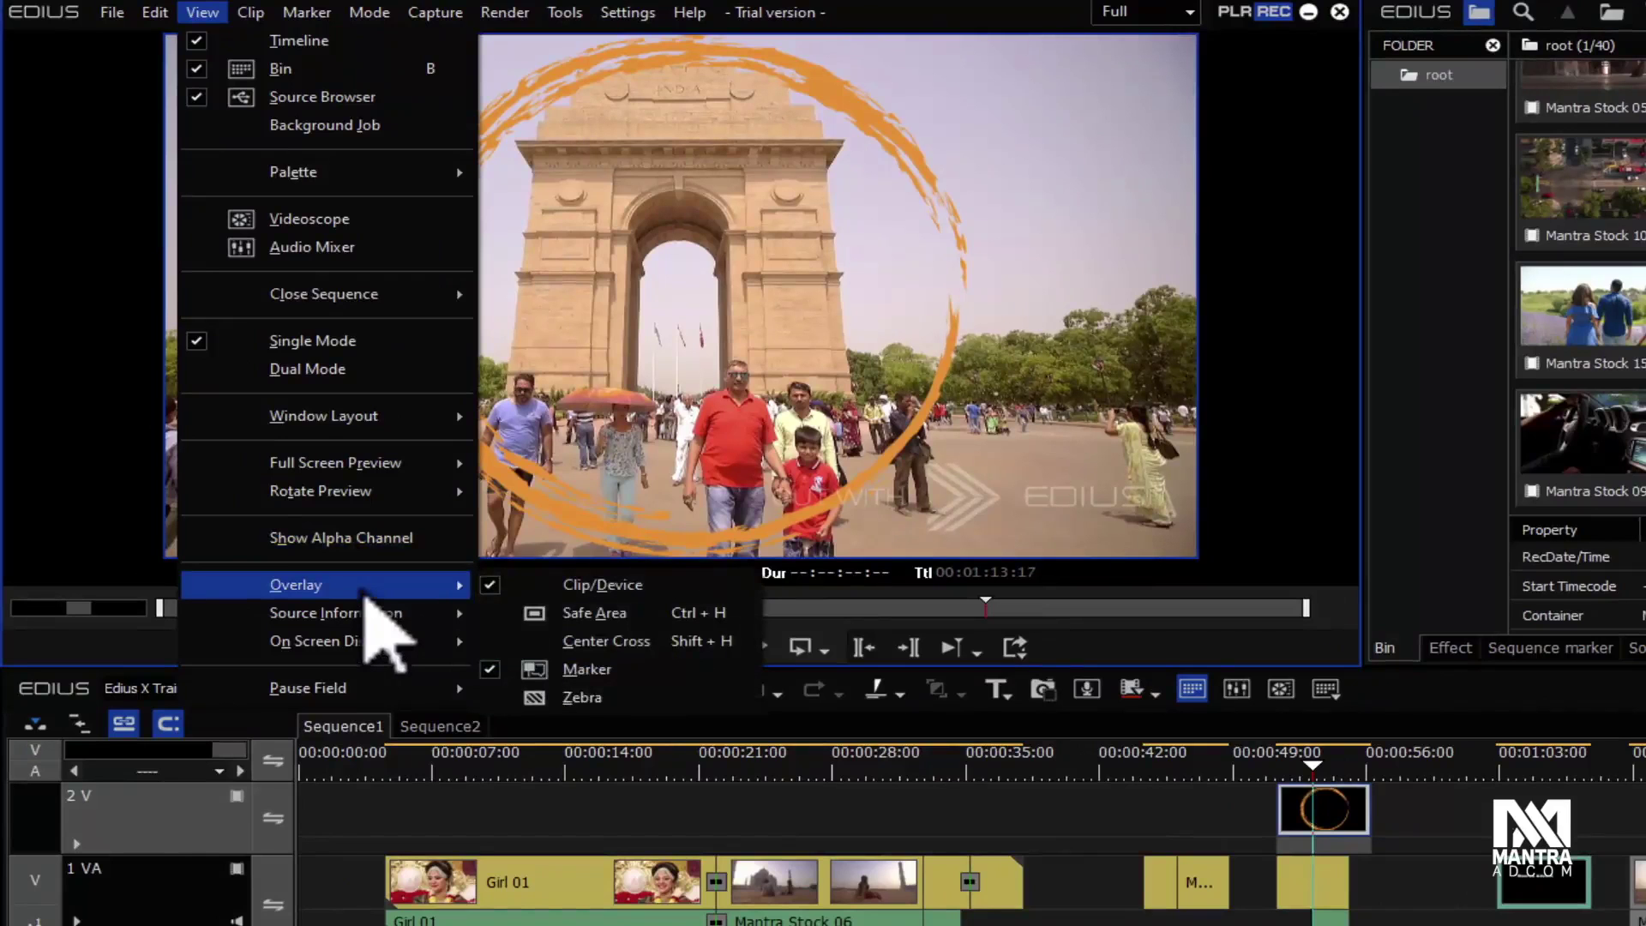
left_click(549, 614)
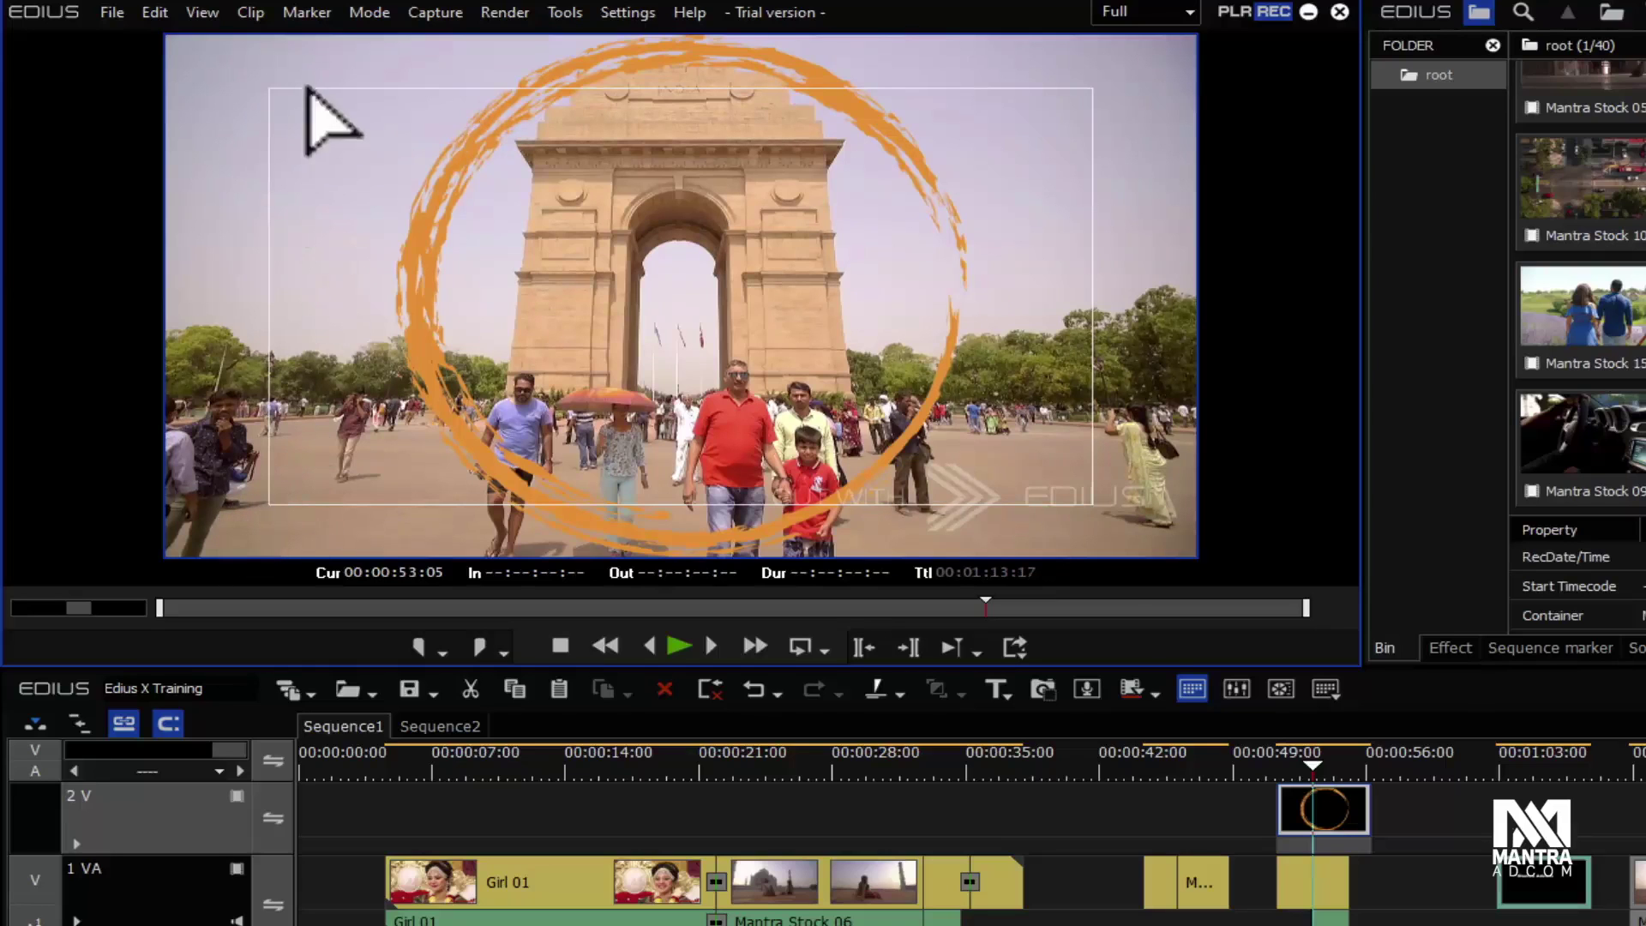
left_click(210, 14)
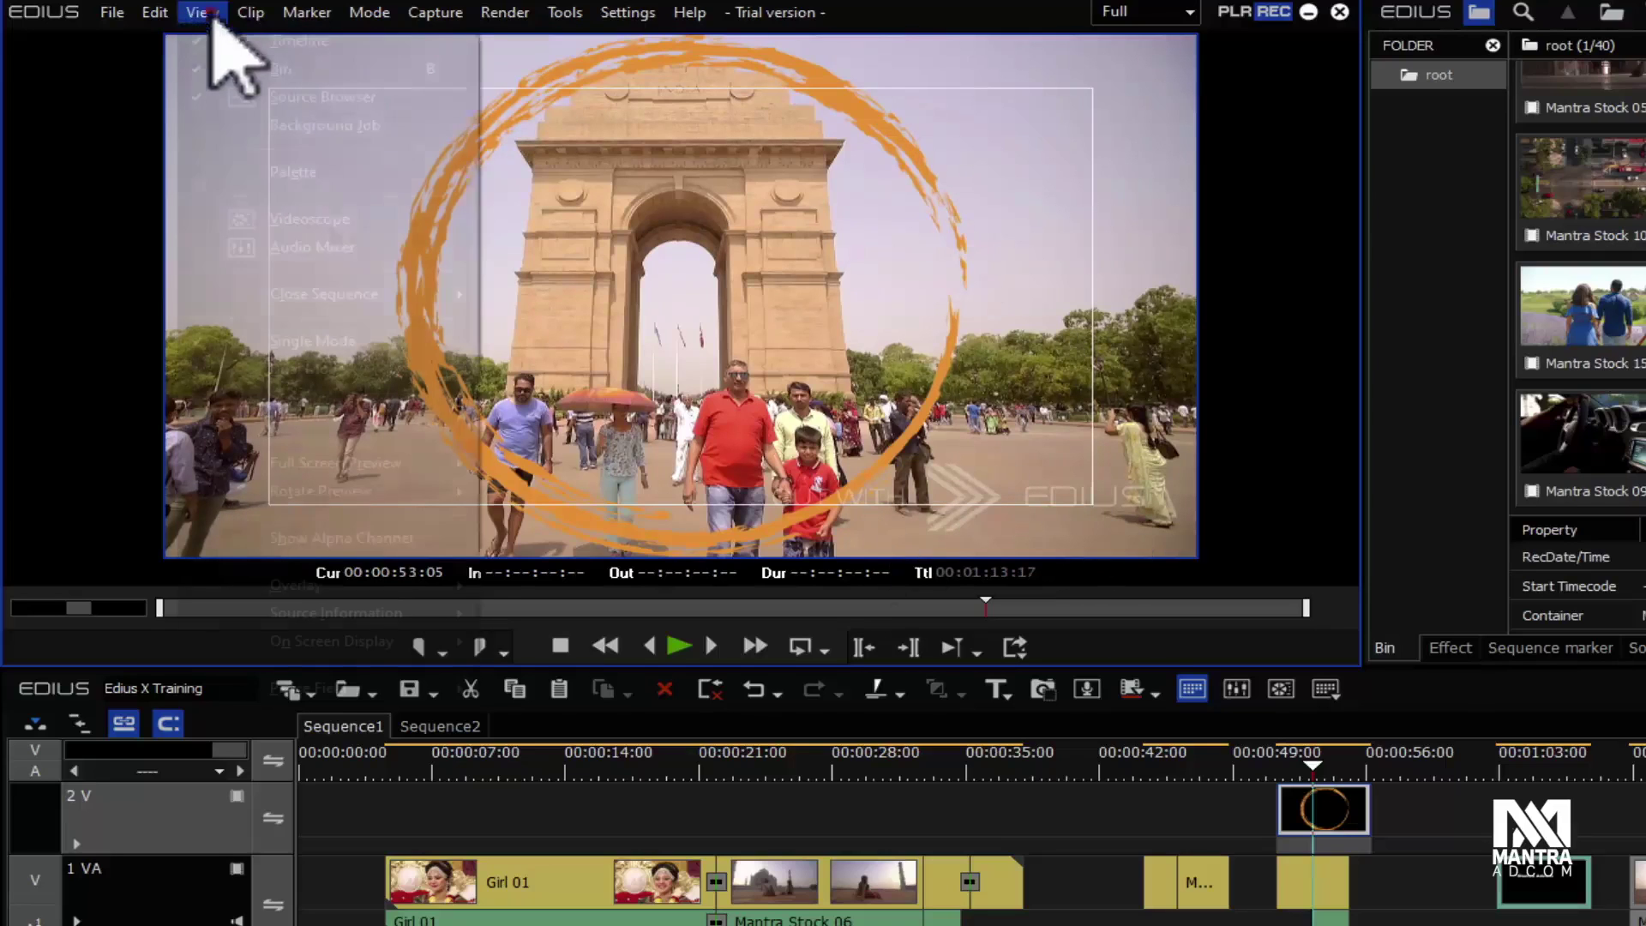
mouse_move(382, 587)
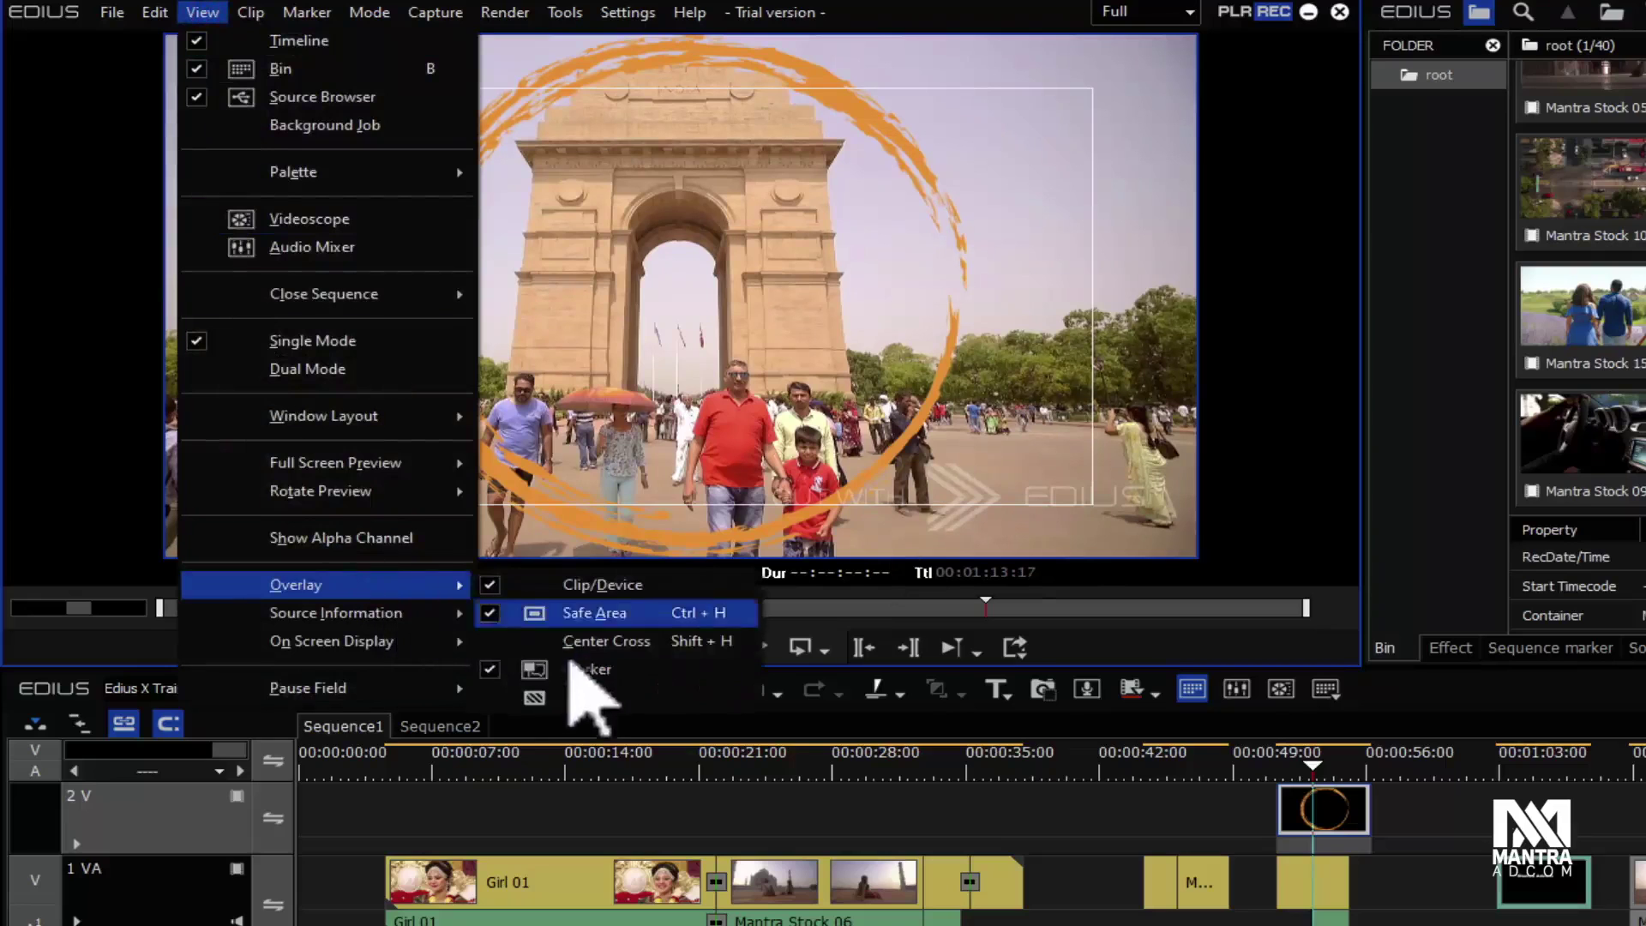
left_click(508, 642)
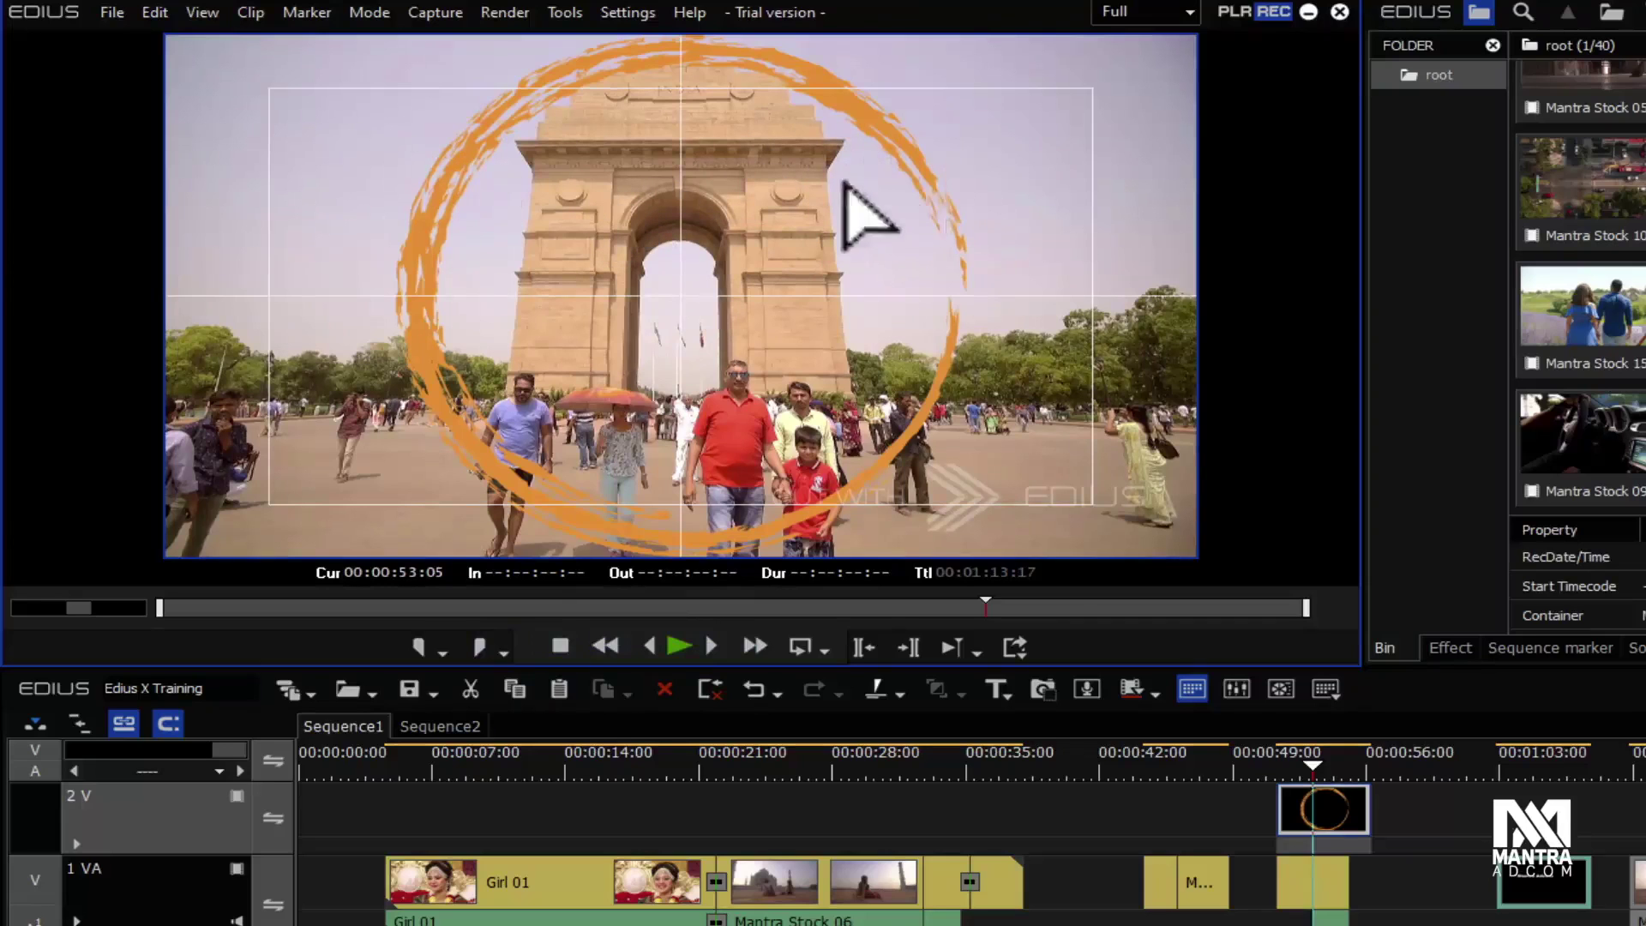
Step: Hide the Safe Area overlay in the preview
left_click(211, 19)
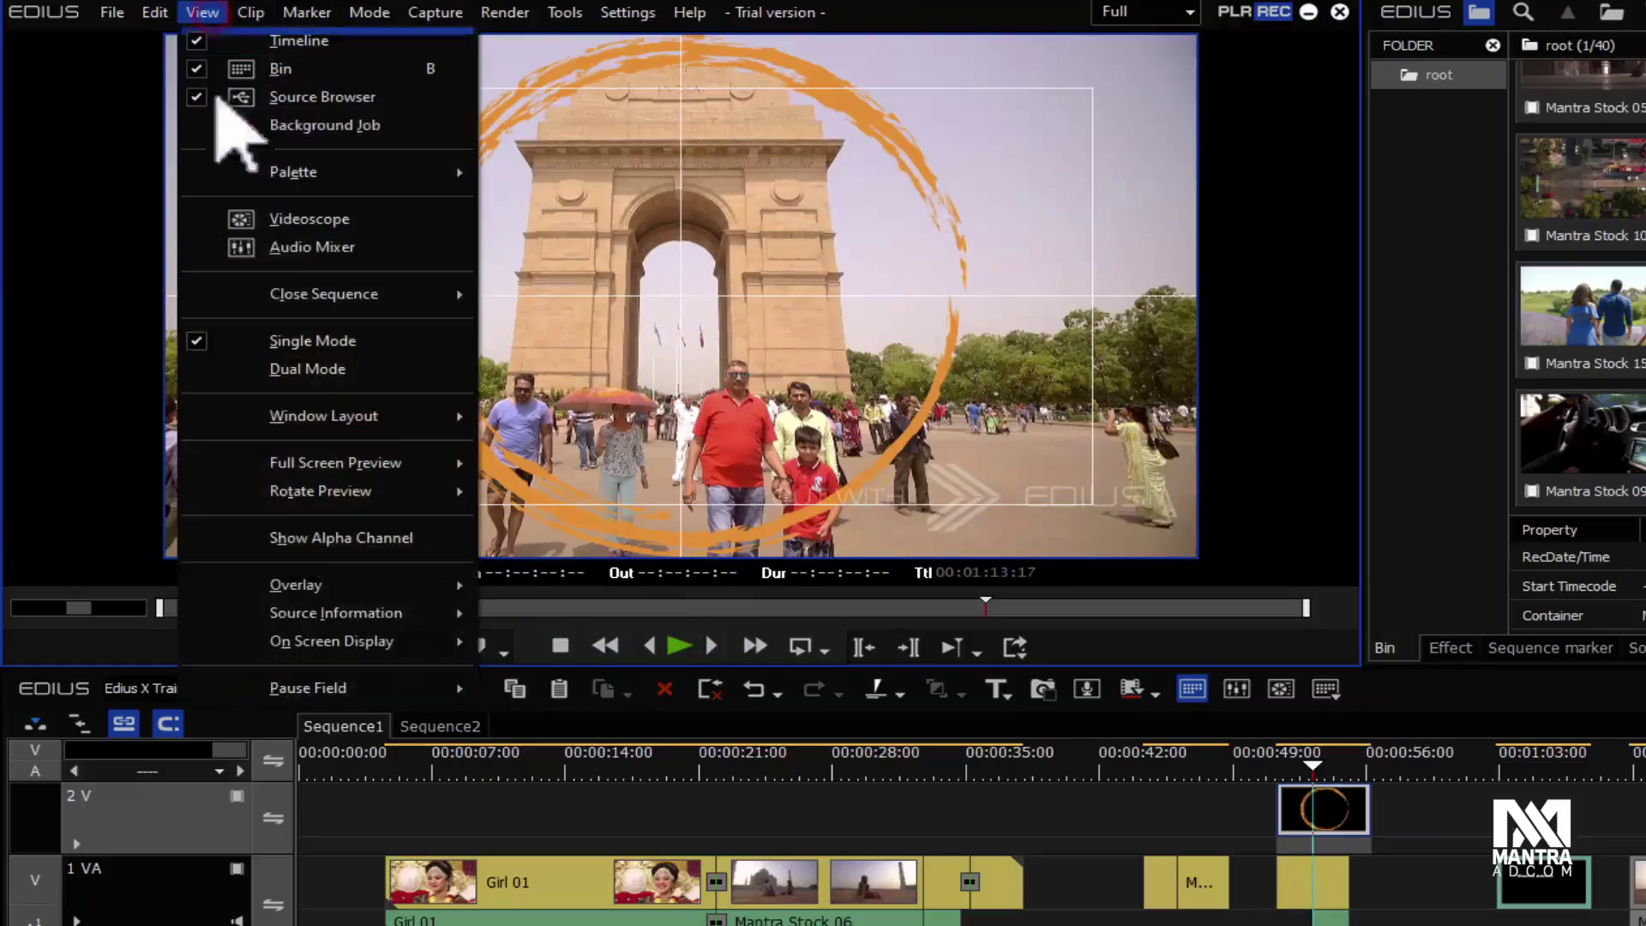
mouse_move(360, 586)
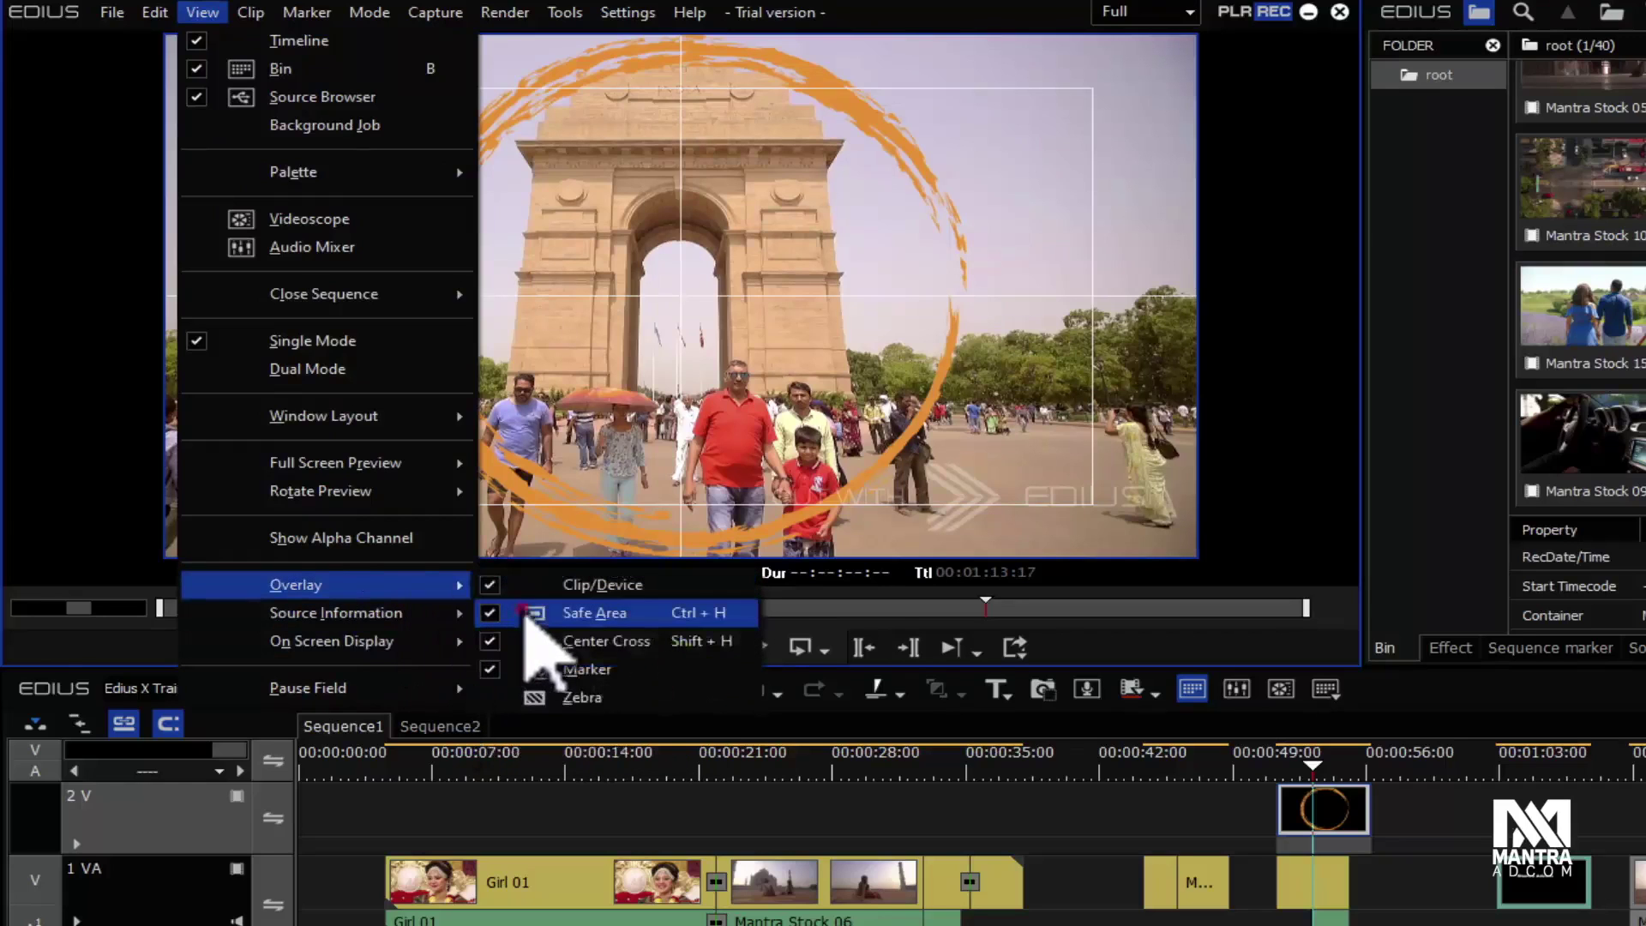
left_click(525, 612)
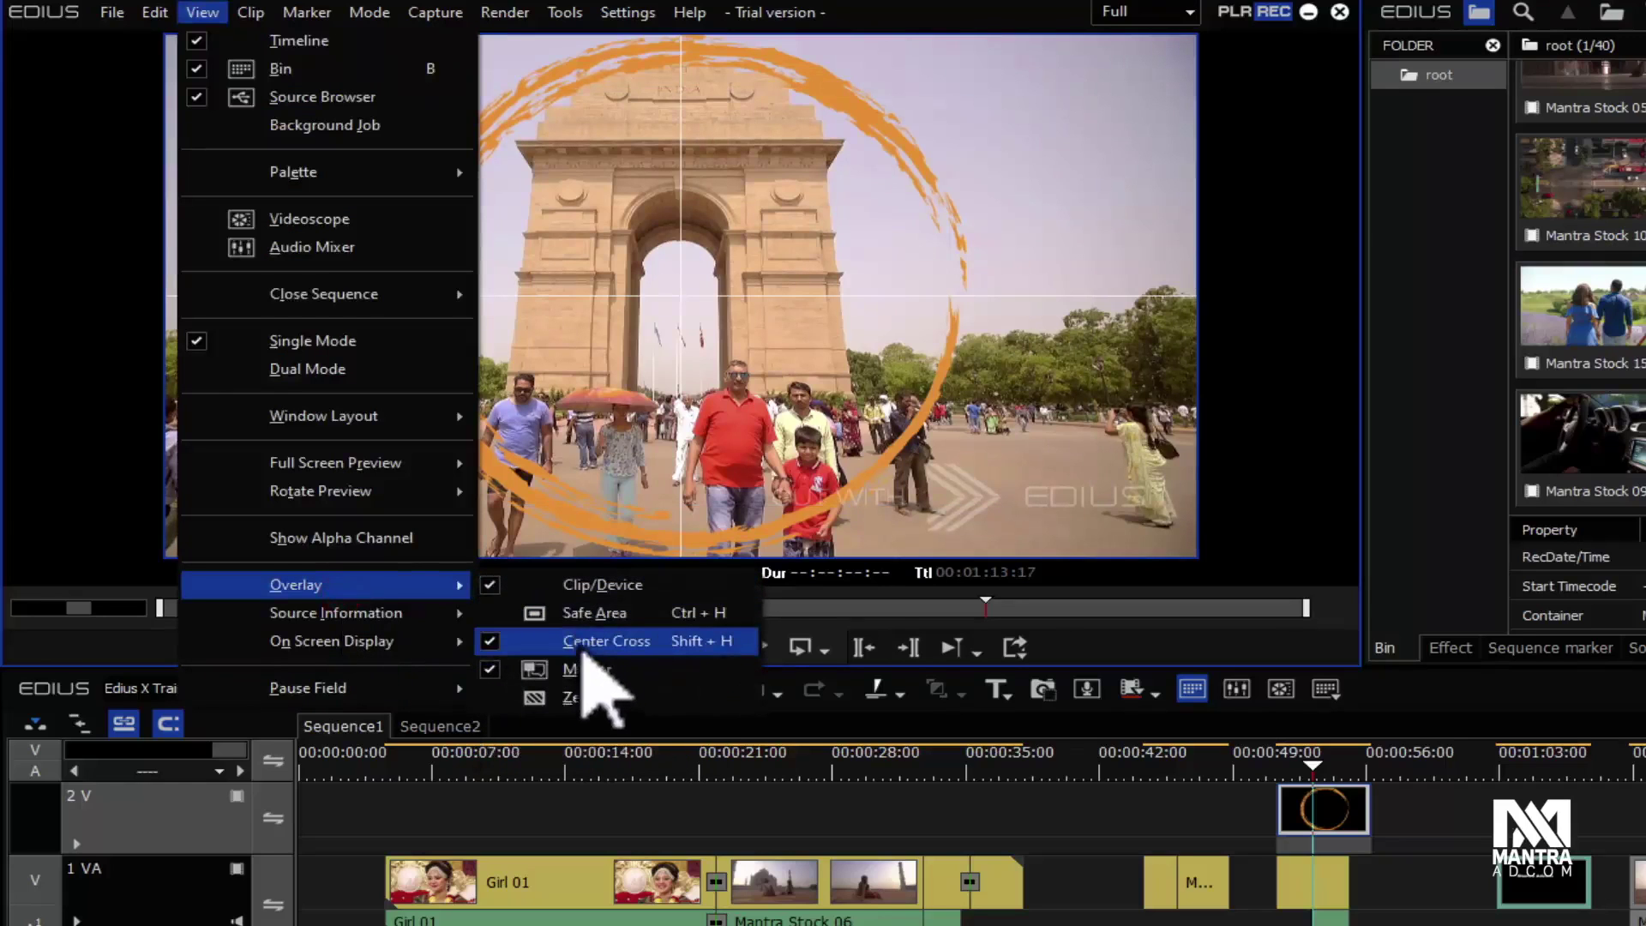
Step: Turn off the Center Cross overlay and turn on the Status on-screen display in the preview
left_click(585, 649)
left_click(203, 12)
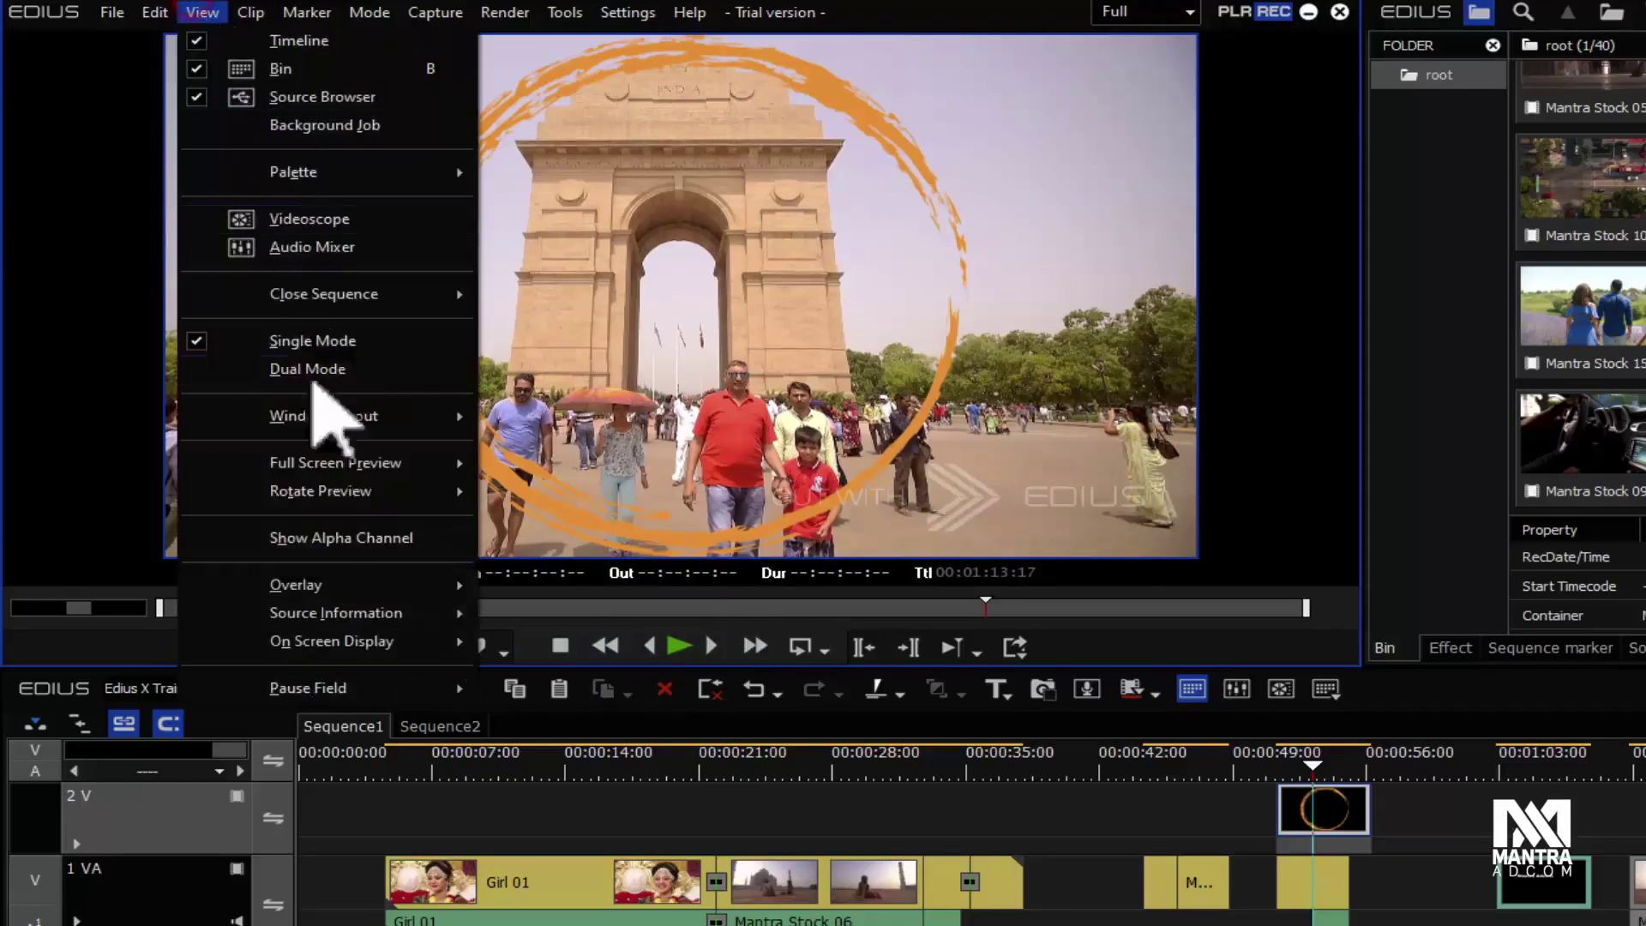
left_click(365, 614)
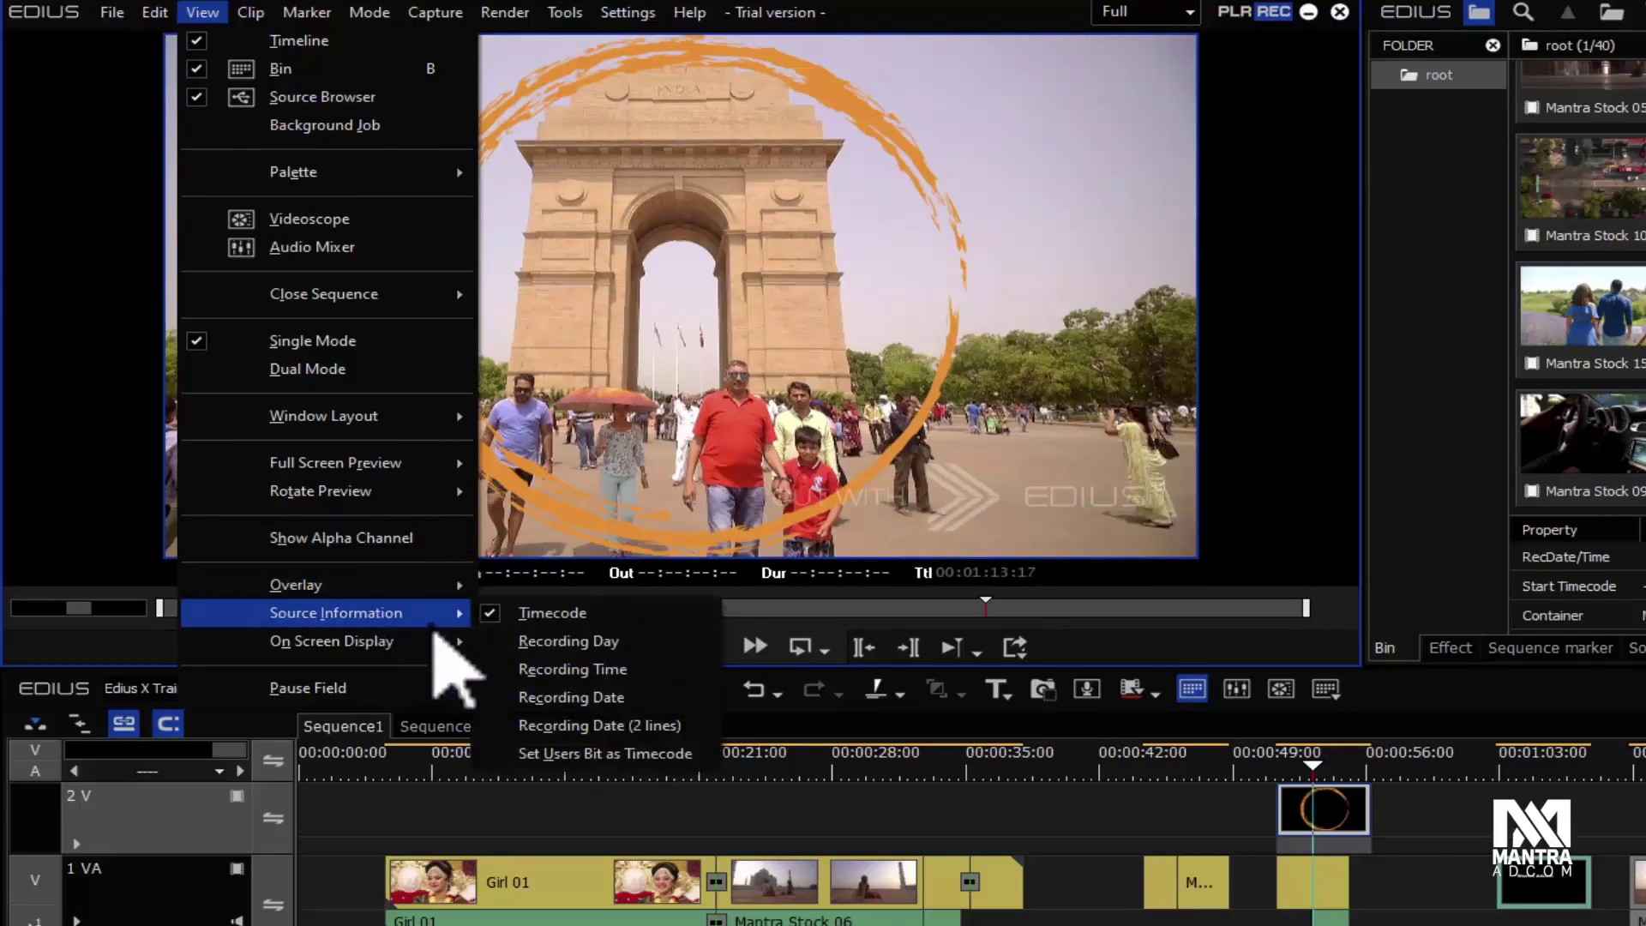
mouse_move(442, 644)
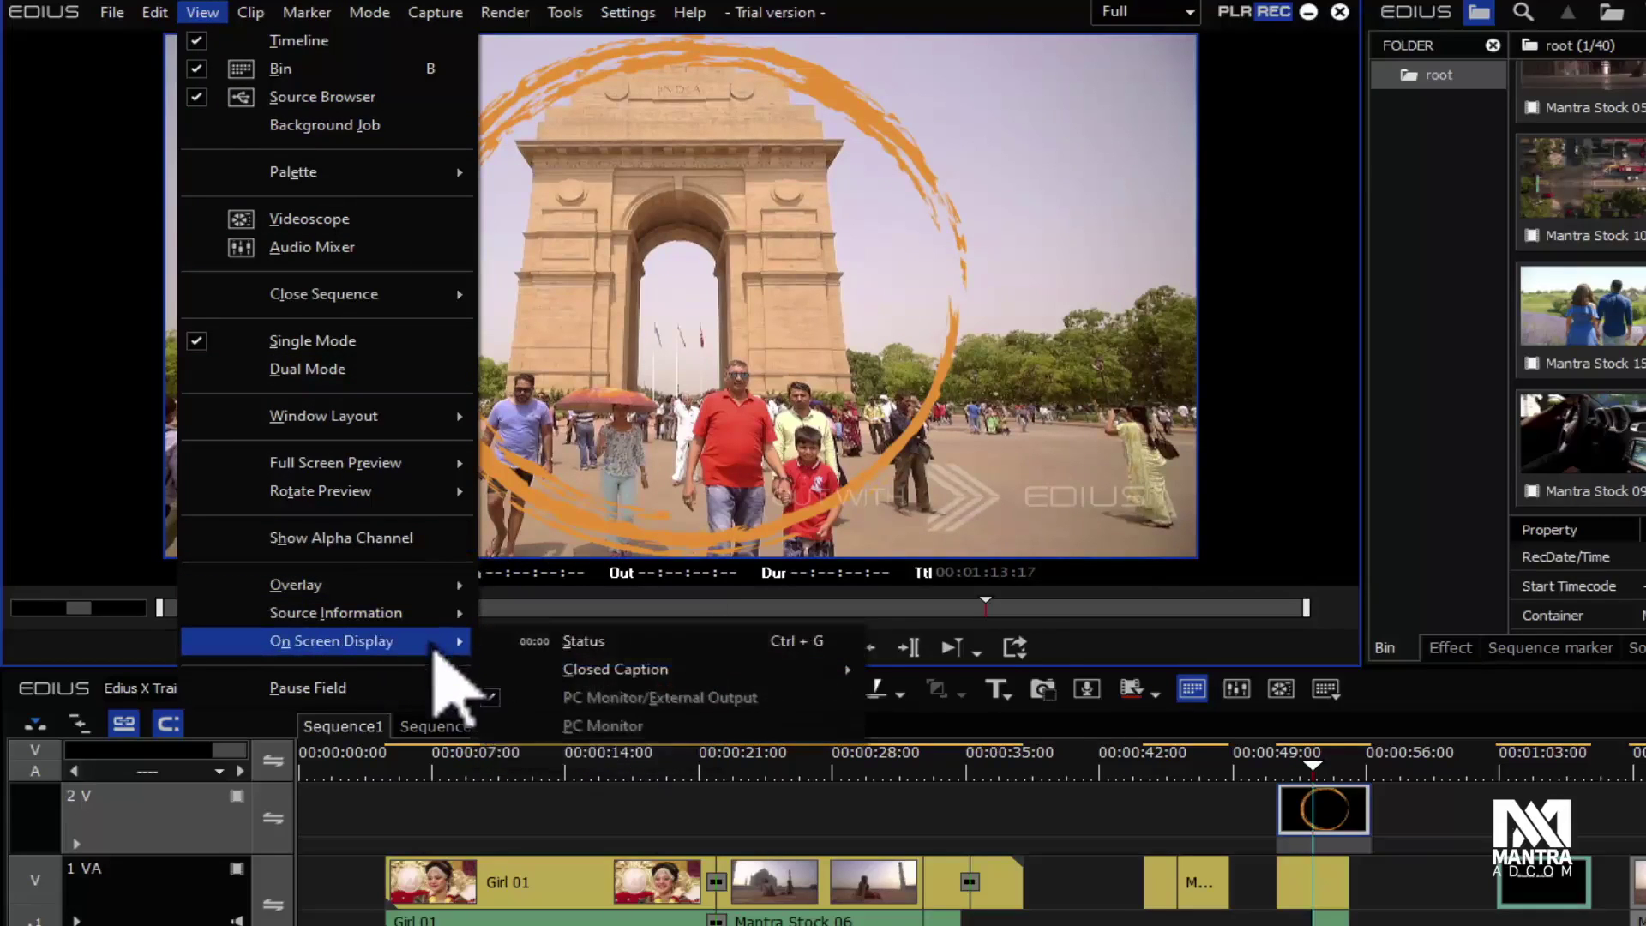
left_click(663, 639)
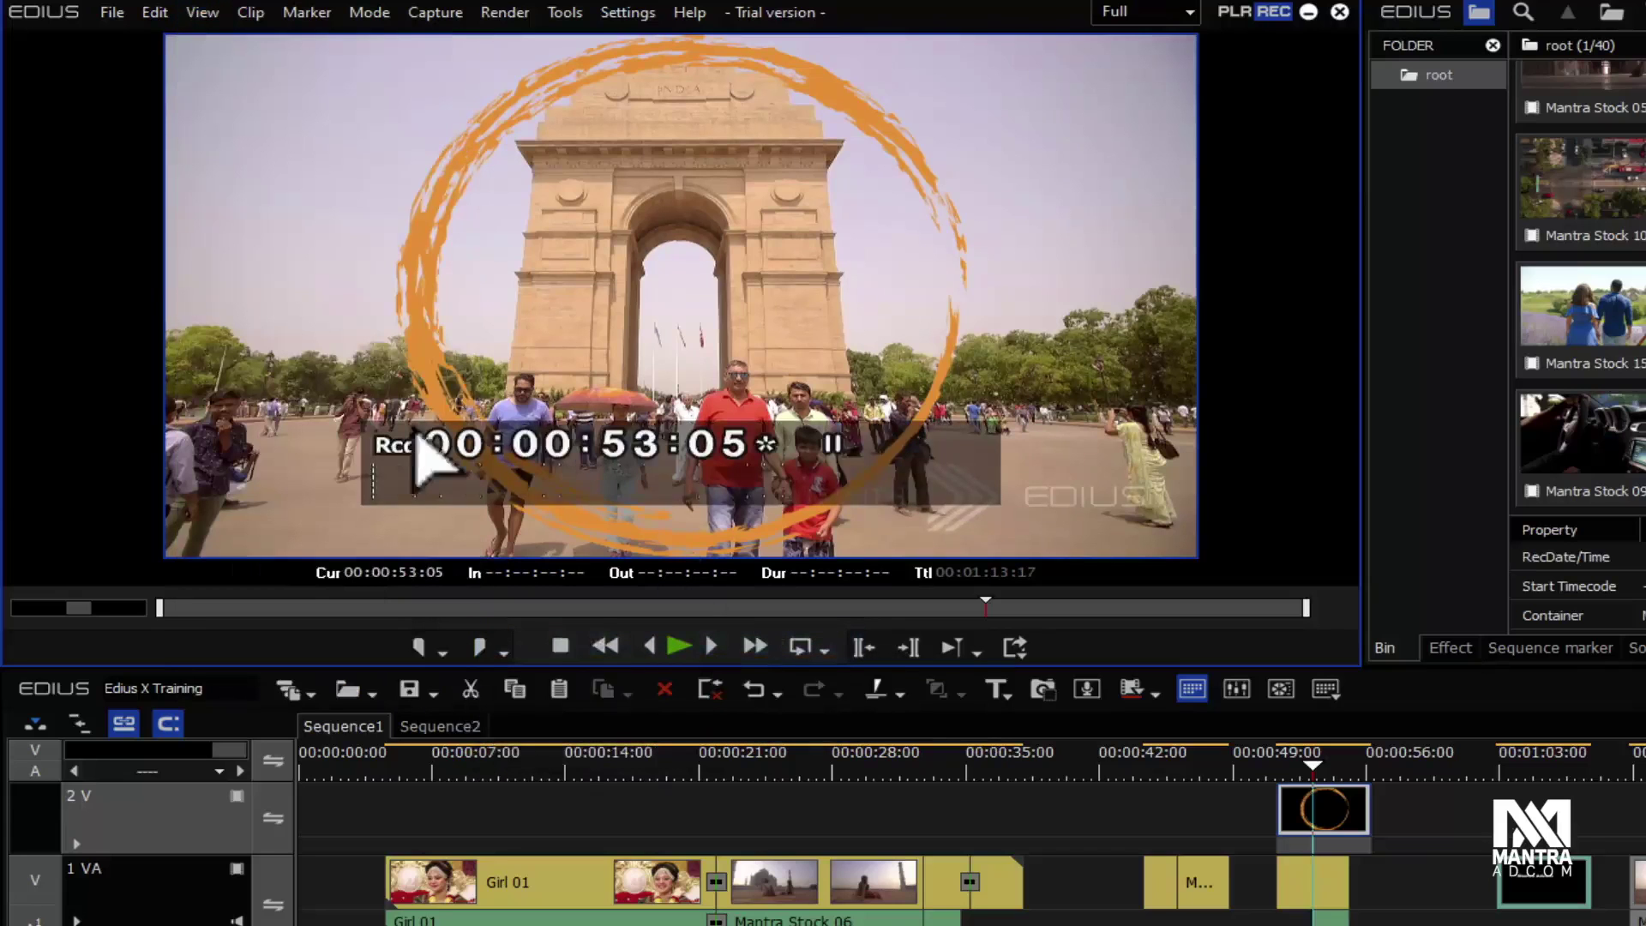
Step: Move the timeline playhead to 00:00:47:16 and switch the preview from the recorder to the player
left_click_drag(1019, 774, 1207, 776)
left_click(203, 12)
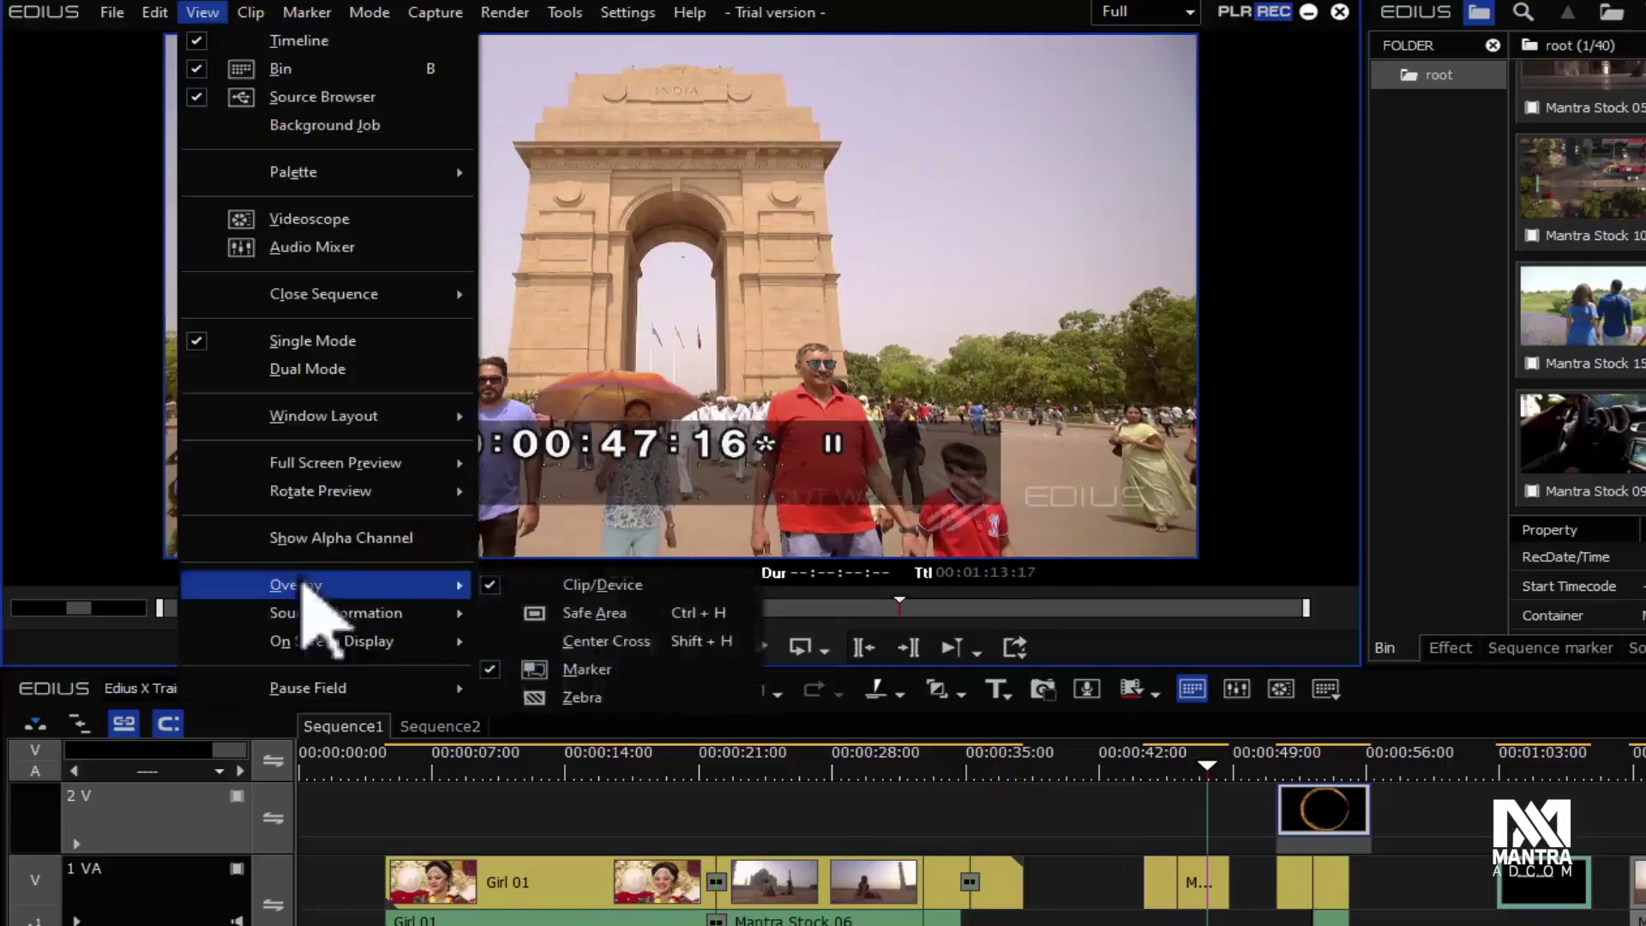
left_click(1120, 66)
left_click(1233, 12)
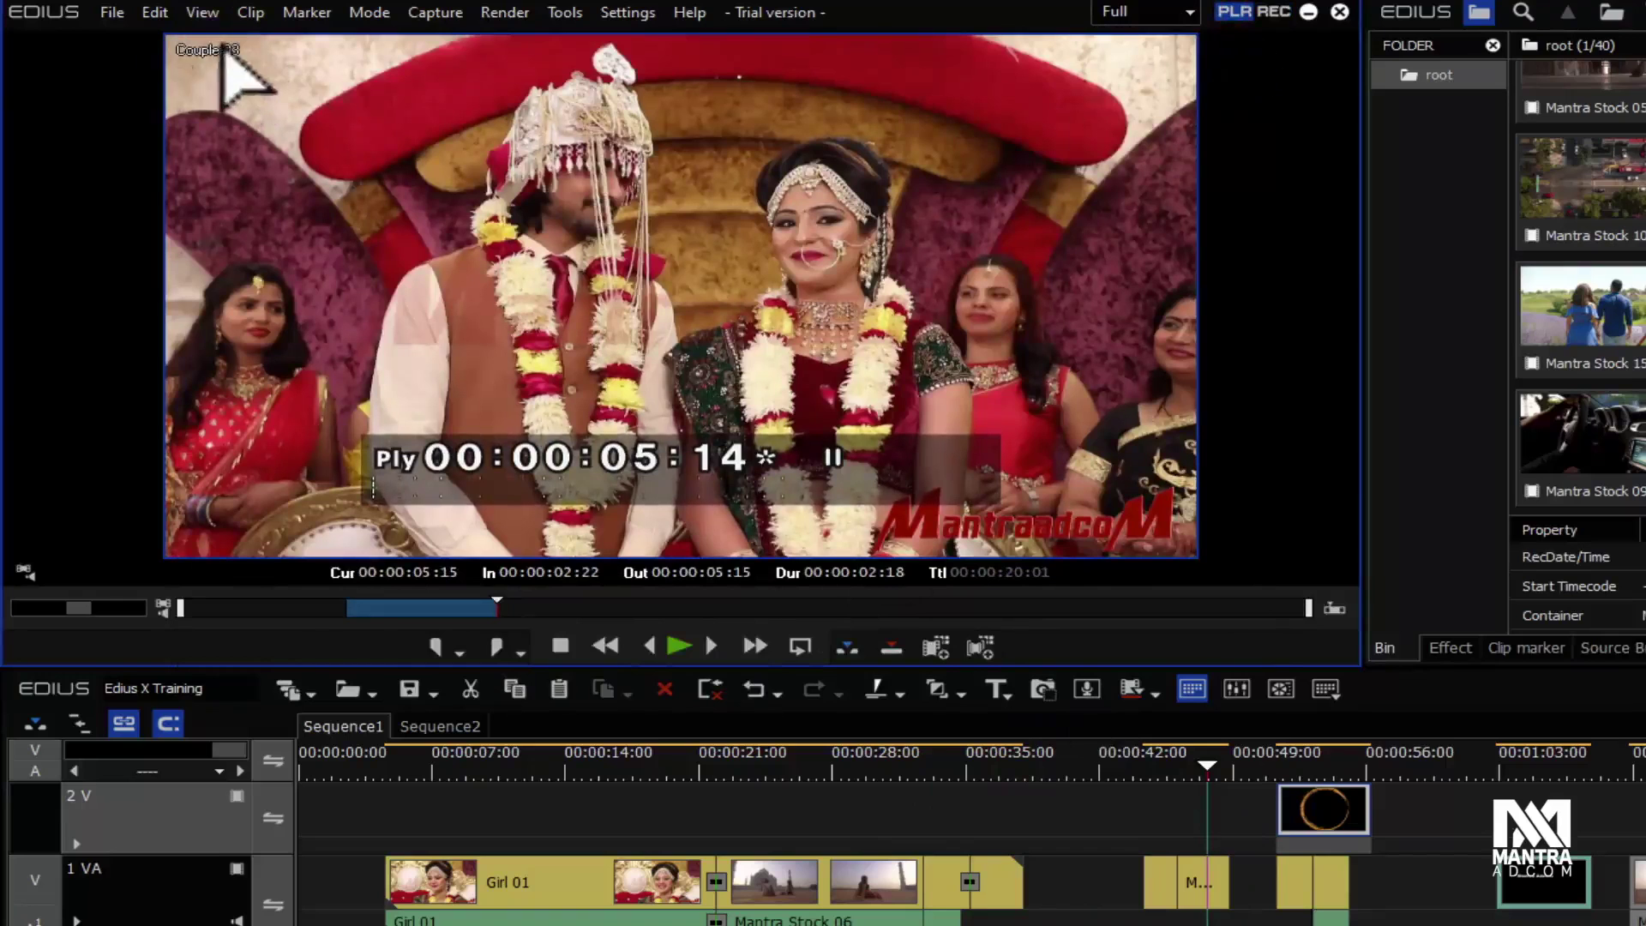
Step: Examine the view and clip commands, comparing the Create Clip options with the timeline's title creation options
left_click(212, 13)
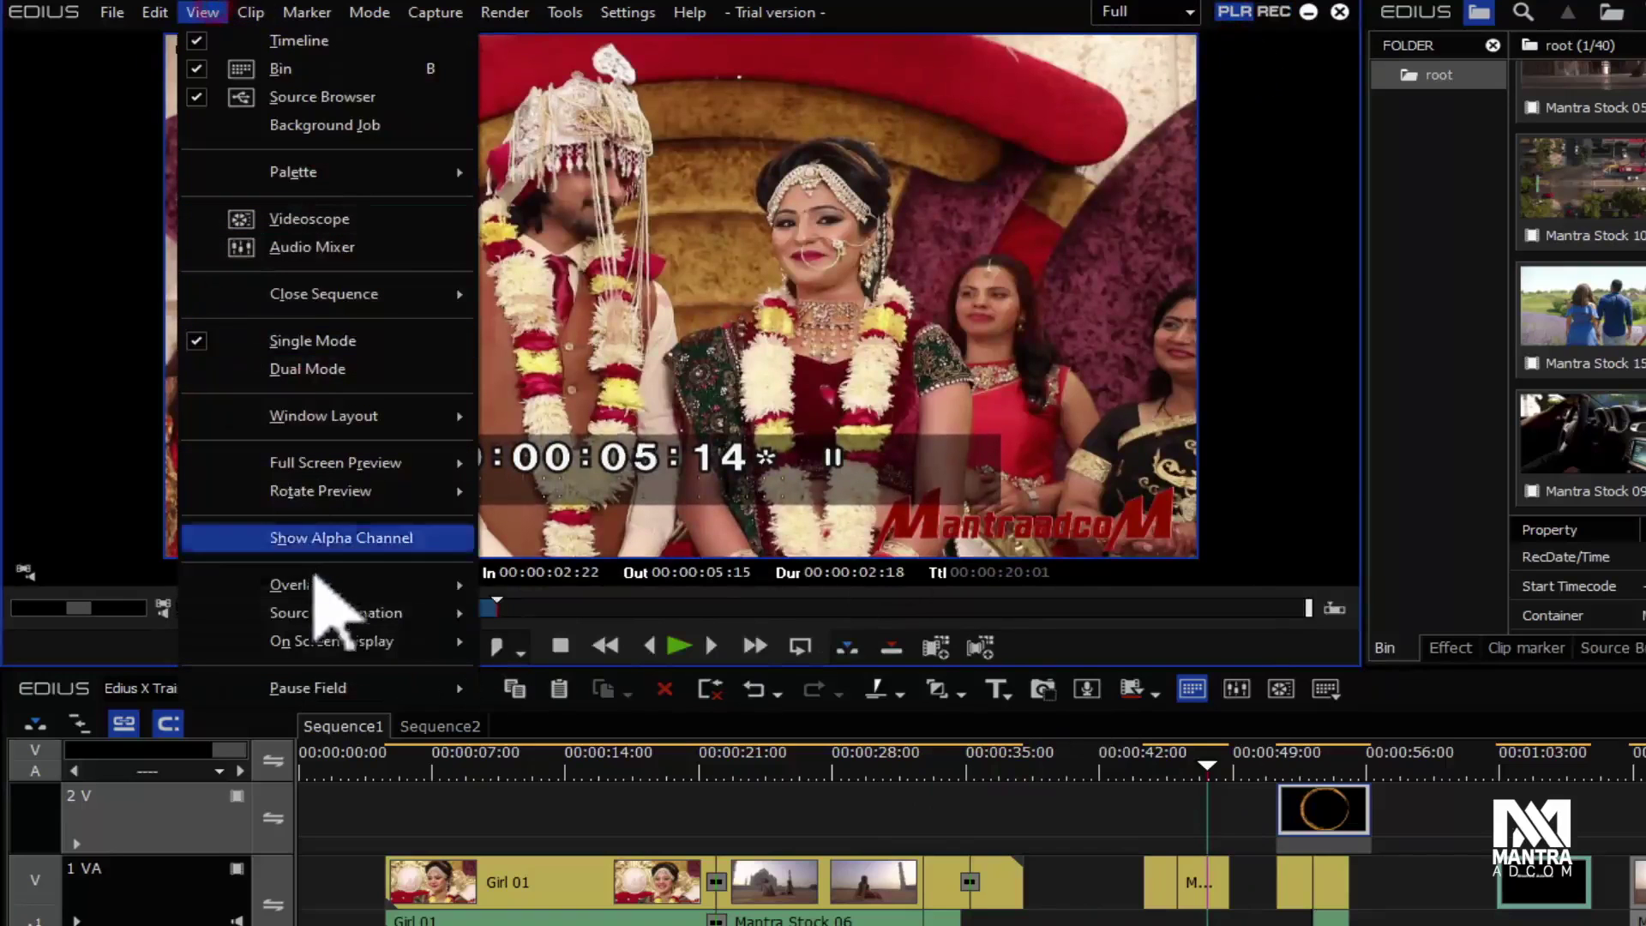
mouse_move(394, 660)
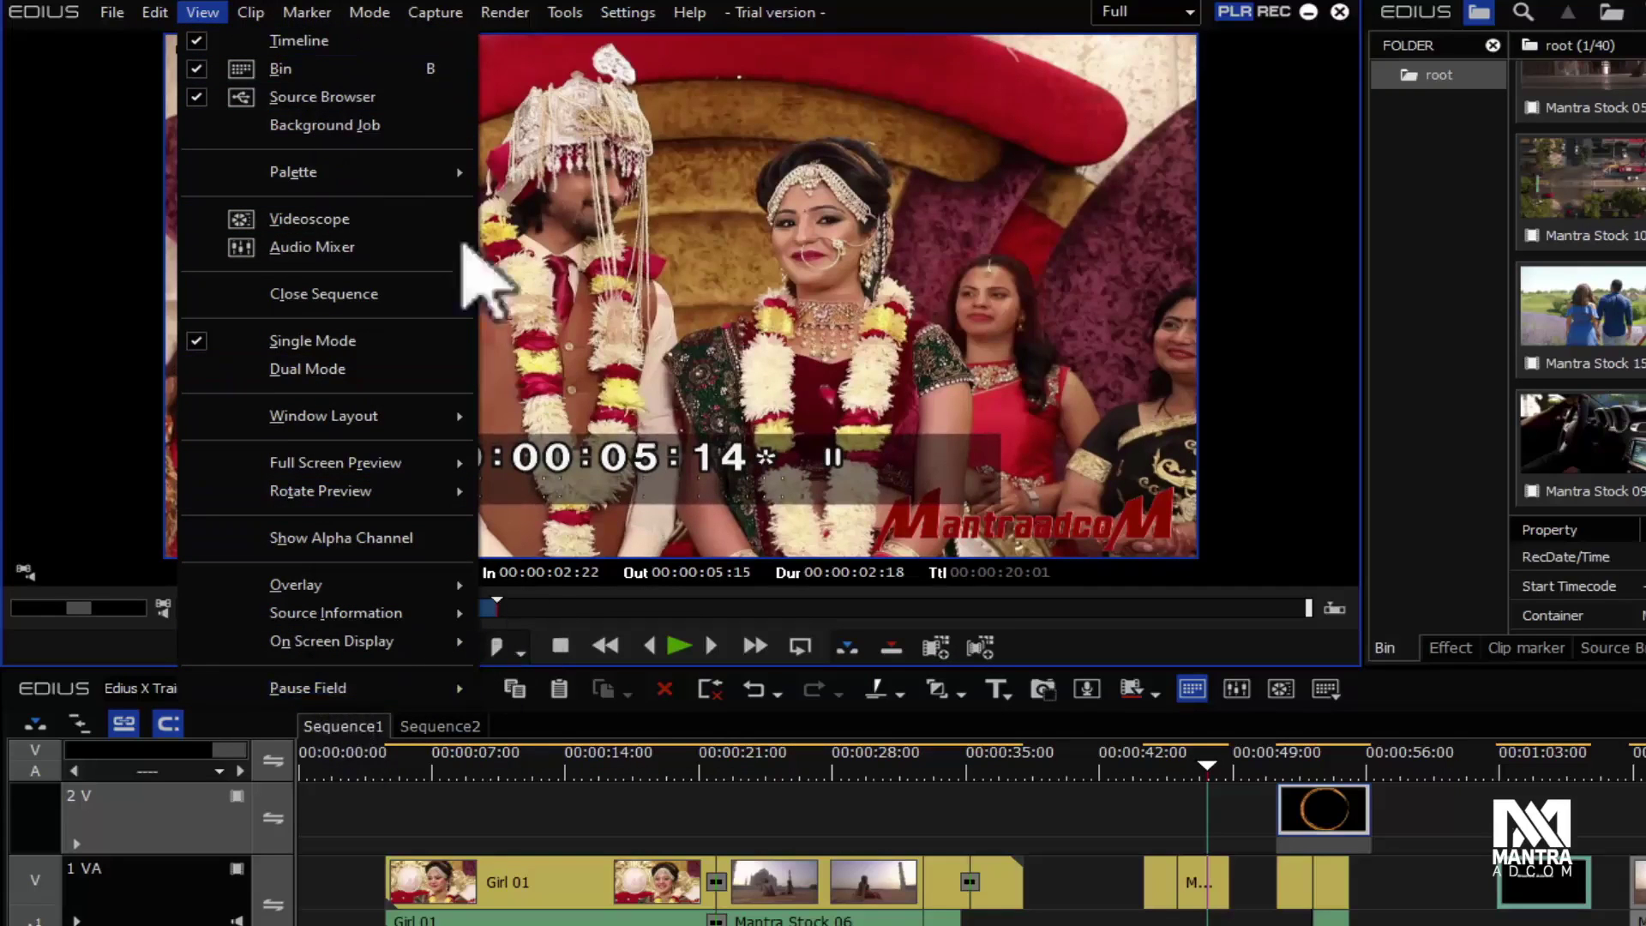
left_click(257, 12)
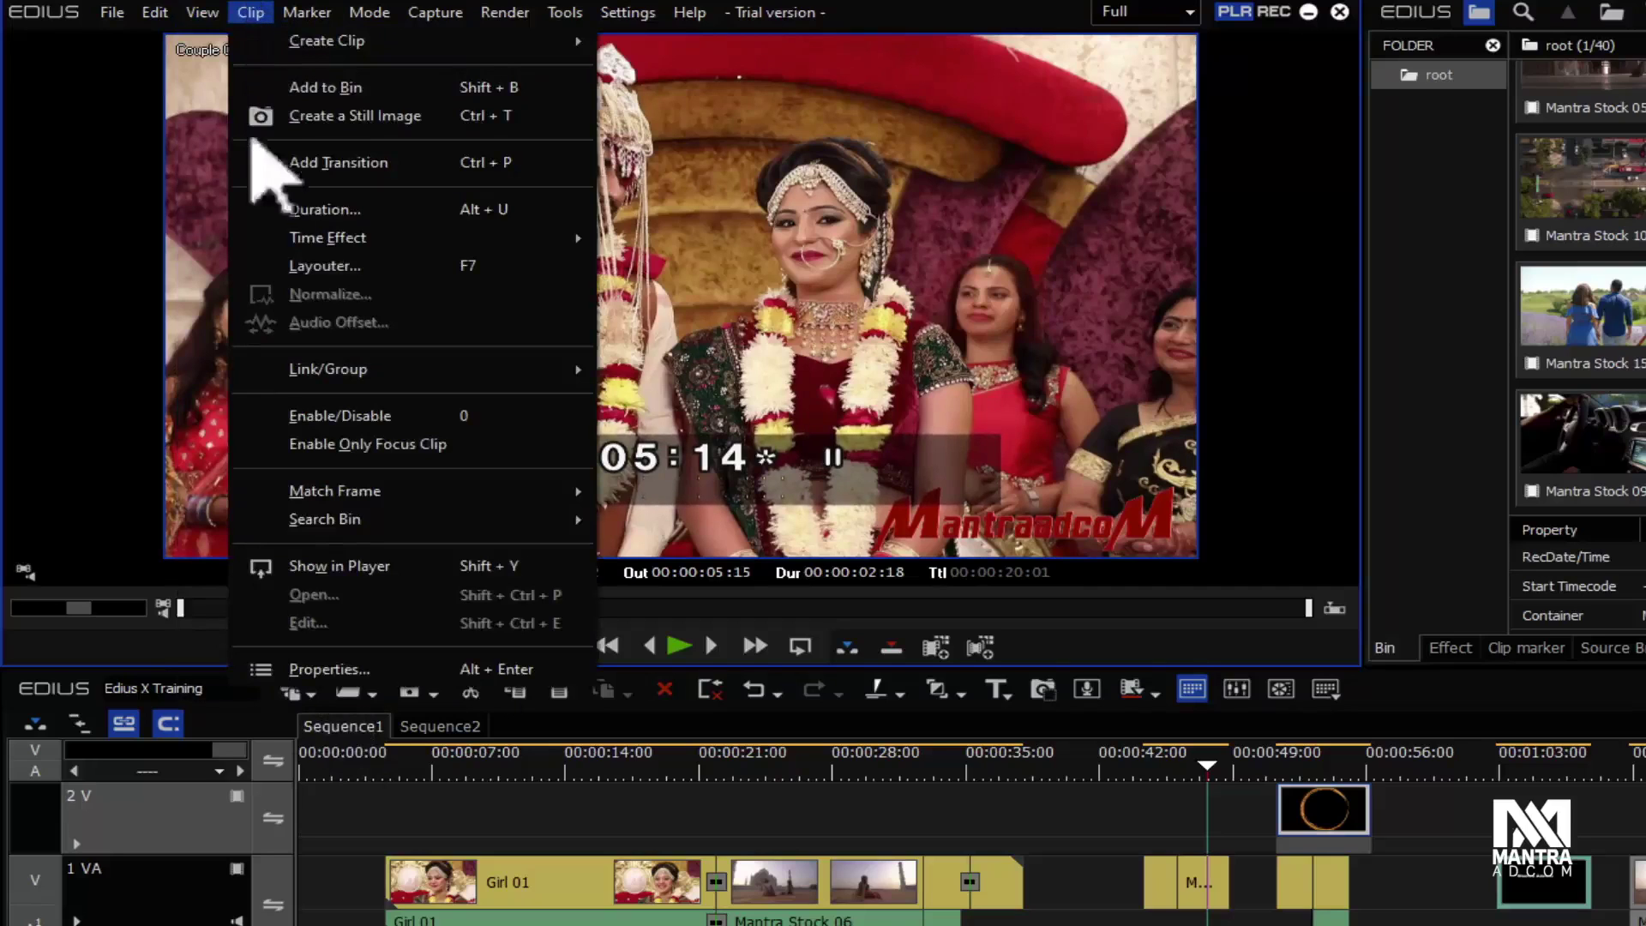
left_click(573, 889)
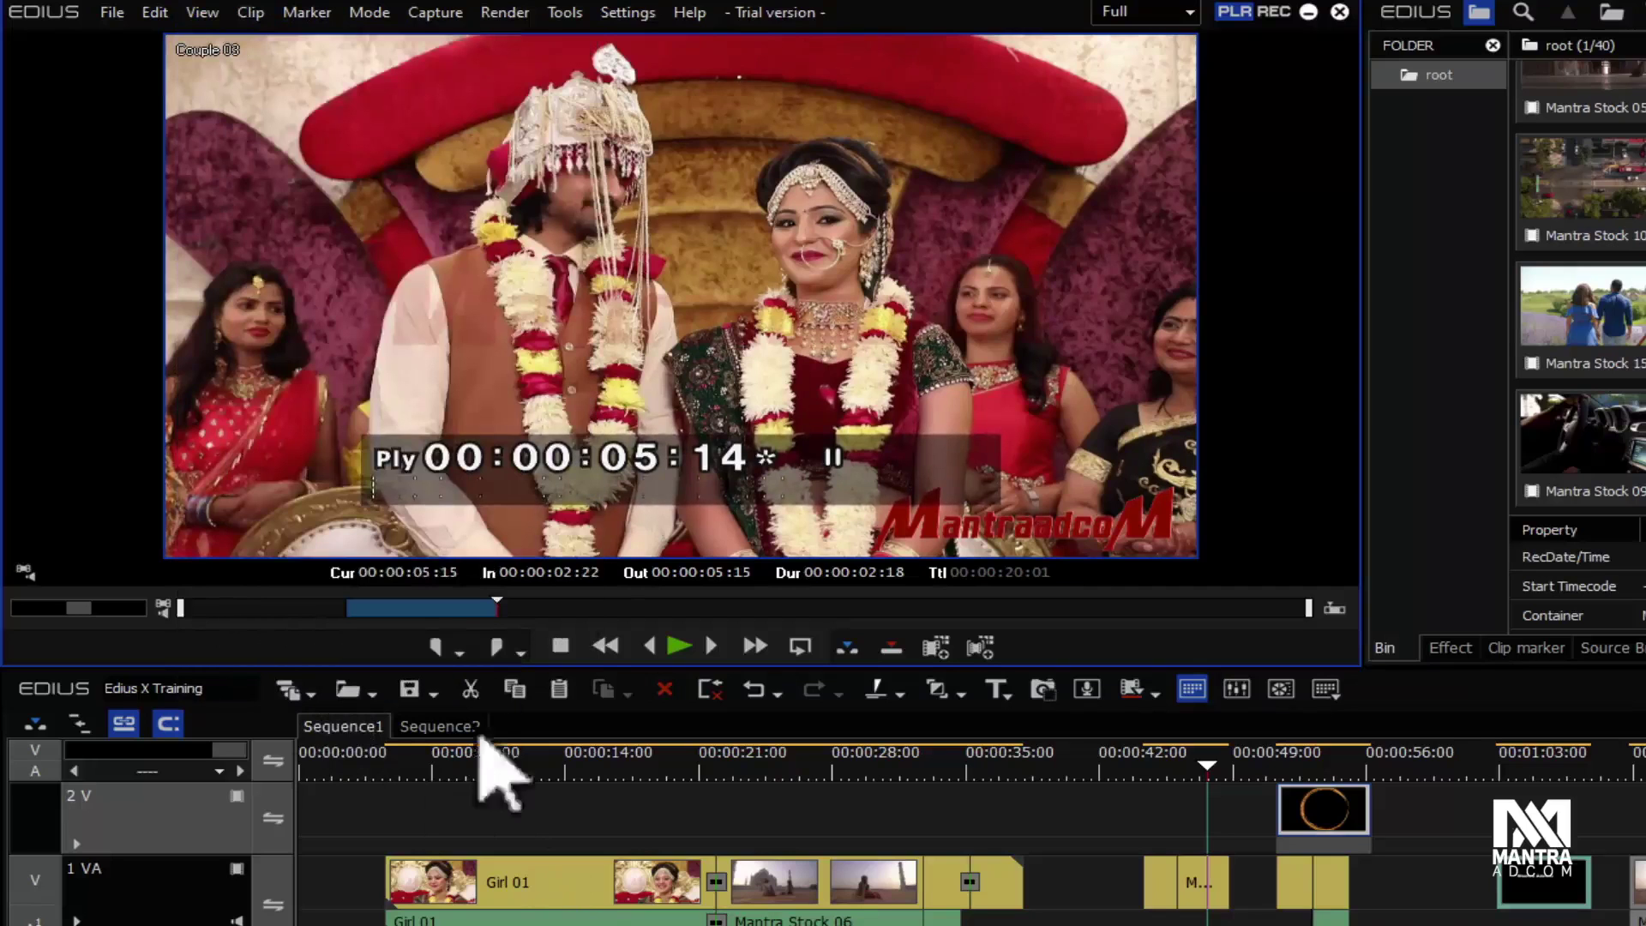
left_click(250, 12)
mouse_move(343, 52)
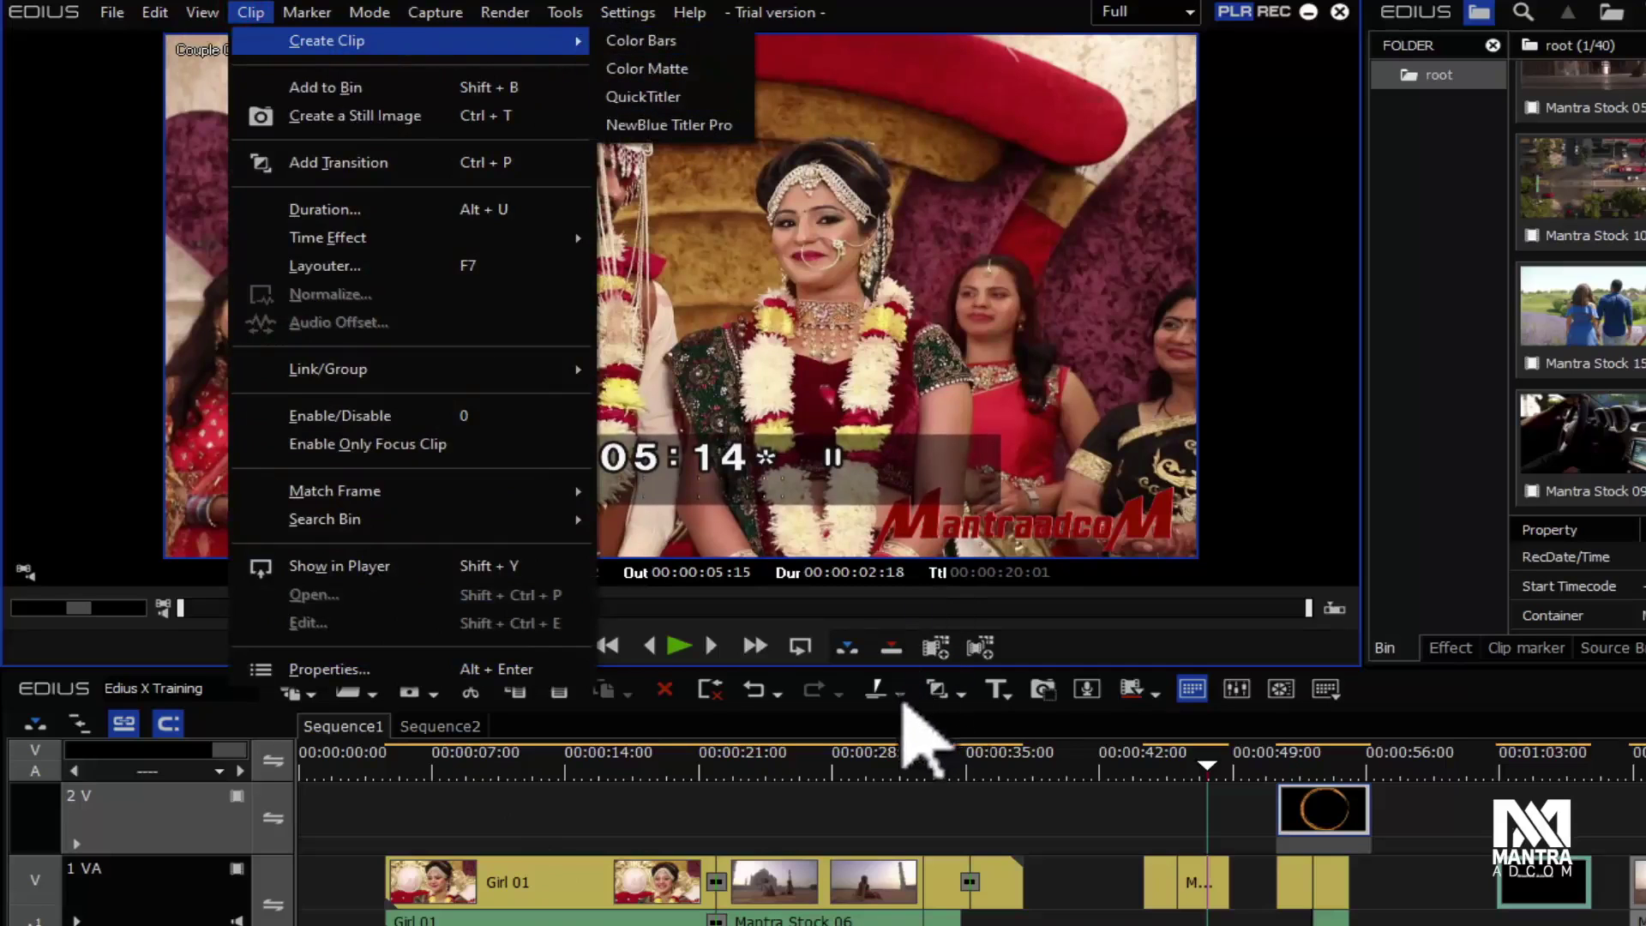
left_click(1005, 696)
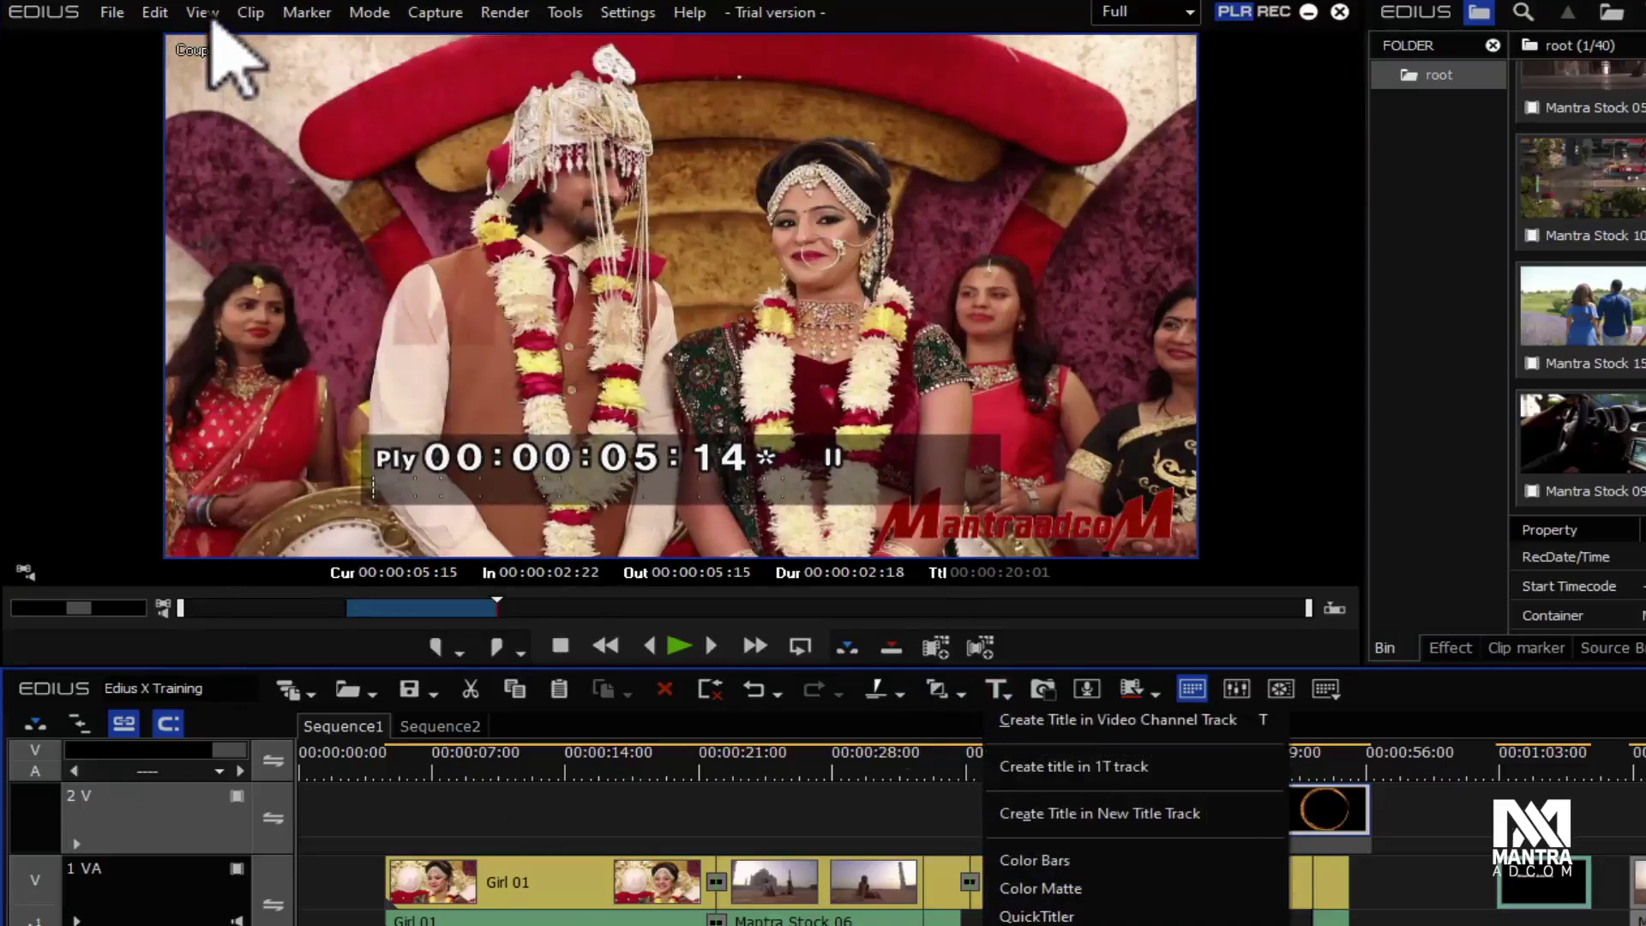
left_click(250, 13)
mouse_move(500, 41)
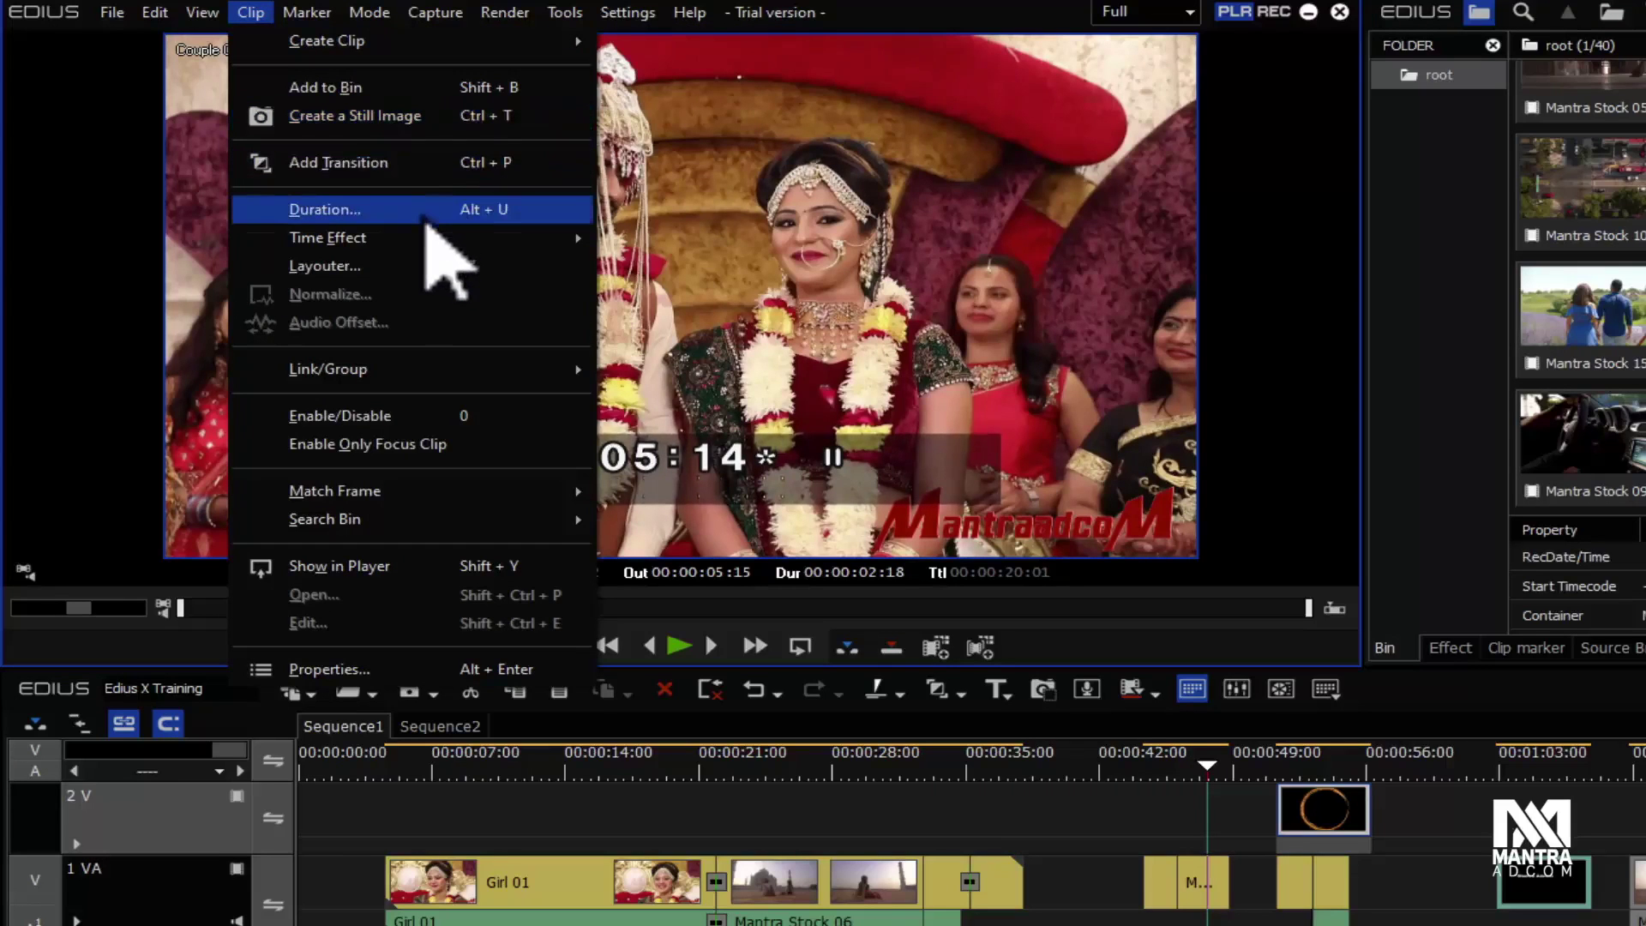
mouse_move(432, 248)
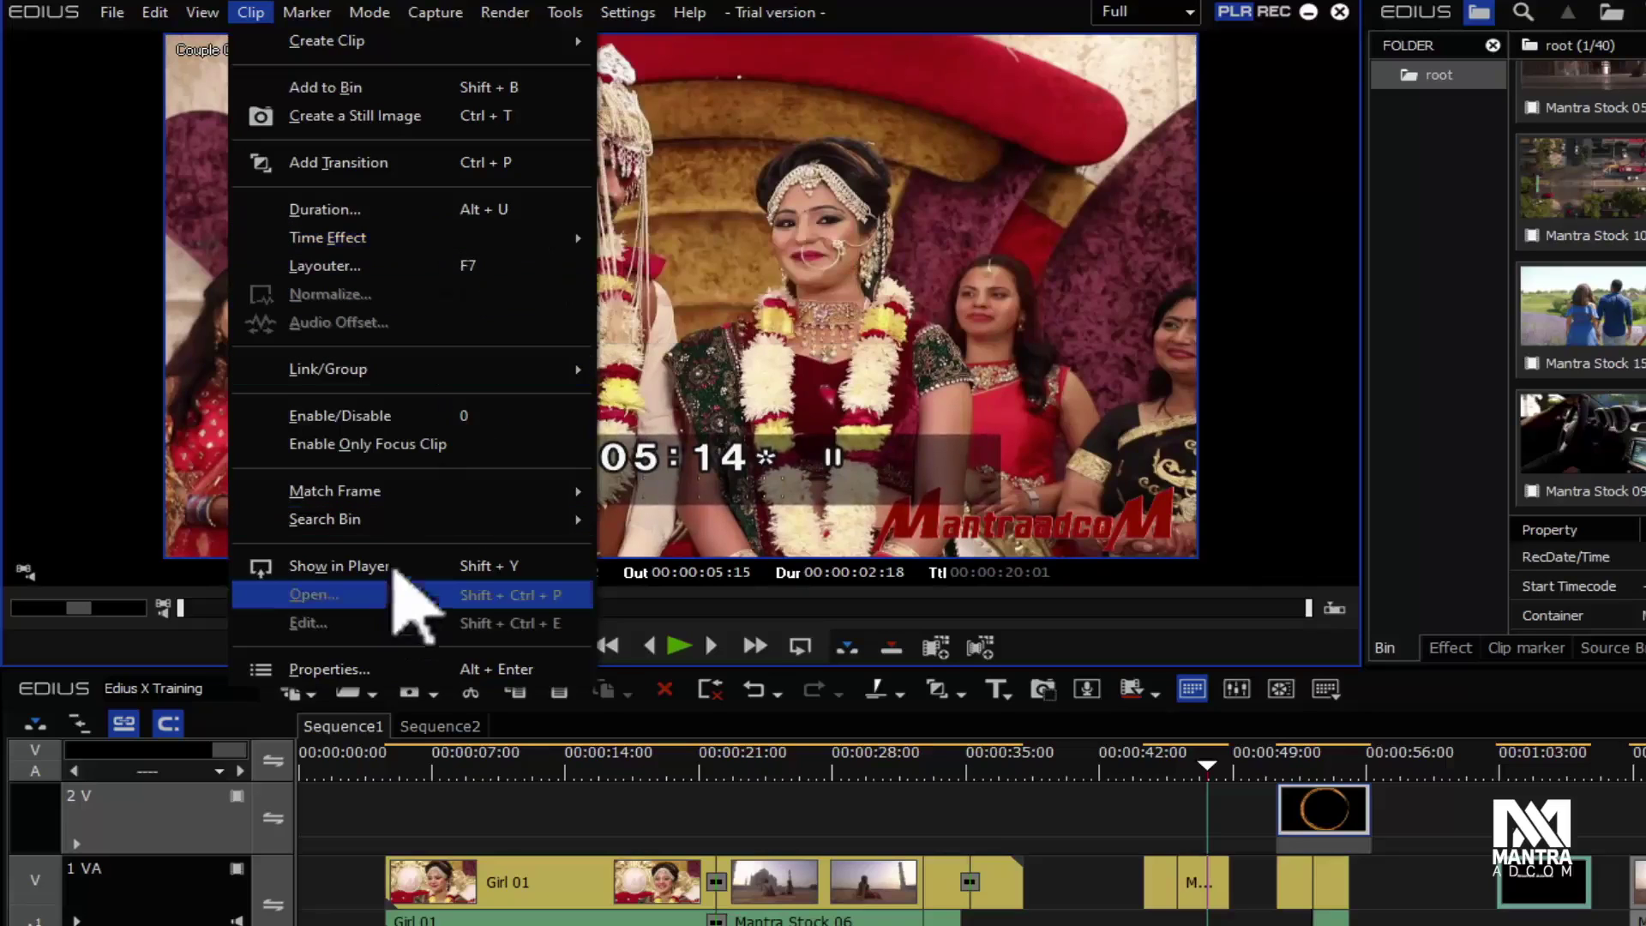
Step: Examine the marker, mode and capture commands, including the input presets
mouse_move(306, 26)
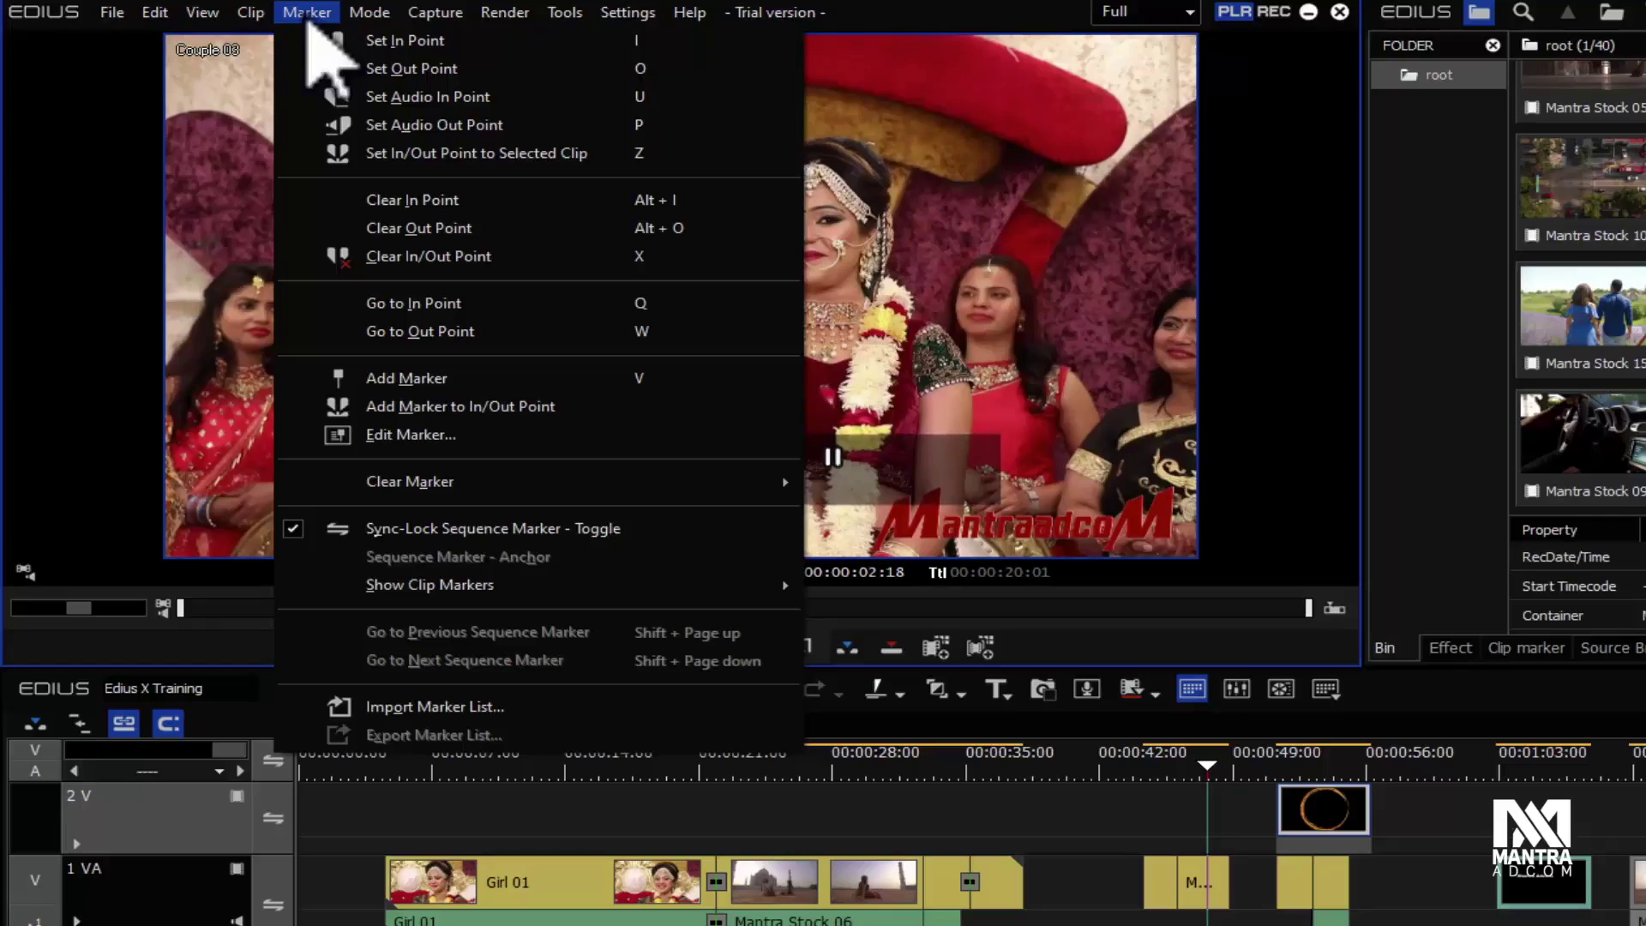
left_click(370, 17)
left_click(370, 17)
mouse_move(435, 12)
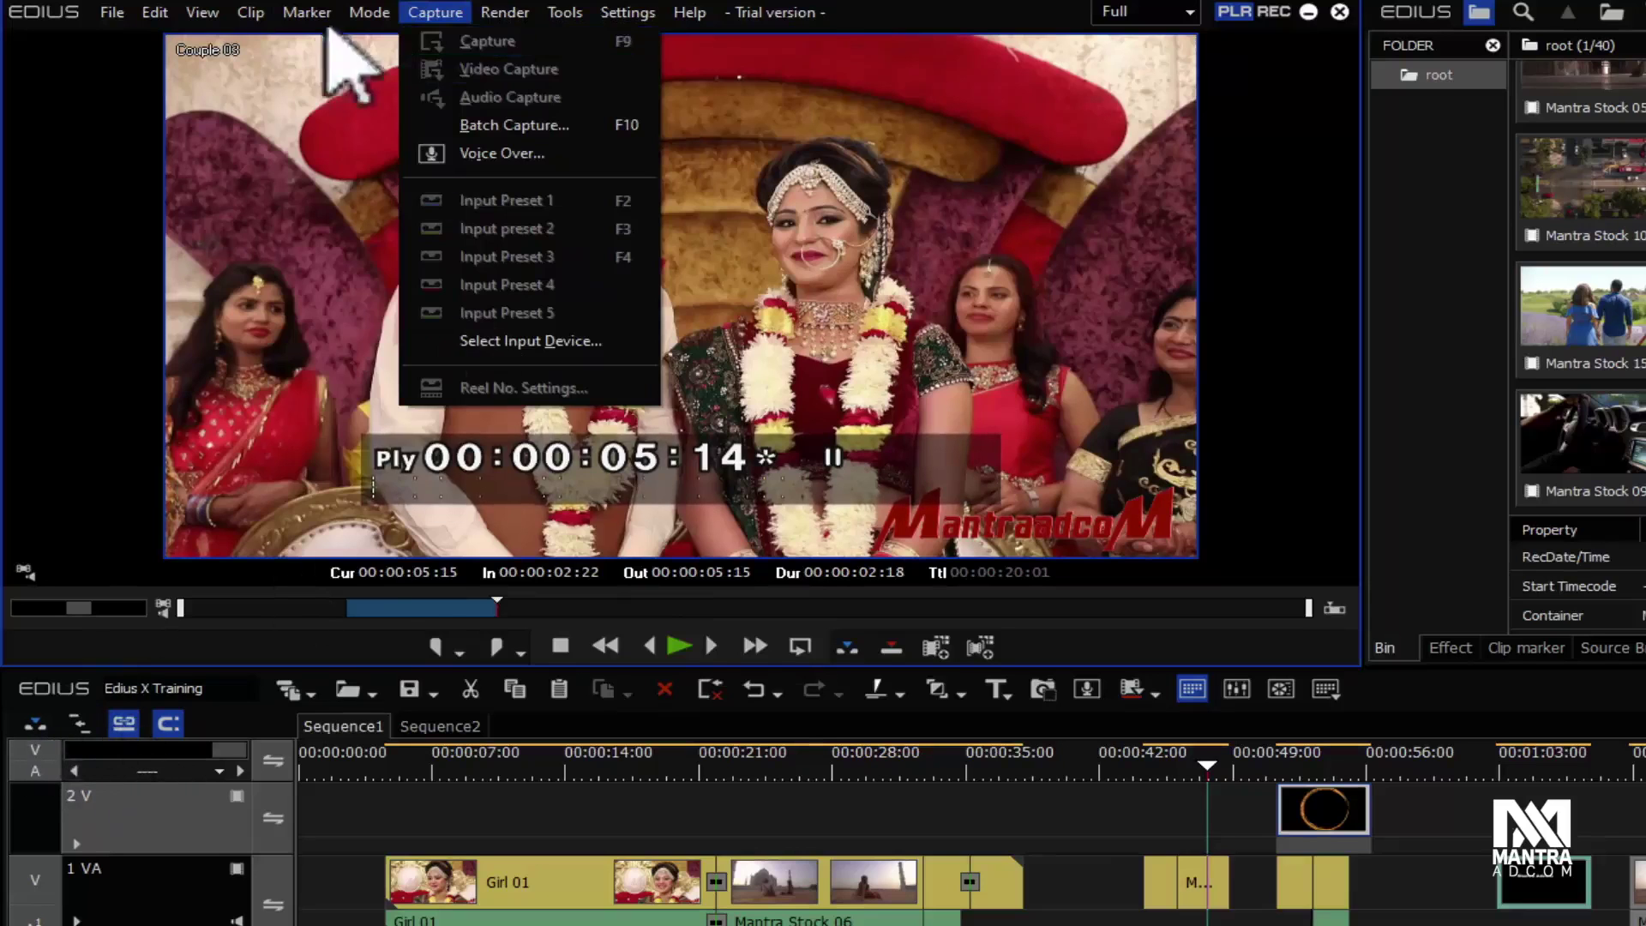
mouse_move(380, 17)
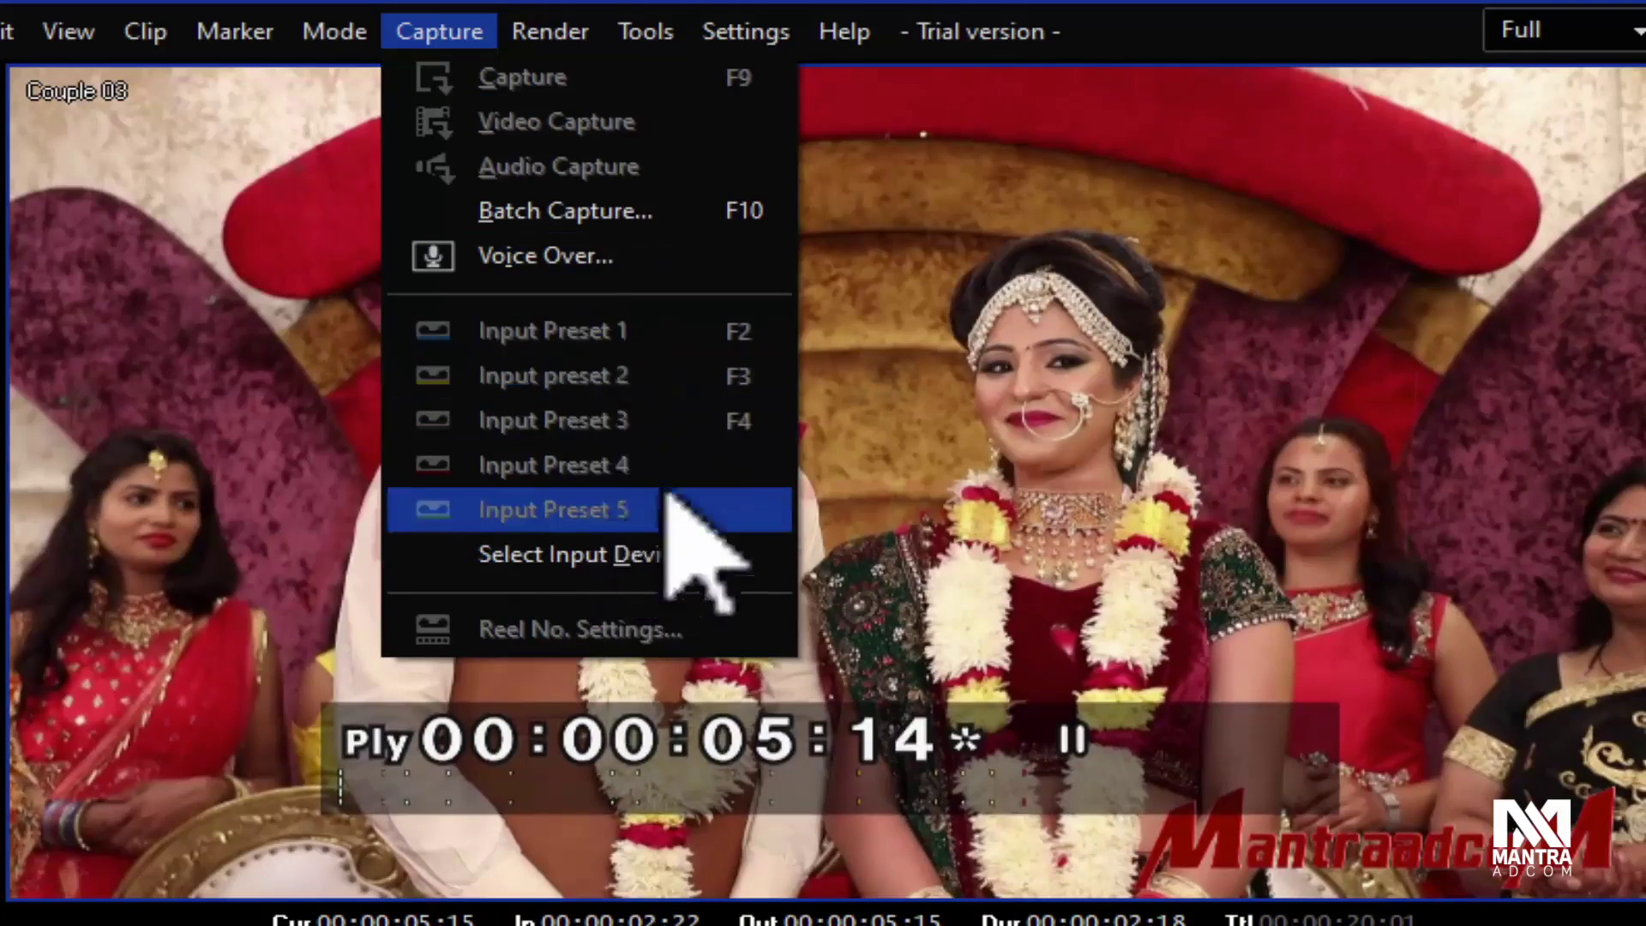
Step: Examine the render commands, including the loaded-area options for Render Entire Project and Render Sequence
mouse_move(543, 45)
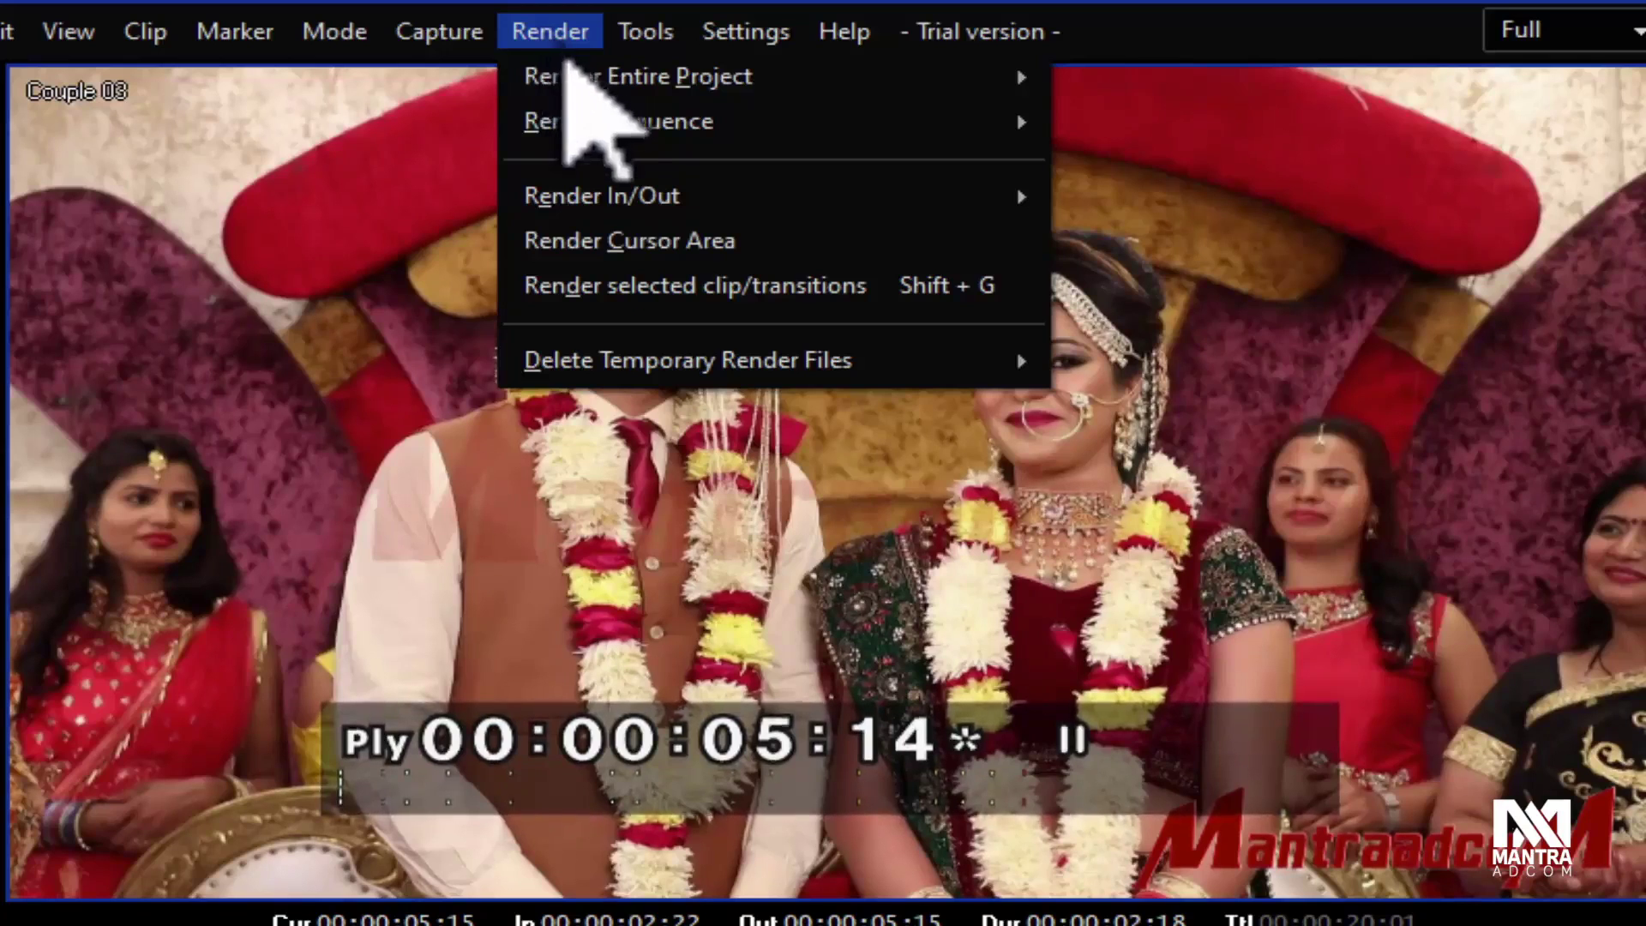
mouse_move(570, 82)
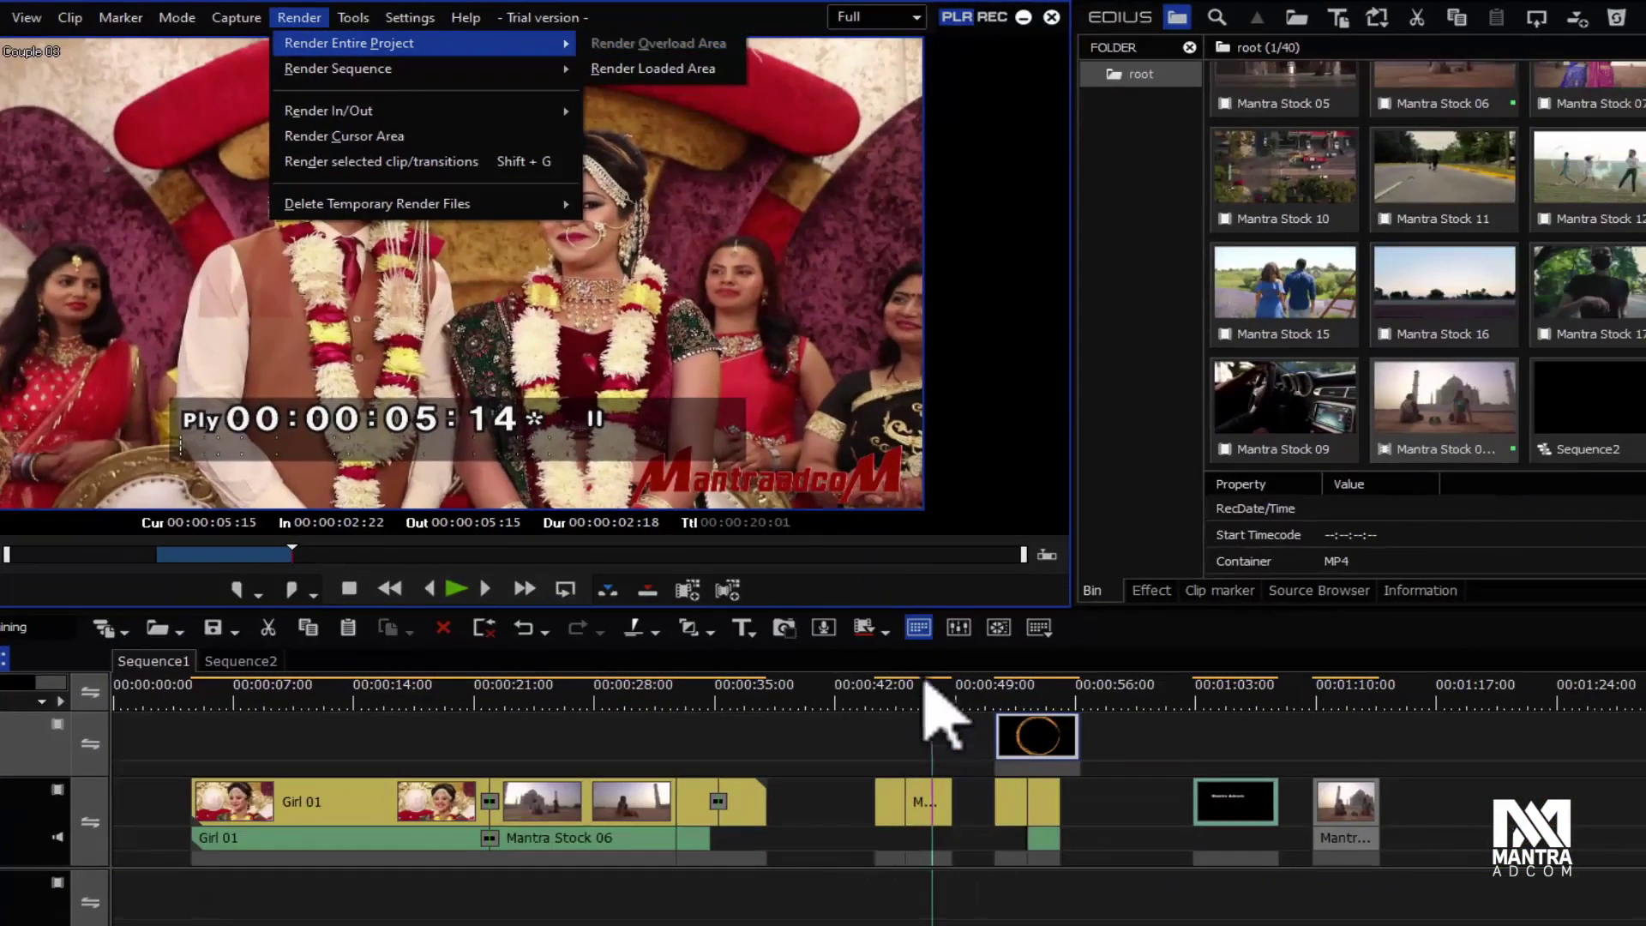
mouse_move(455, 74)
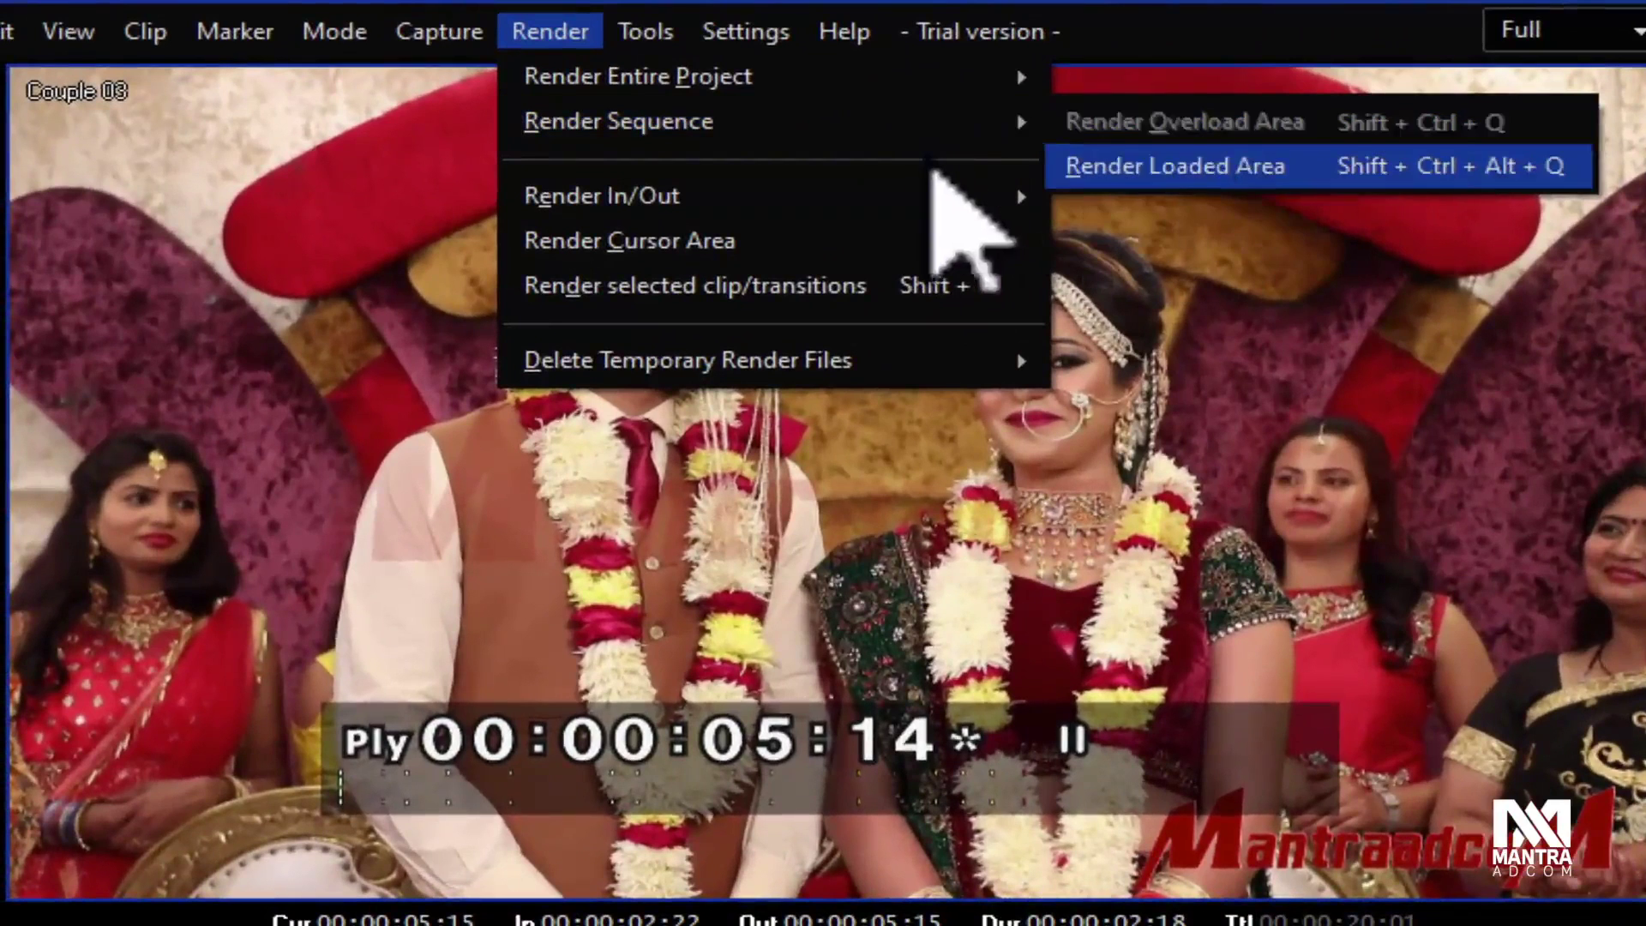
mouse_move(856, 202)
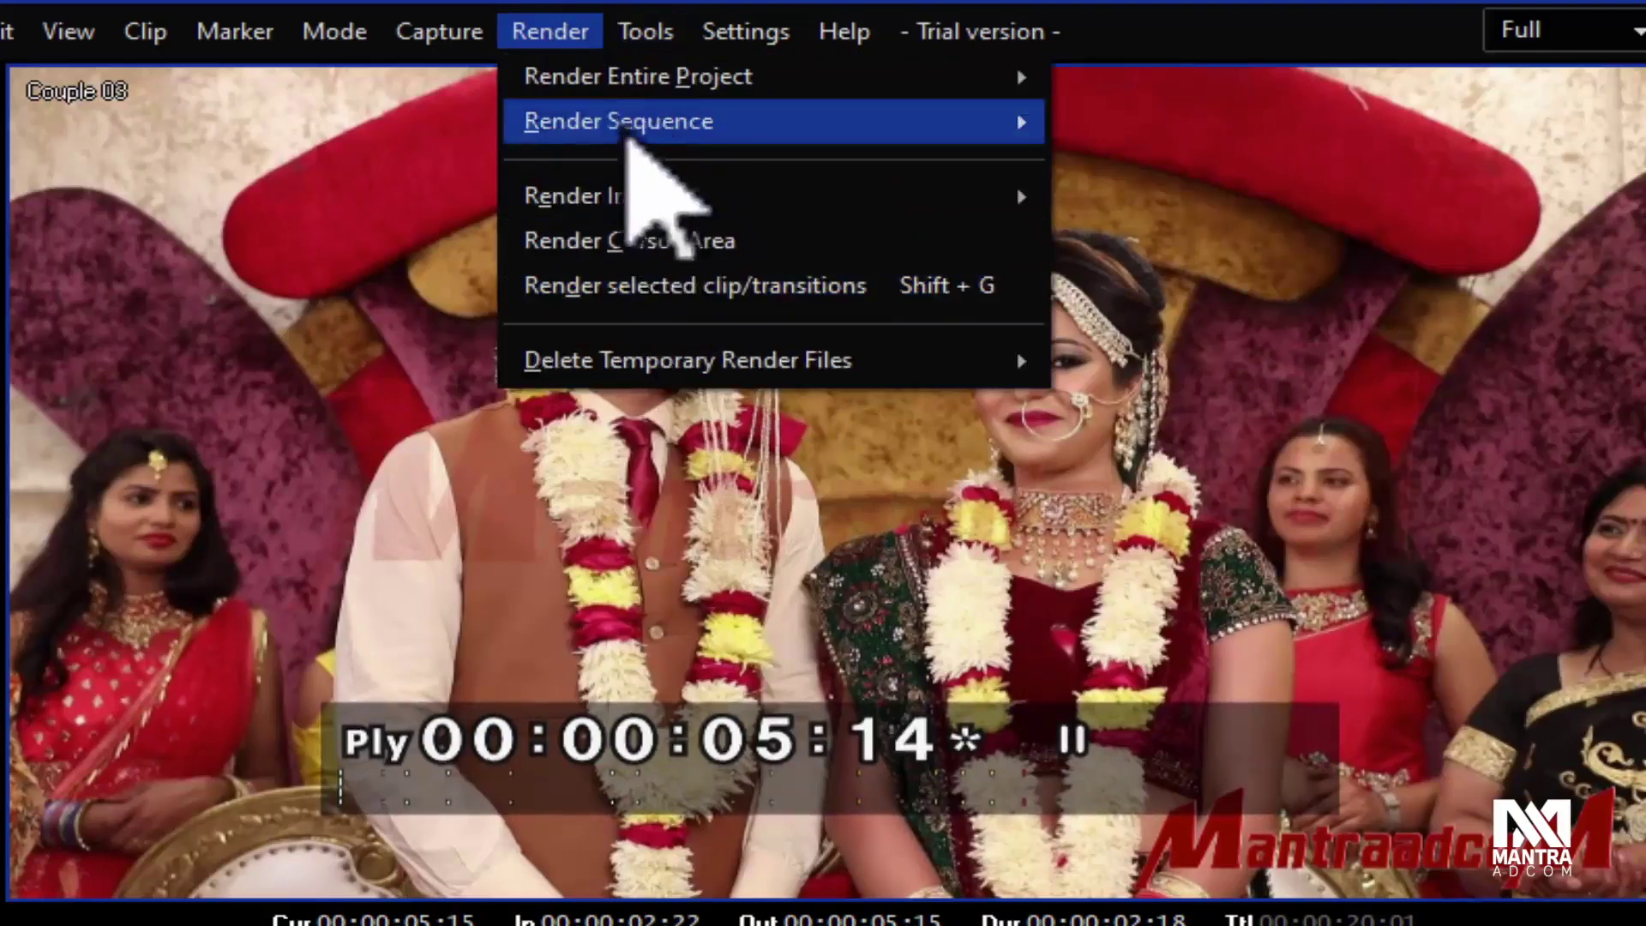
mouse_move(652, 120)
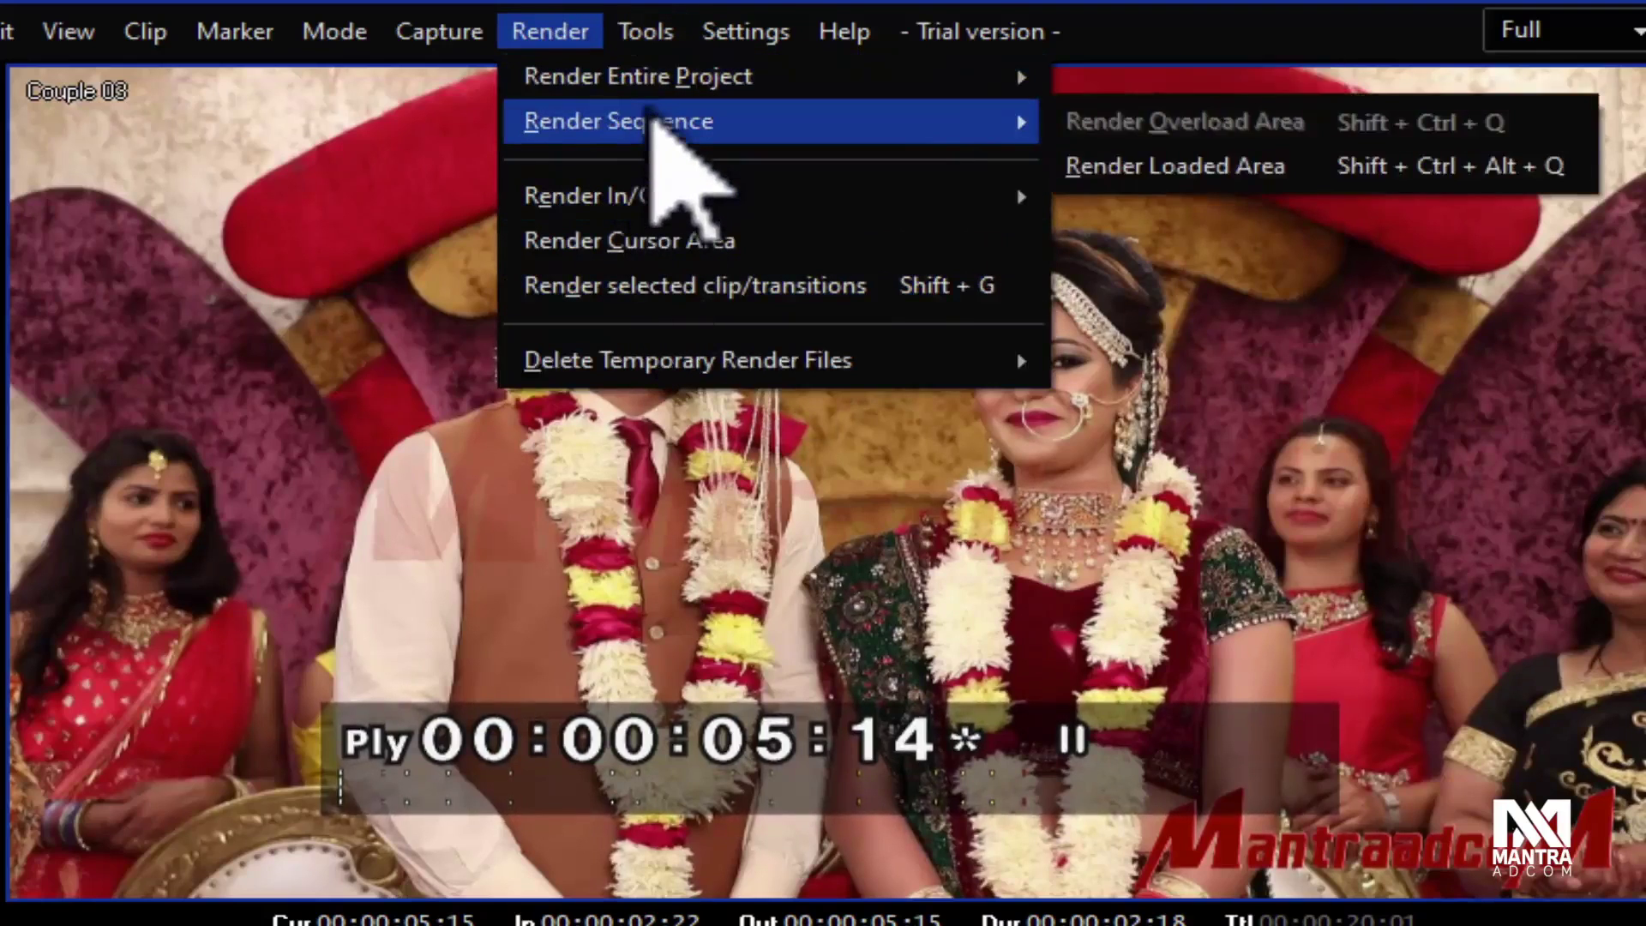
Step: Check the GV Job Monitor's job list, close the monitor, and look over the settings commands
mouse_move(664, 47)
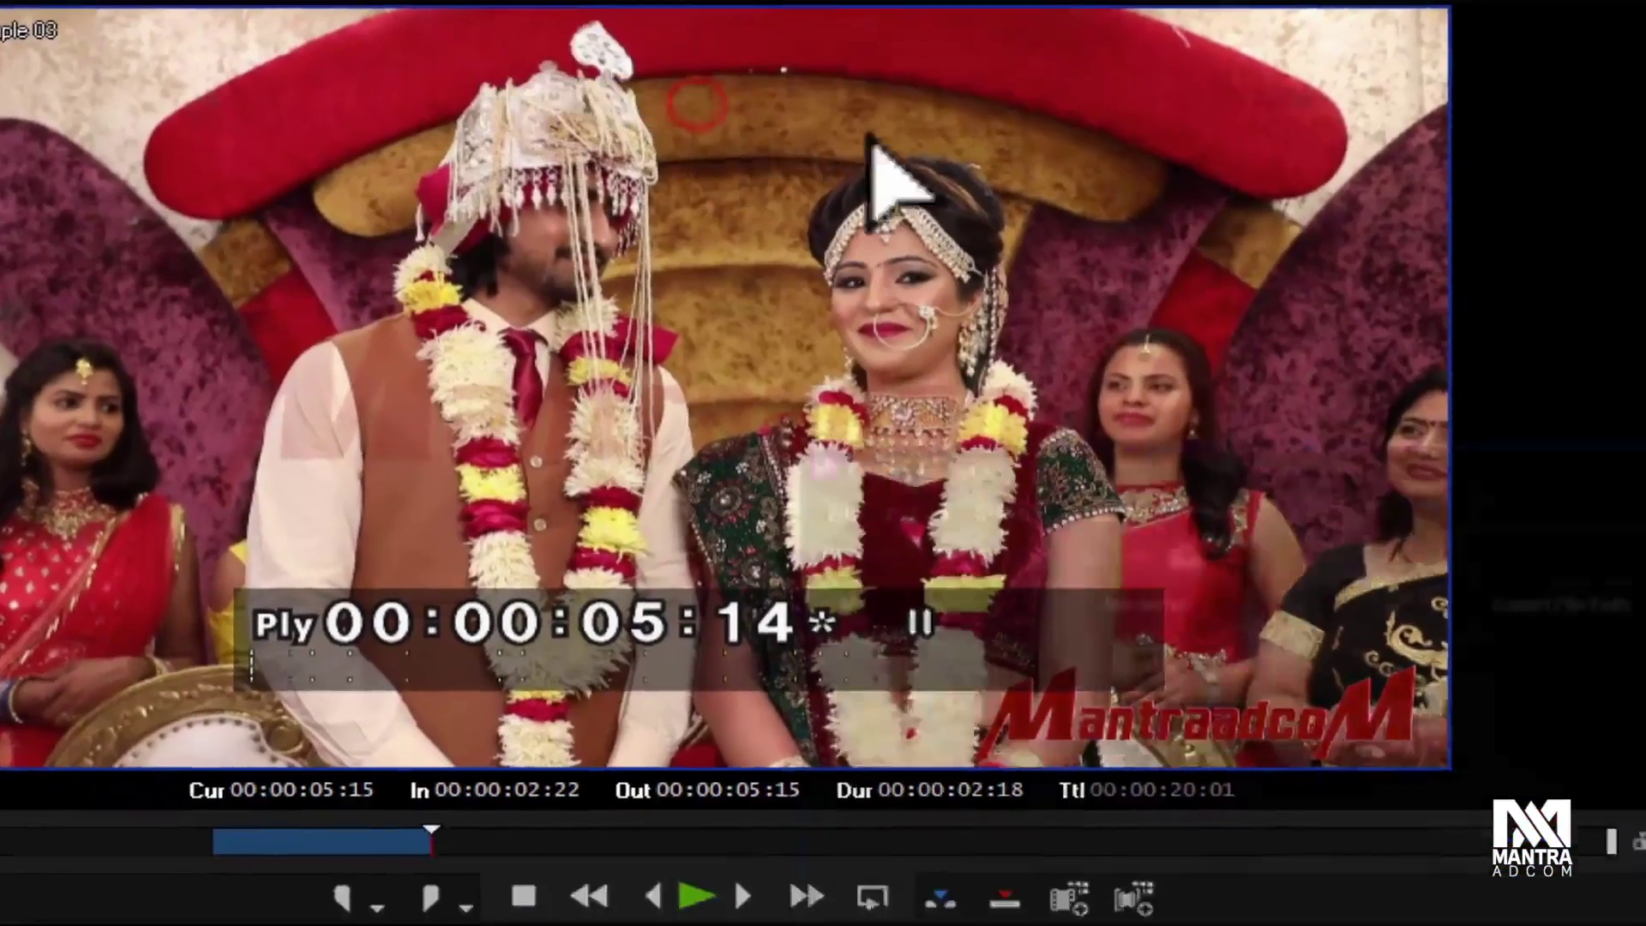
left_click(868, 142)
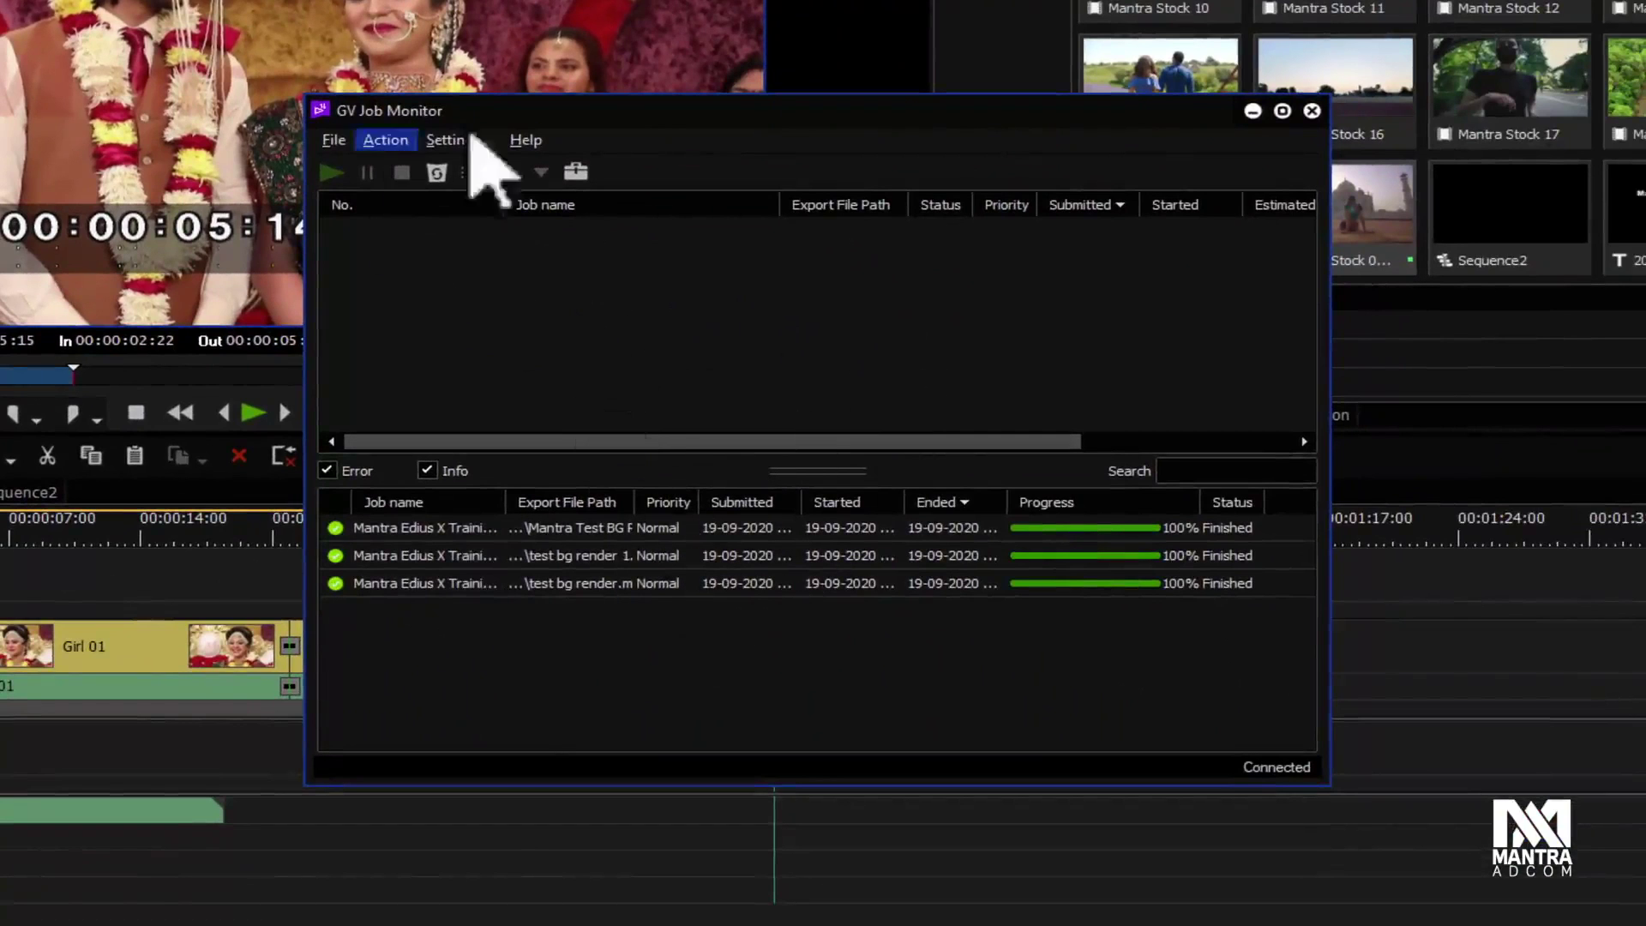
left_click(1312, 111)
left_click(817, 4)
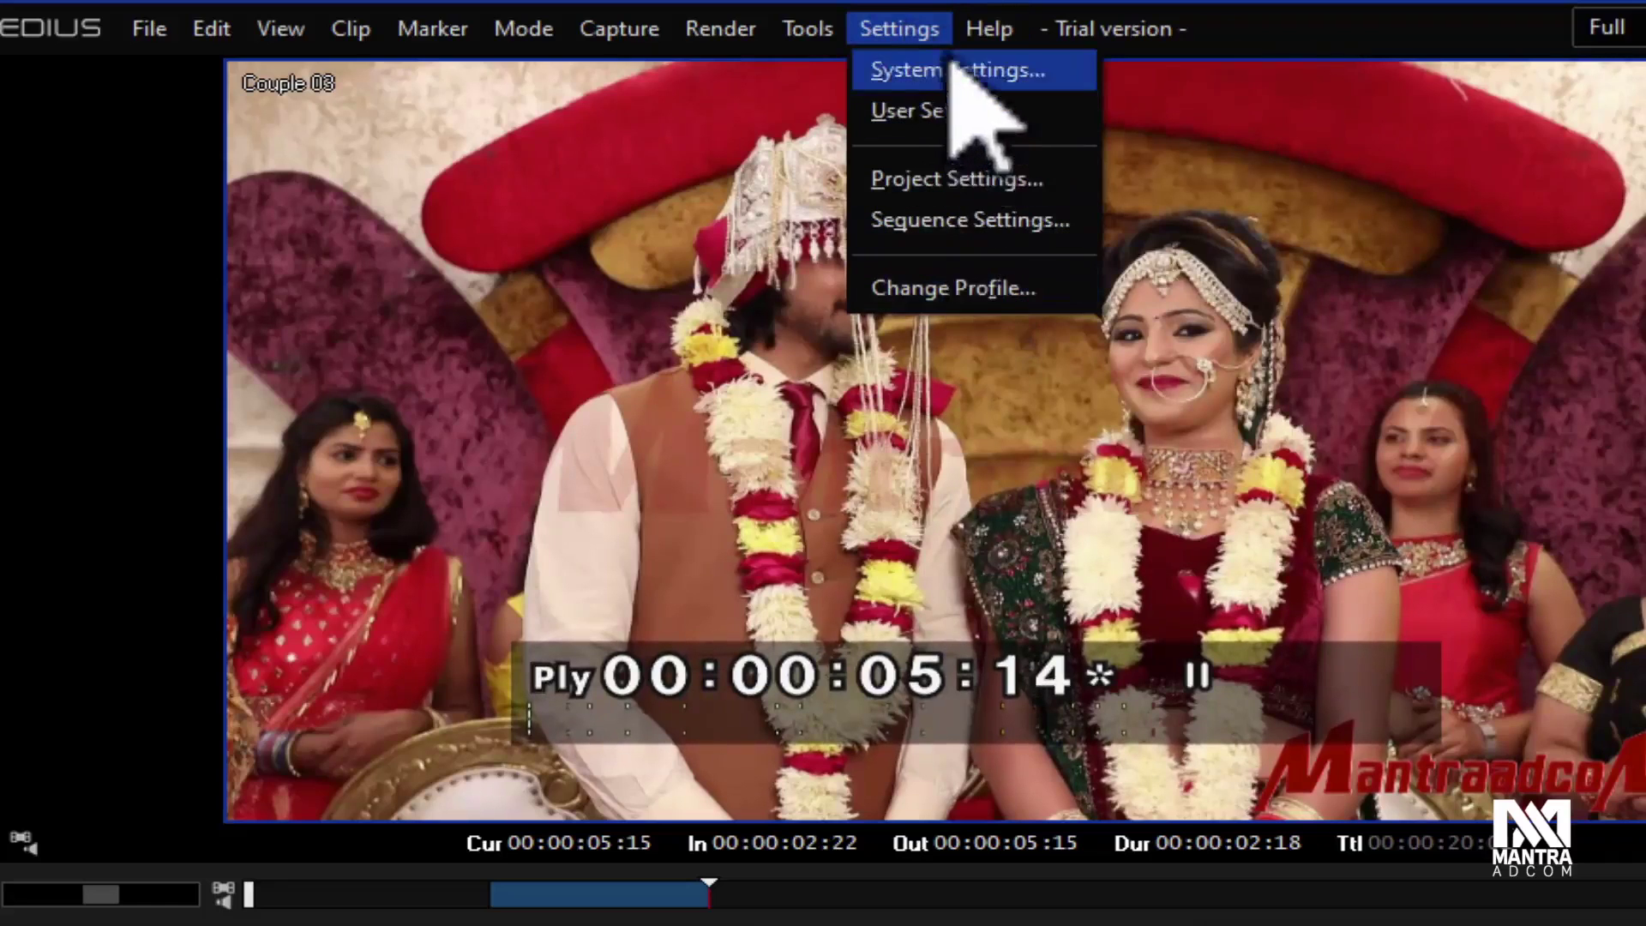
Step: Open the EDIUS X Bonus Contents download page in the web browser and go to the site's general Downloads page
mouse_move(973, 50)
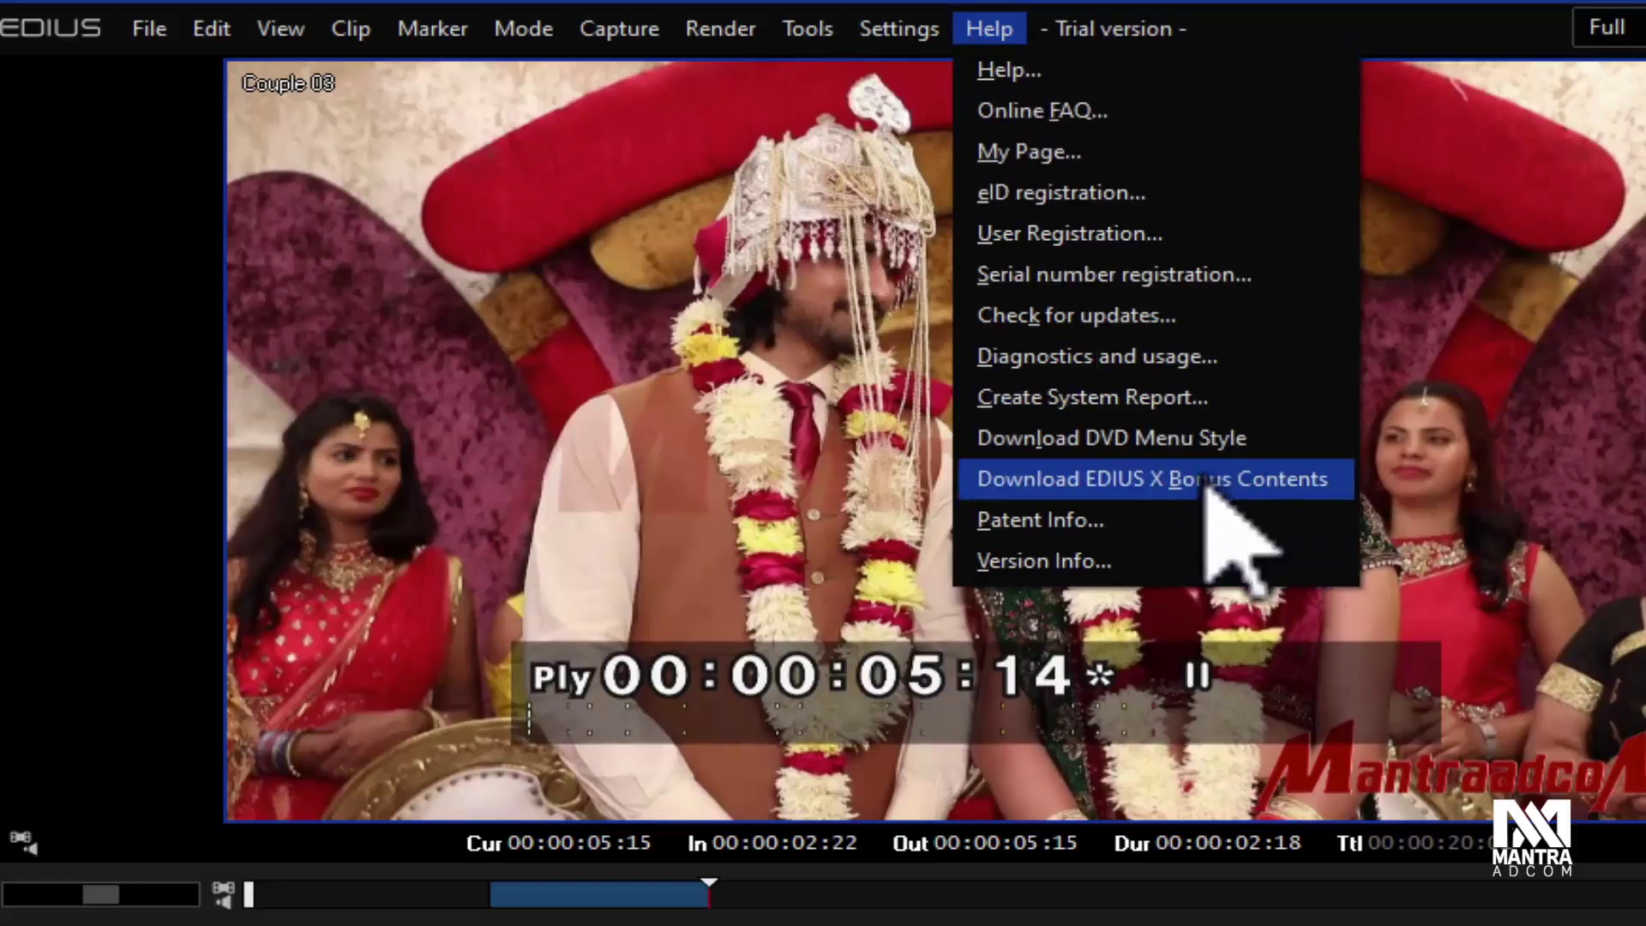
left_click(1253, 493)
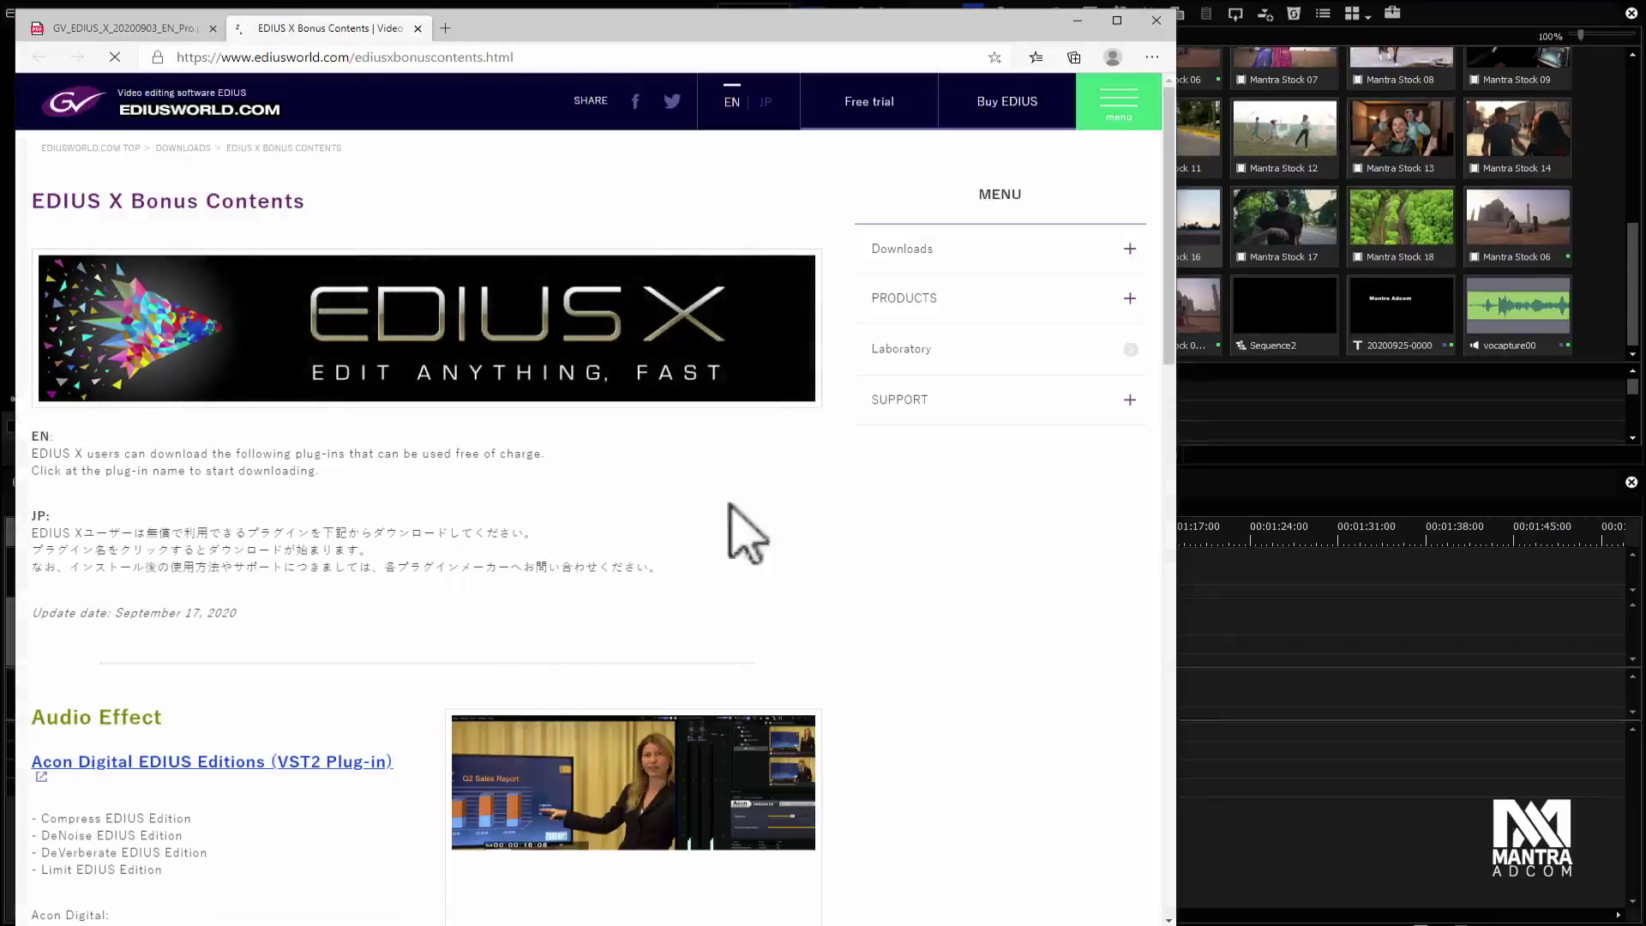
left_click(1131, 254)
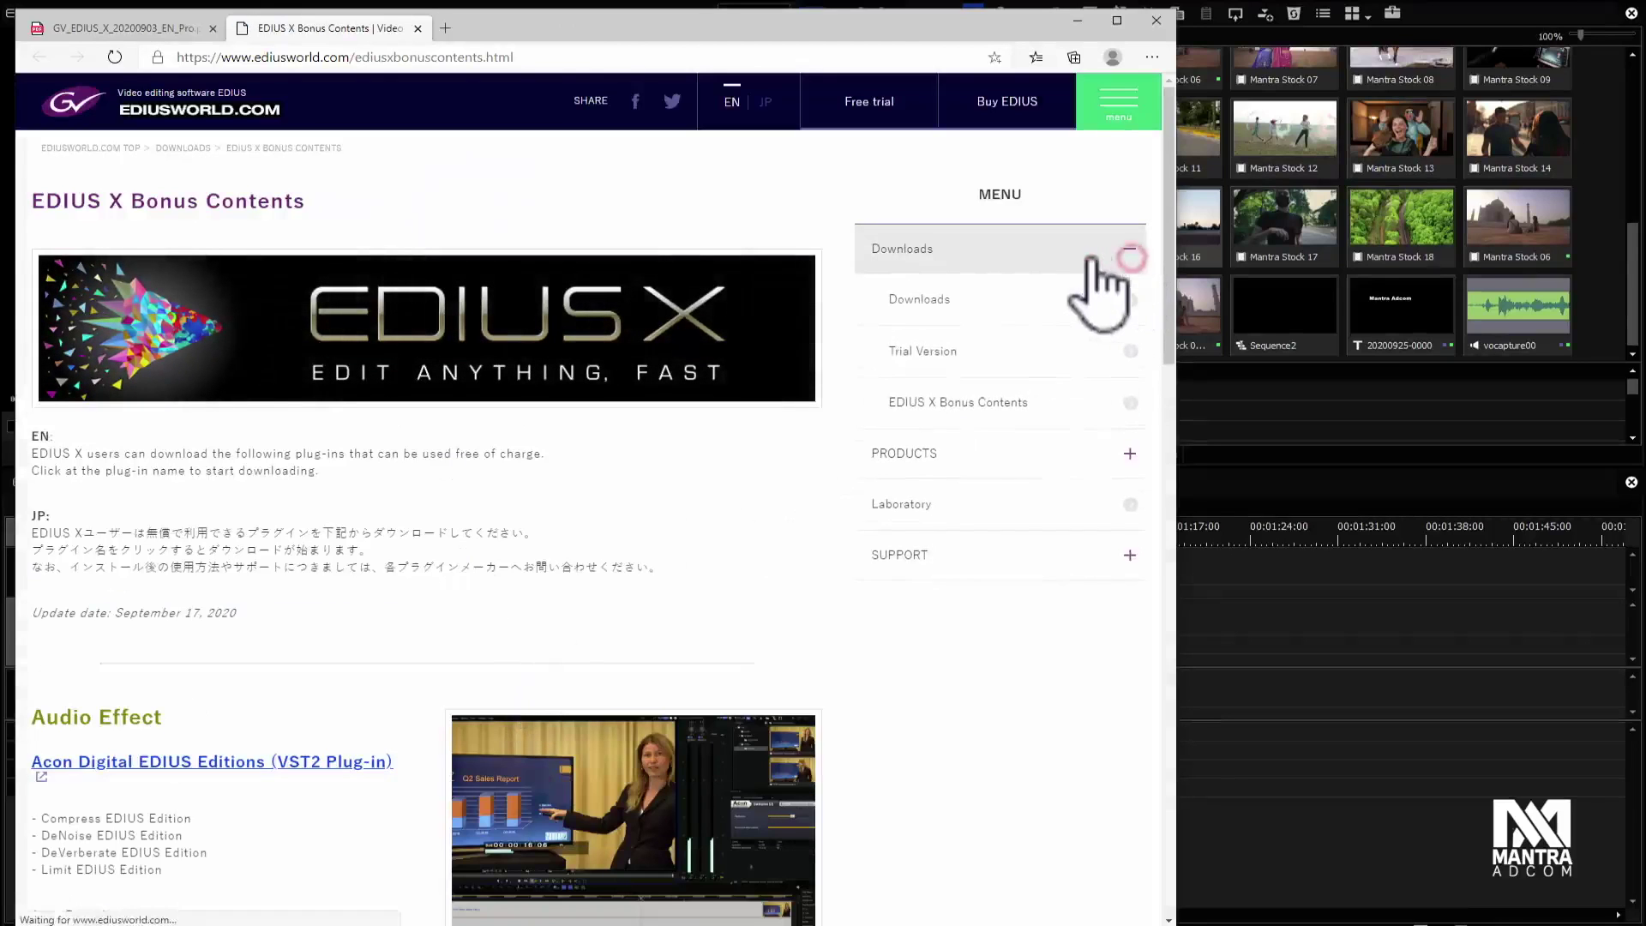
left_click(999, 297)
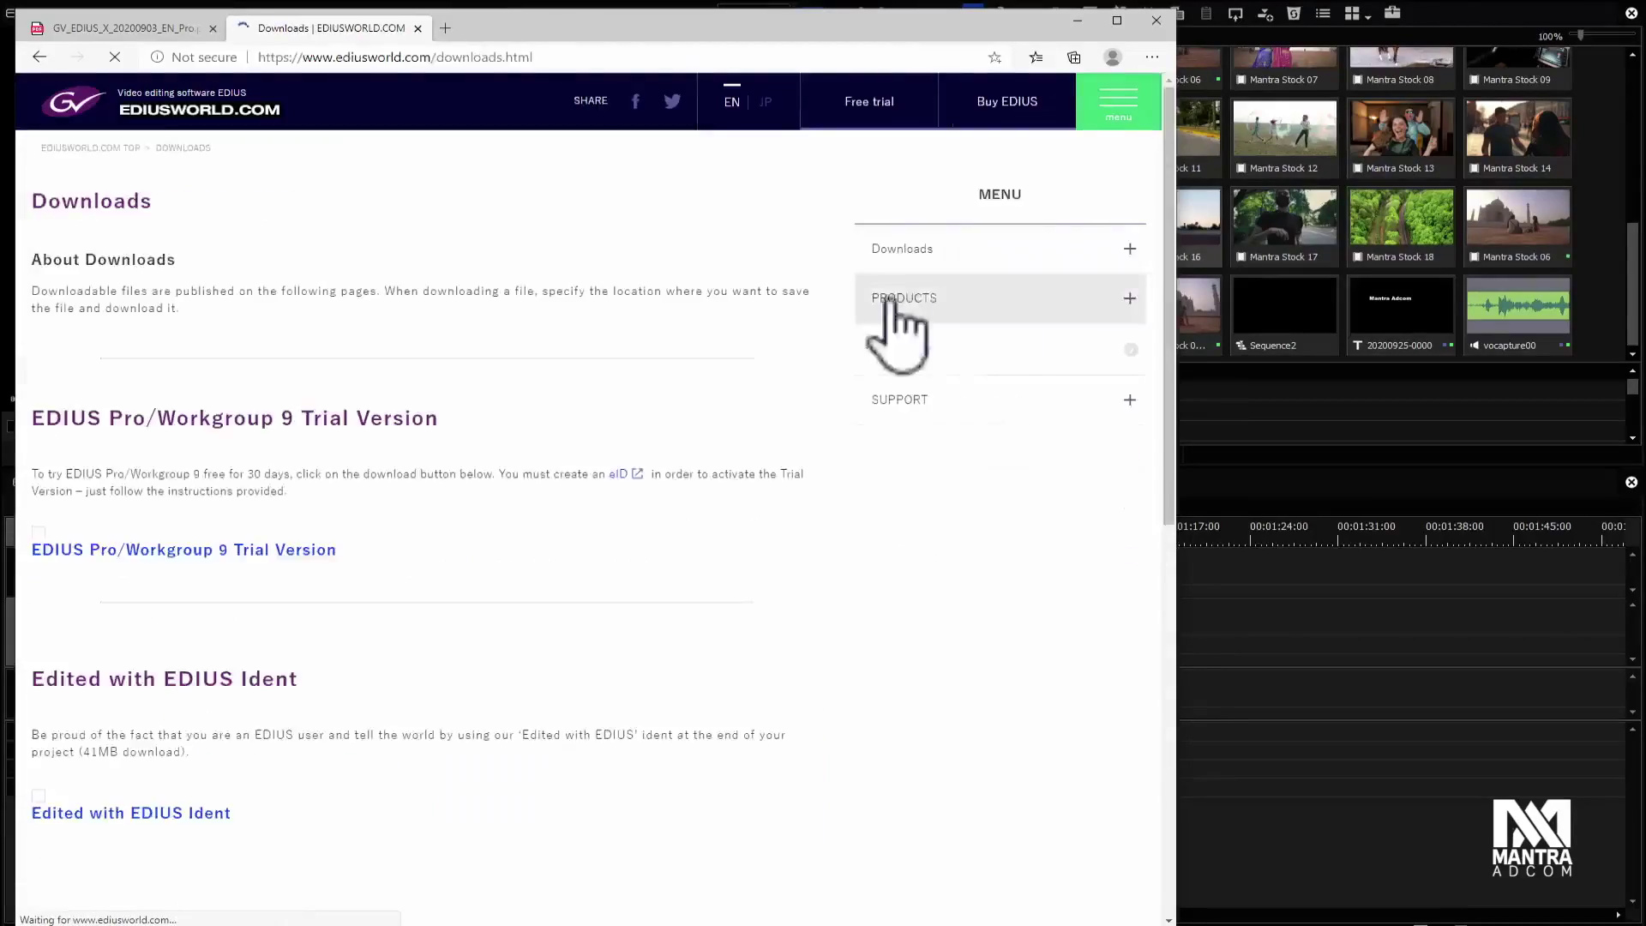